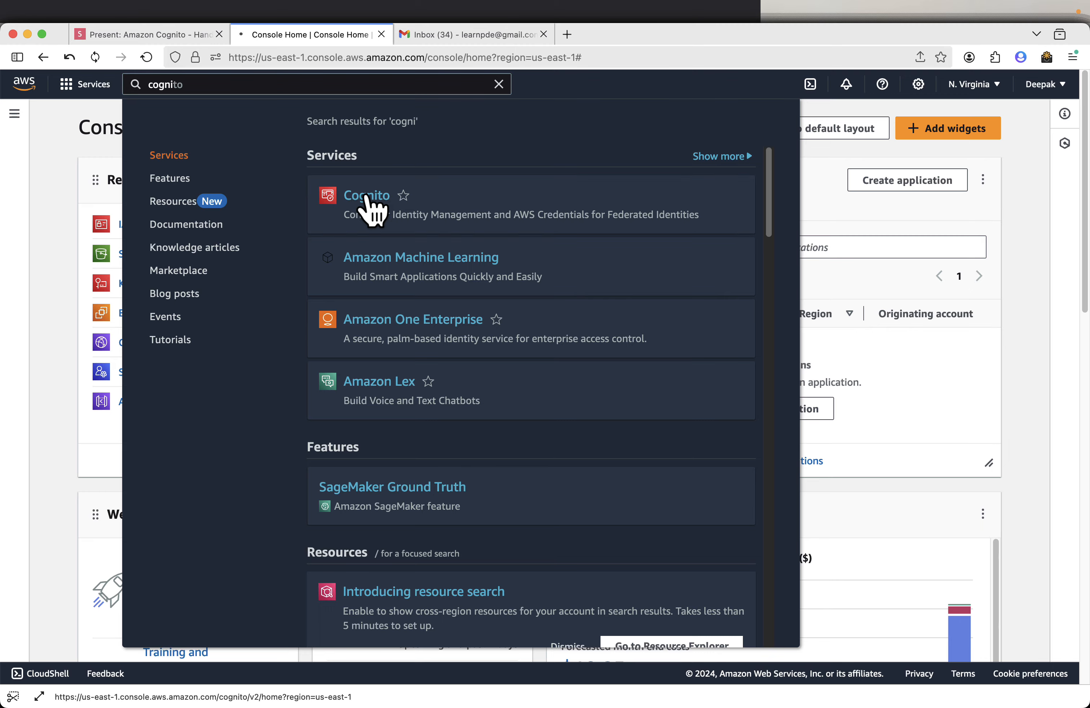
Step: Open the Cognito service, glance at the sign-in configuration slide, and start creating a user pool
left_click(368, 195)
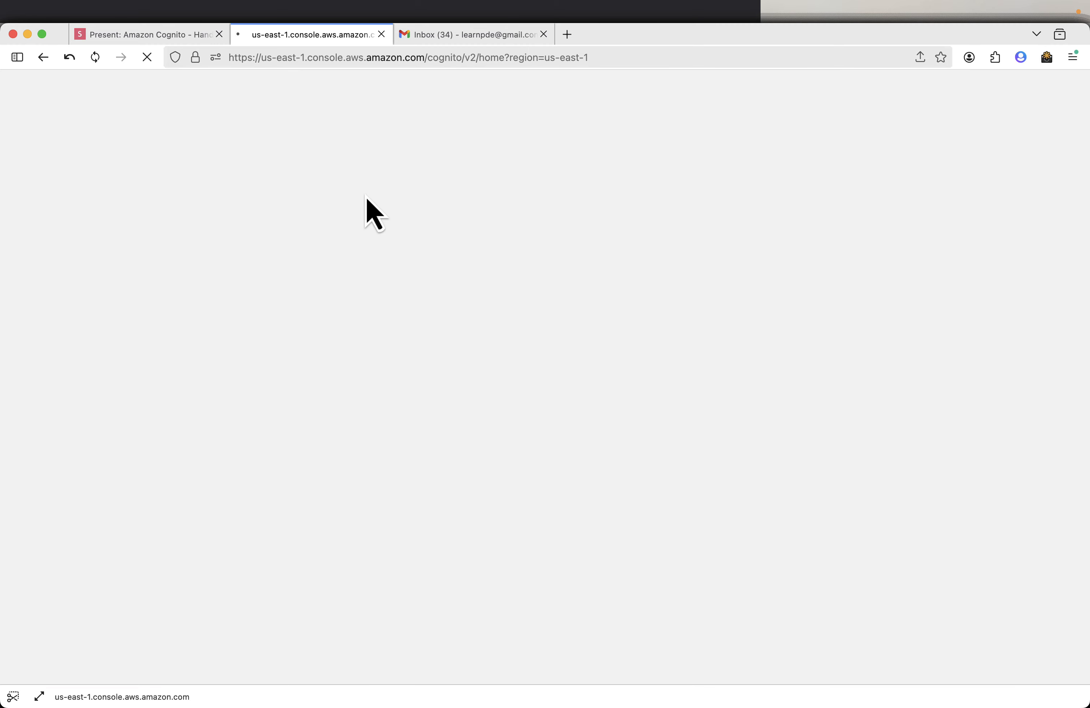
left_click(124, 37)
key("Right")
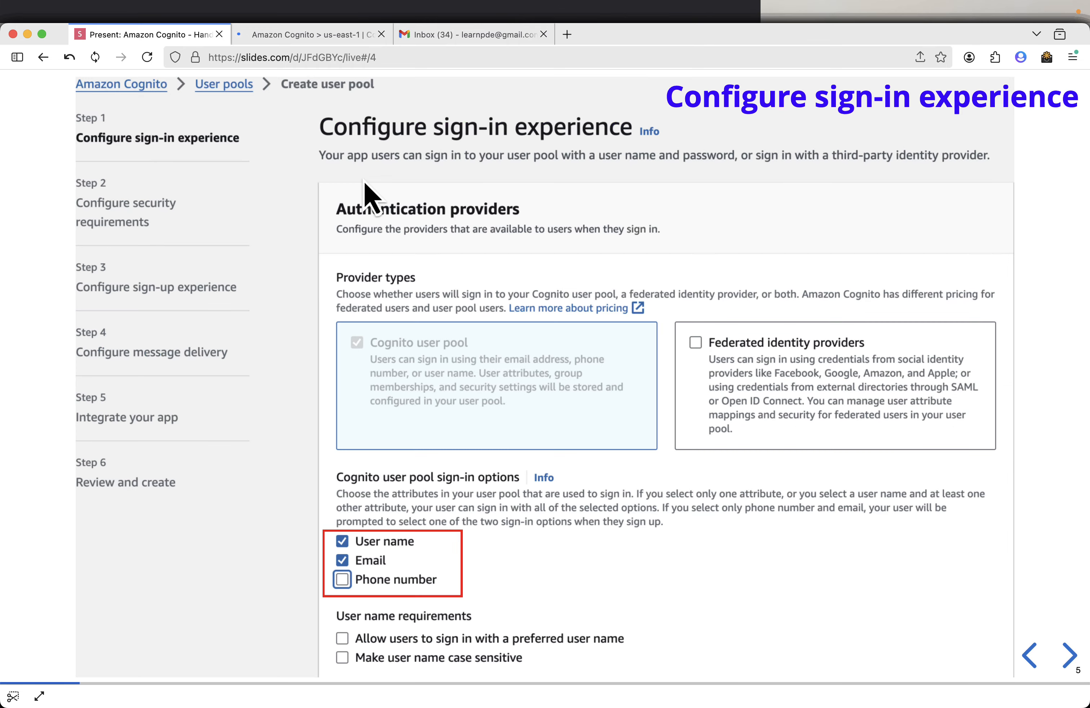
left_click(331, 36)
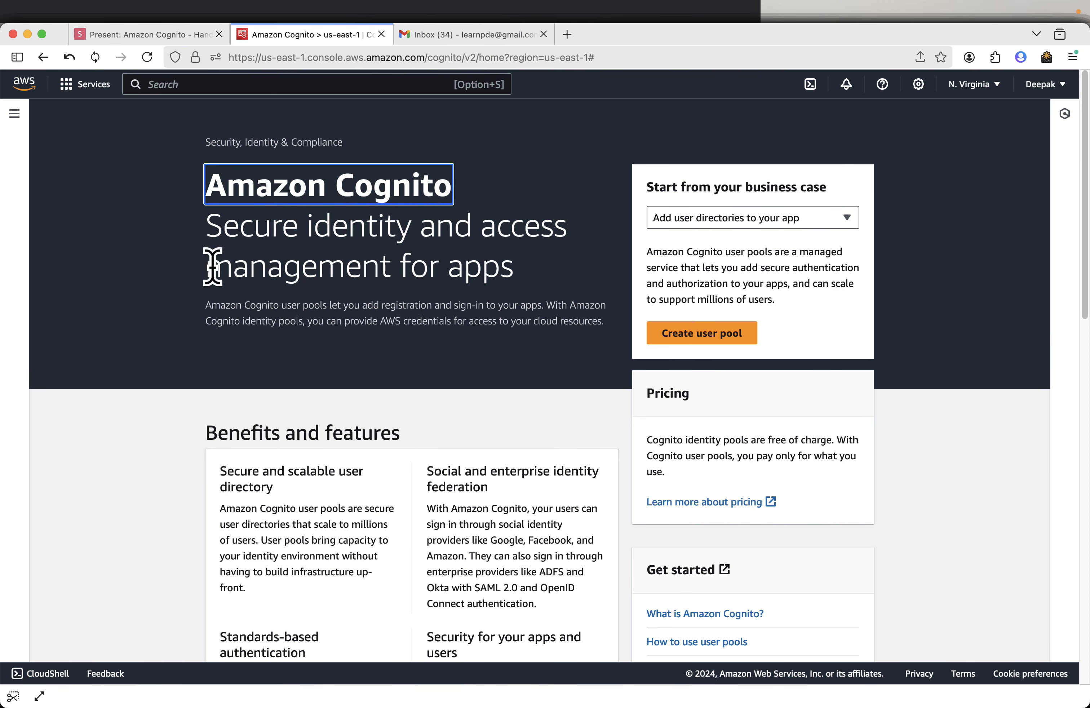
left_click(178, 274)
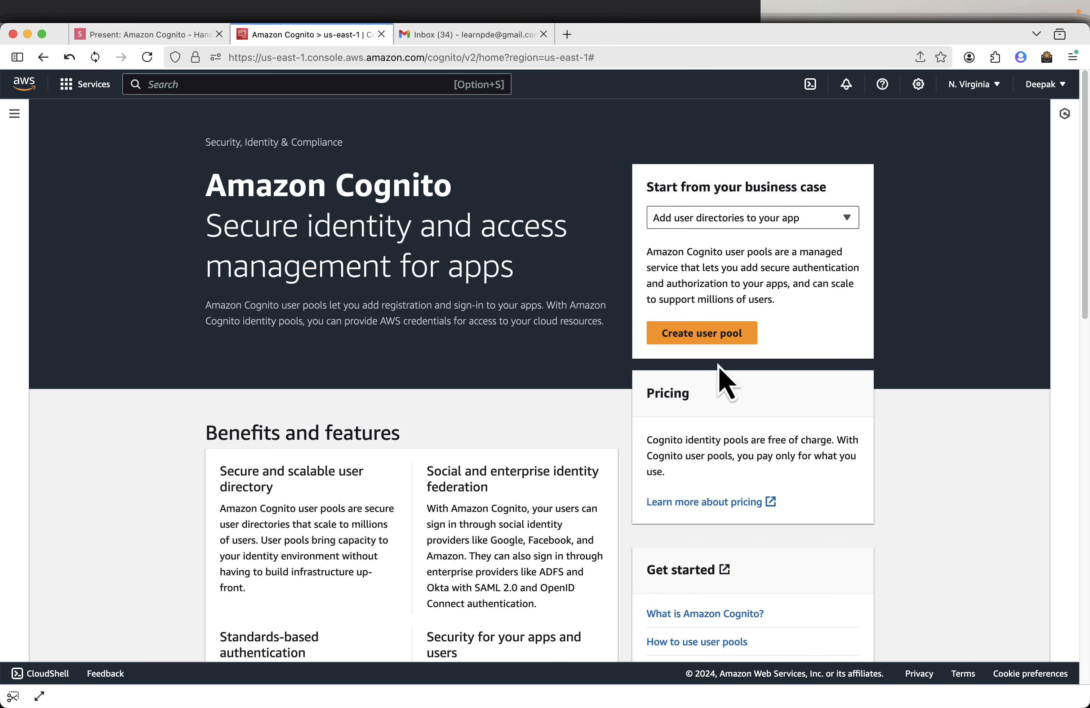
left_click(704, 339)
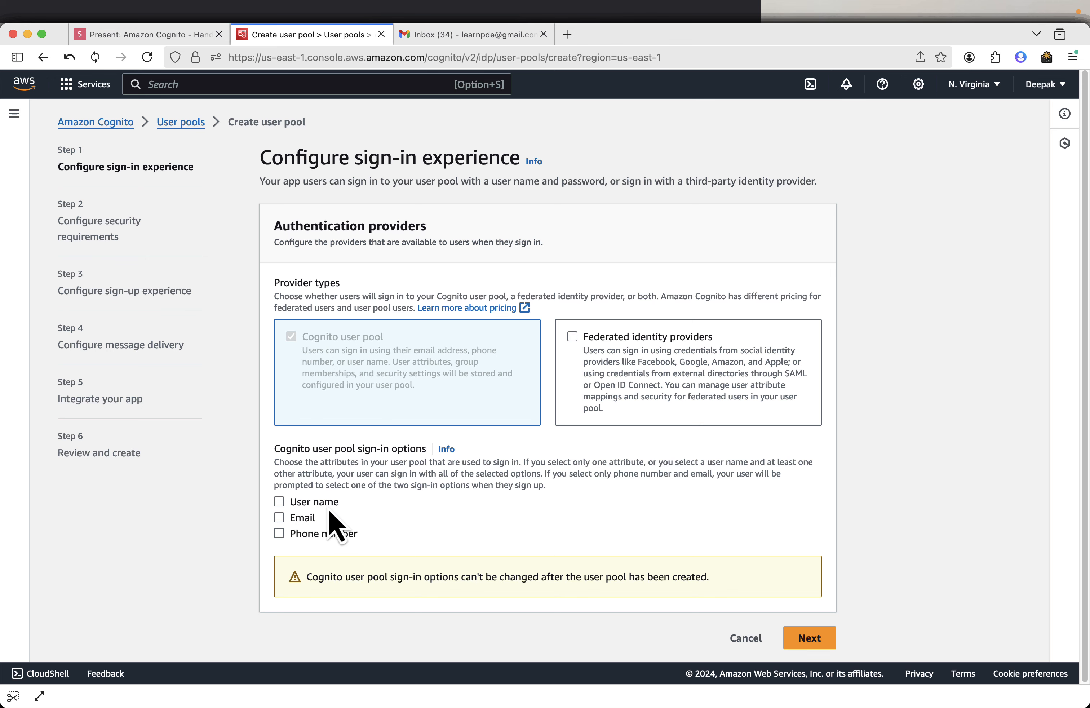
Step: Enable User name and Email as the Cognito user pool sign-in options and proceed to the security requirements
left_click(279, 502)
left_click(279, 518)
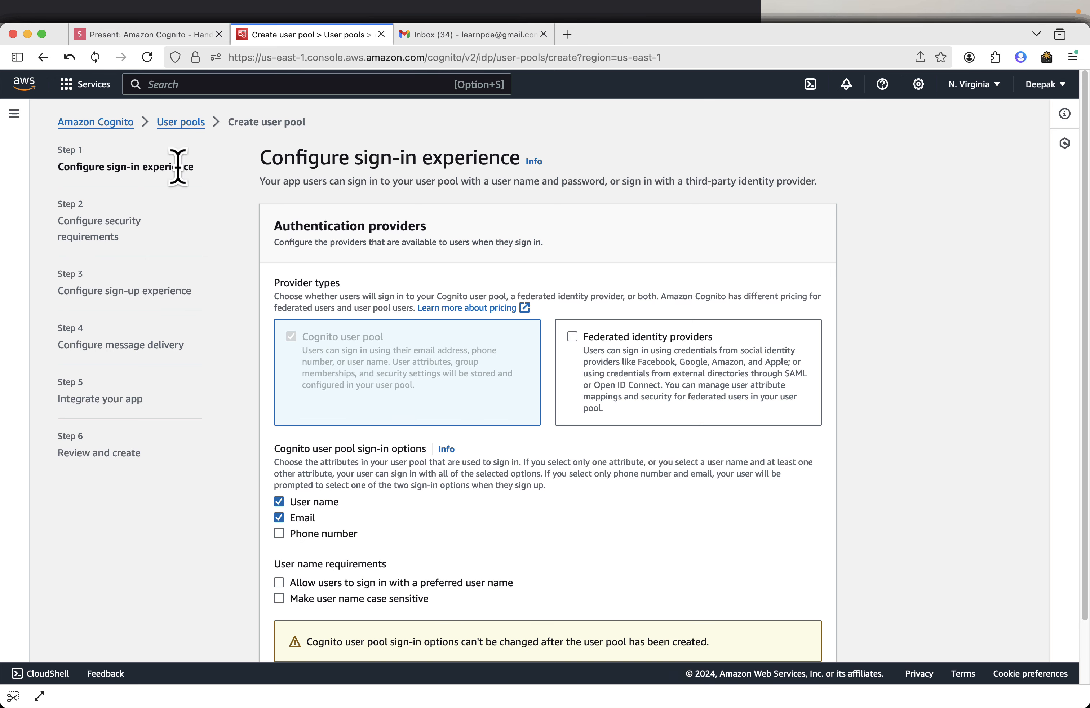
left_click(128, 34)
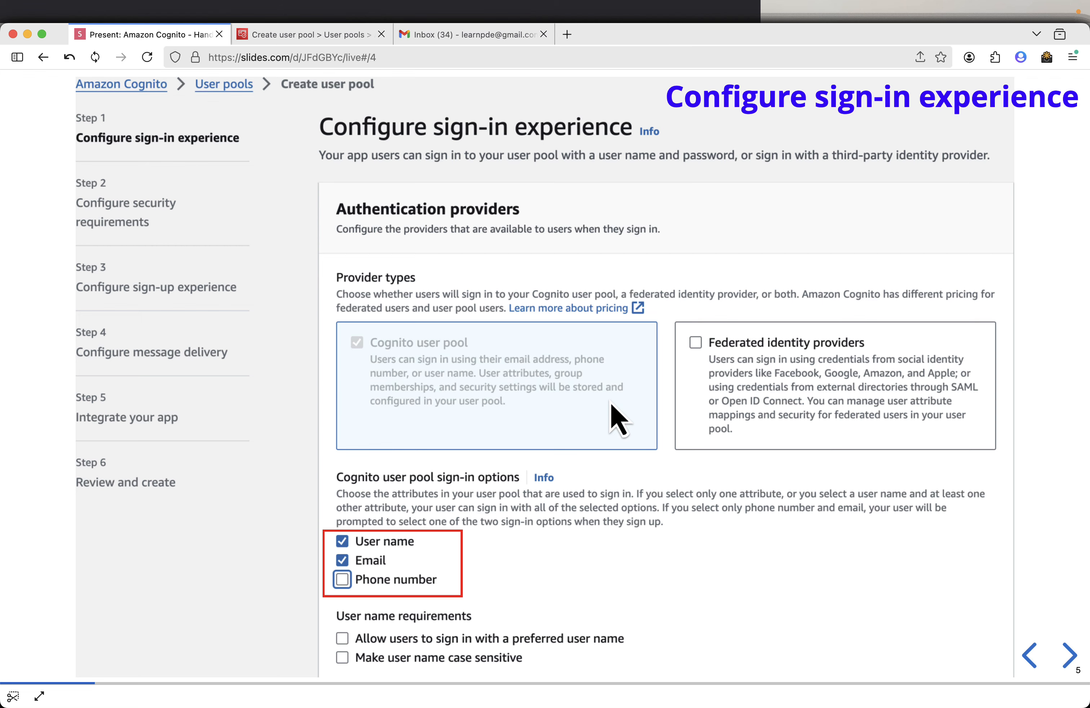
left_click(294, 35)
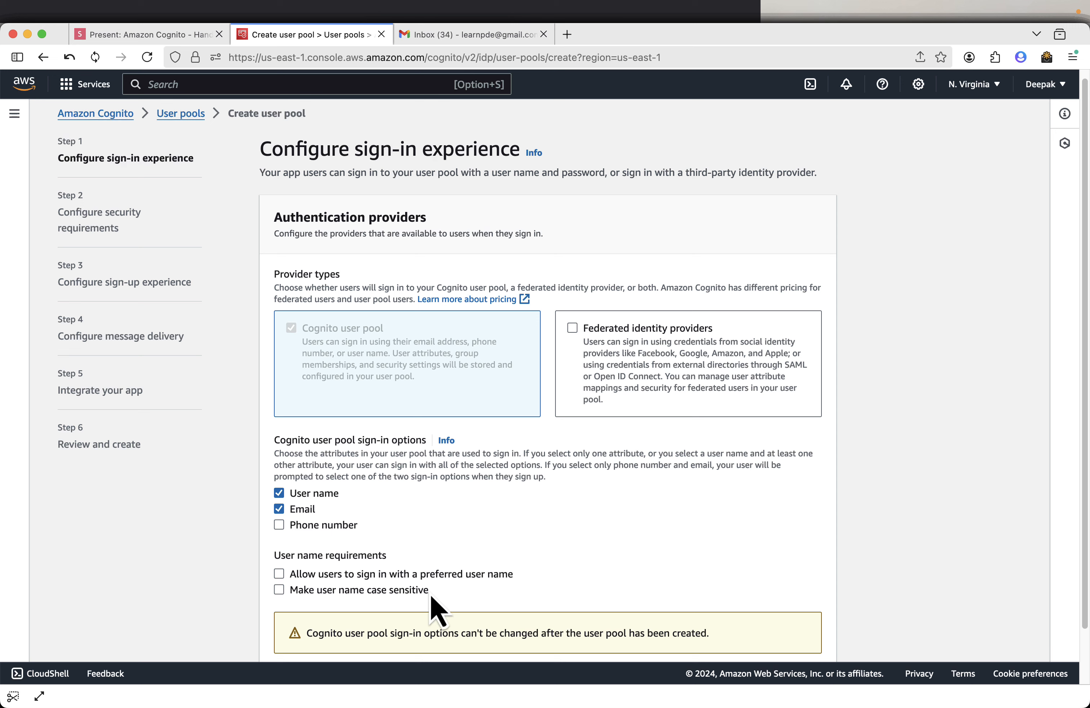
scroll(754, 533, "down", 2)
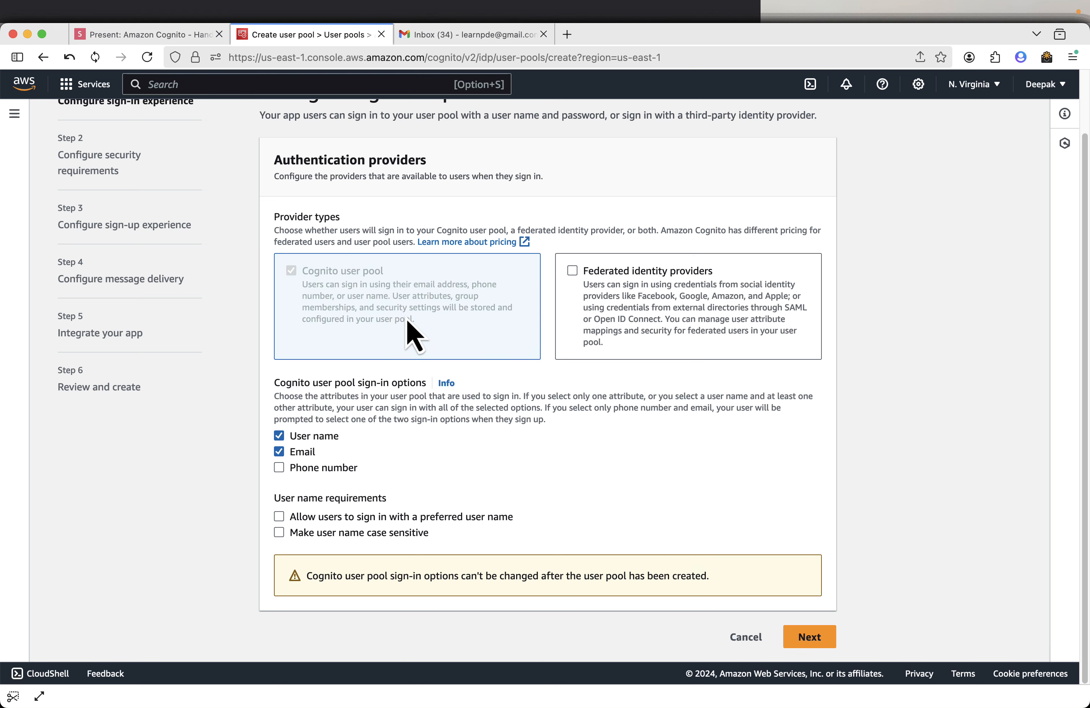
left_click(809, 637)
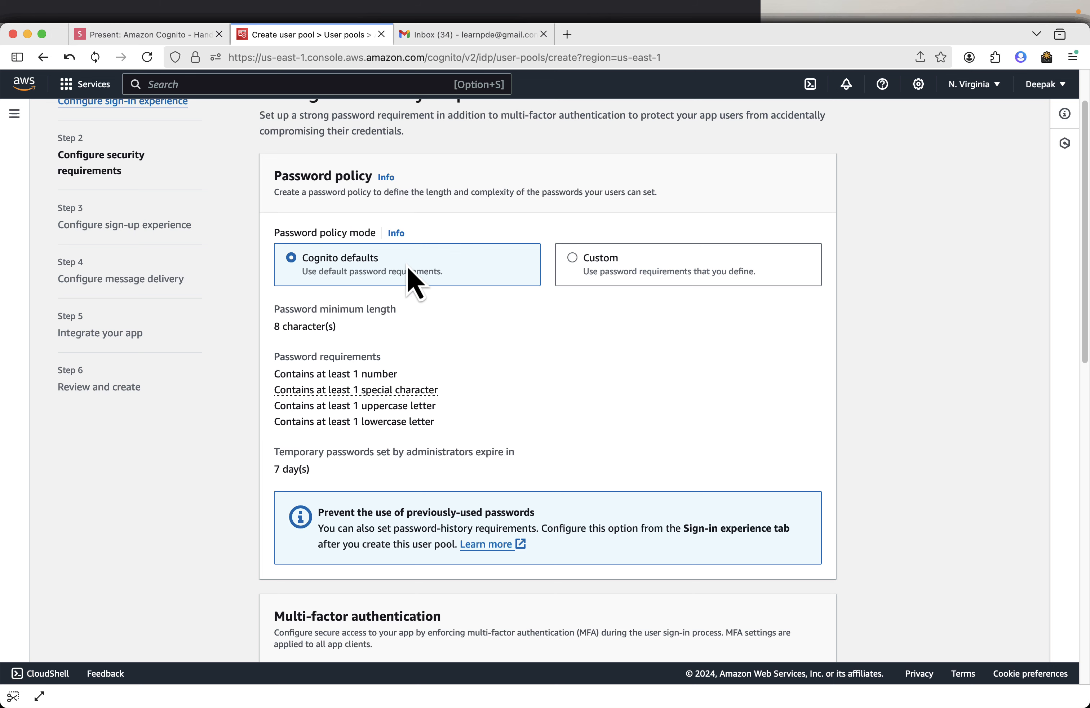
Step: Keep the Cognito defaults password policy and set MFA enforcement to No MFA
scroll(482, 367, "down", 1)
scroll(482, 367, "down", 3)
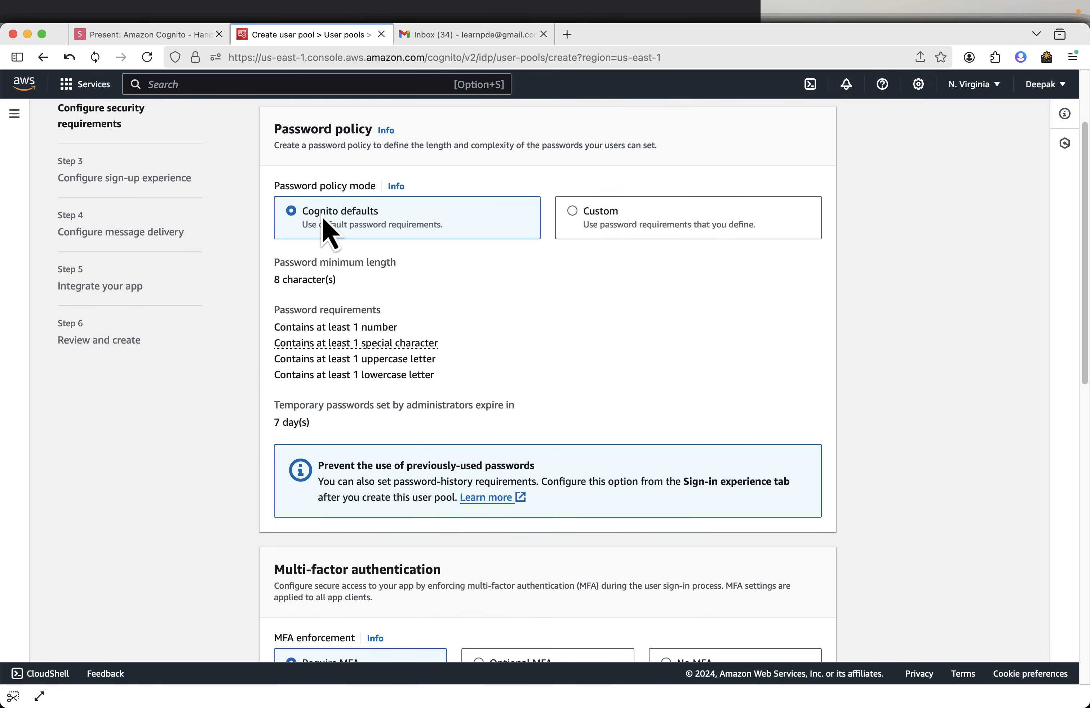
scroll(425, 324, "down", 10)
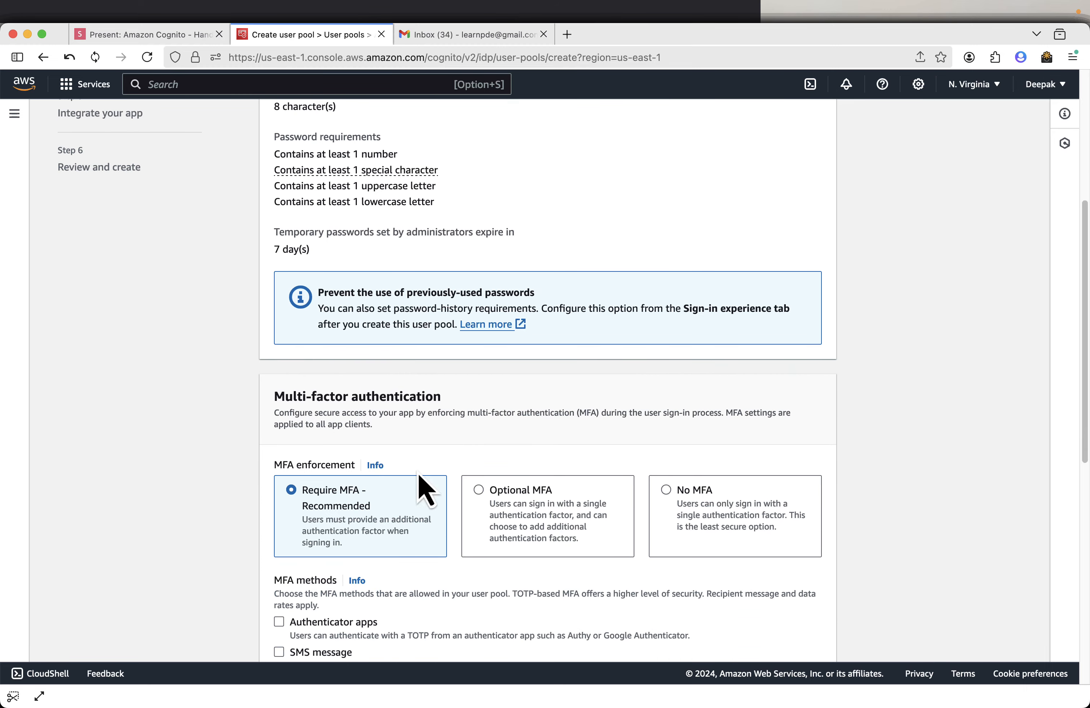
left_click(676, 499)
scroll(772, 472, "down", 10)
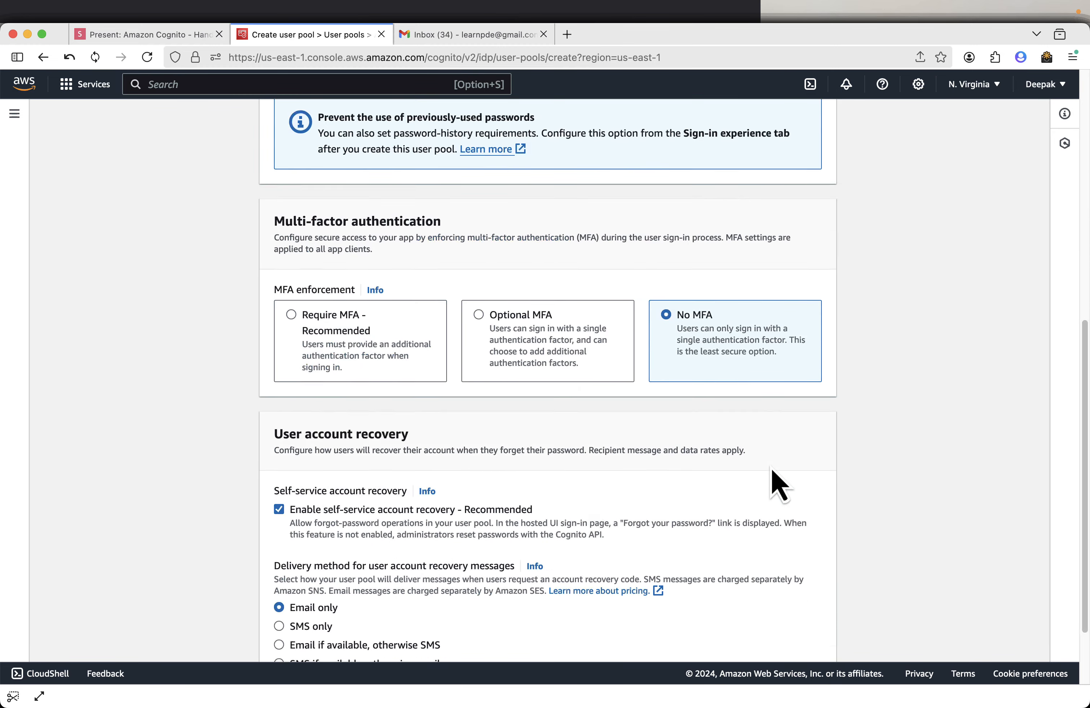
Step: Review the slides from password policy to user account recovery and compare them with the security settings in the console
left_click(146, 35)
key("Right")
key("Right")
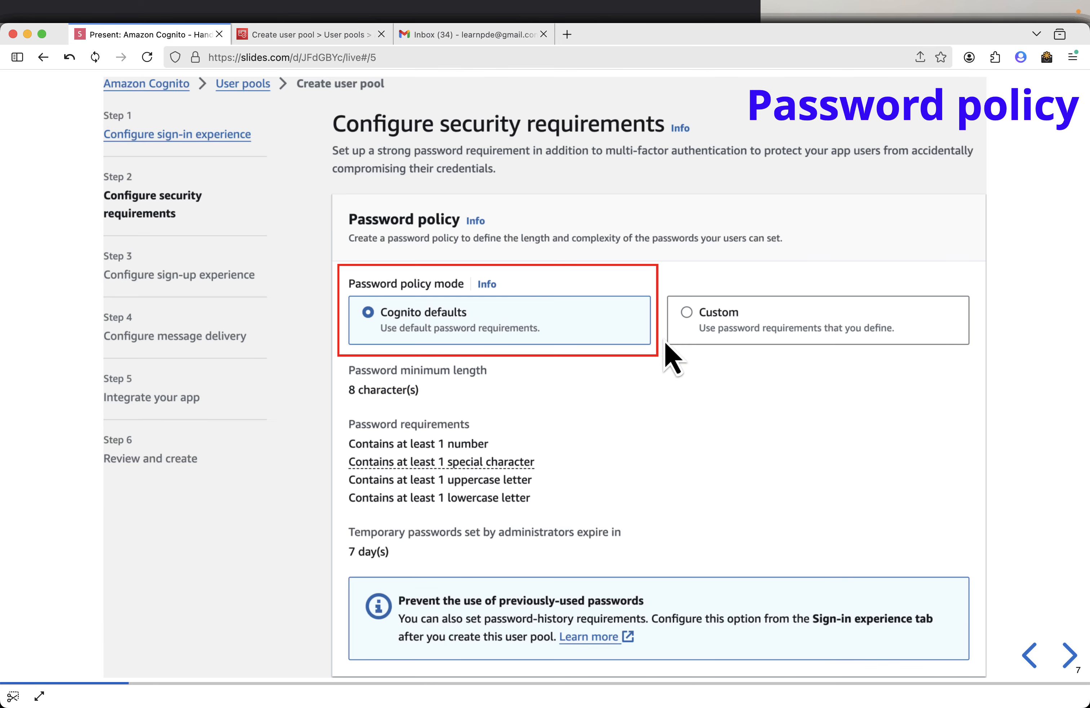
key("Right")
key("Right")
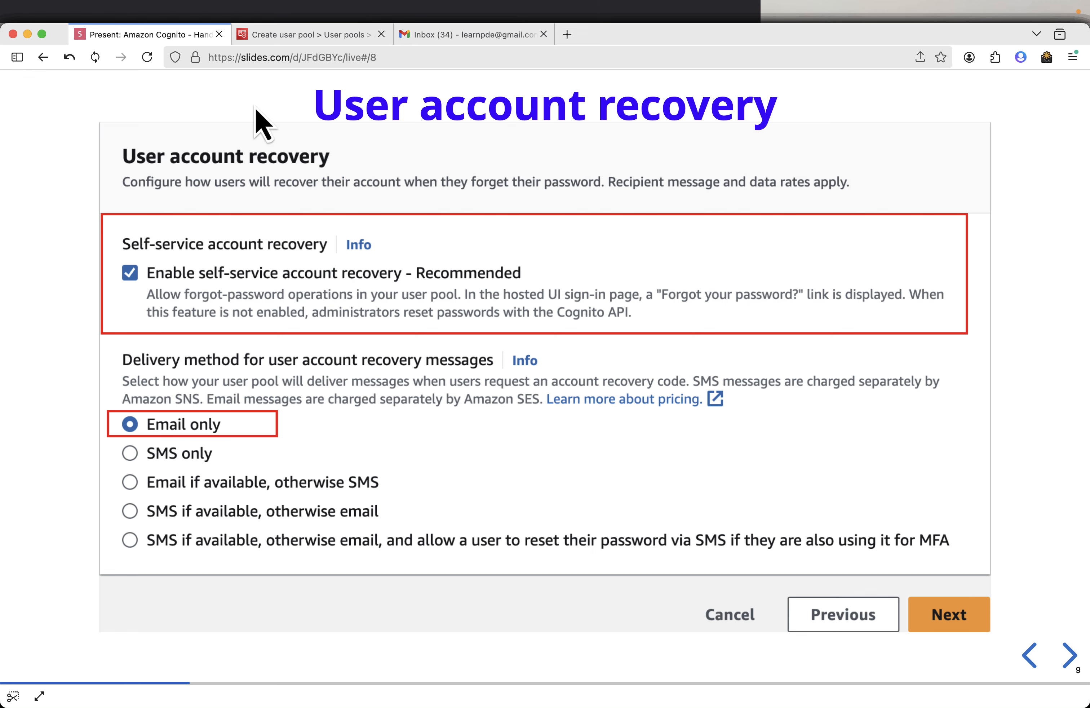
left_click(280, 38)
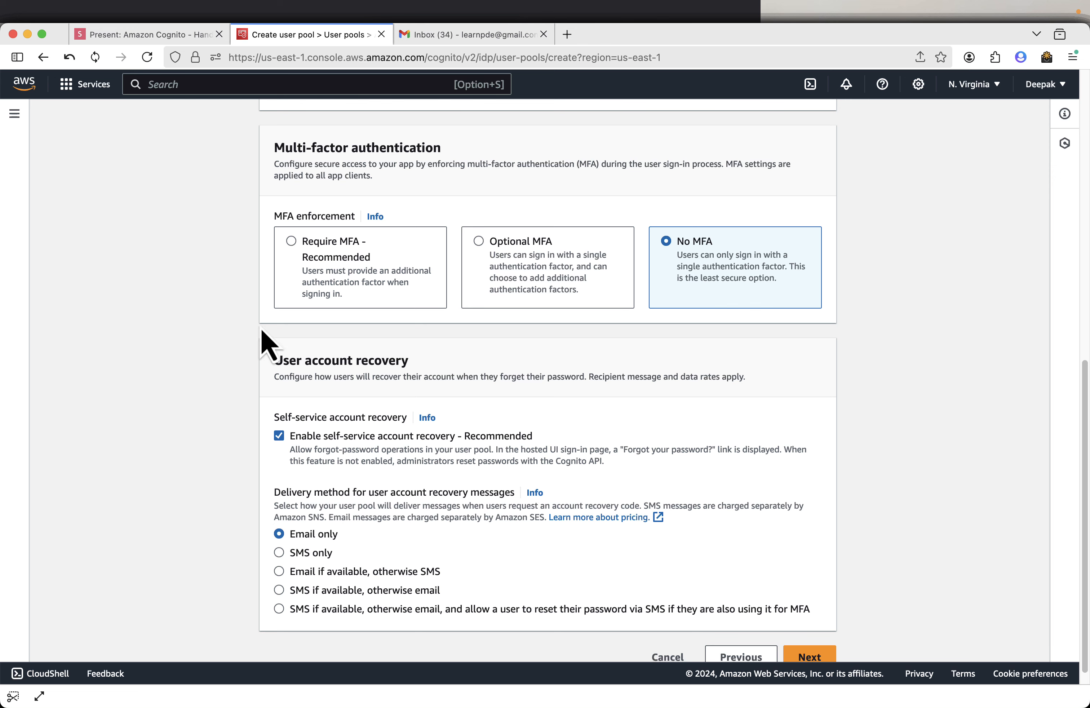
Step: Advance the slides to Self-service sign-up, keep Email only account recovery, and proceed to the sign-up experience configuration
left_click(168, 35)
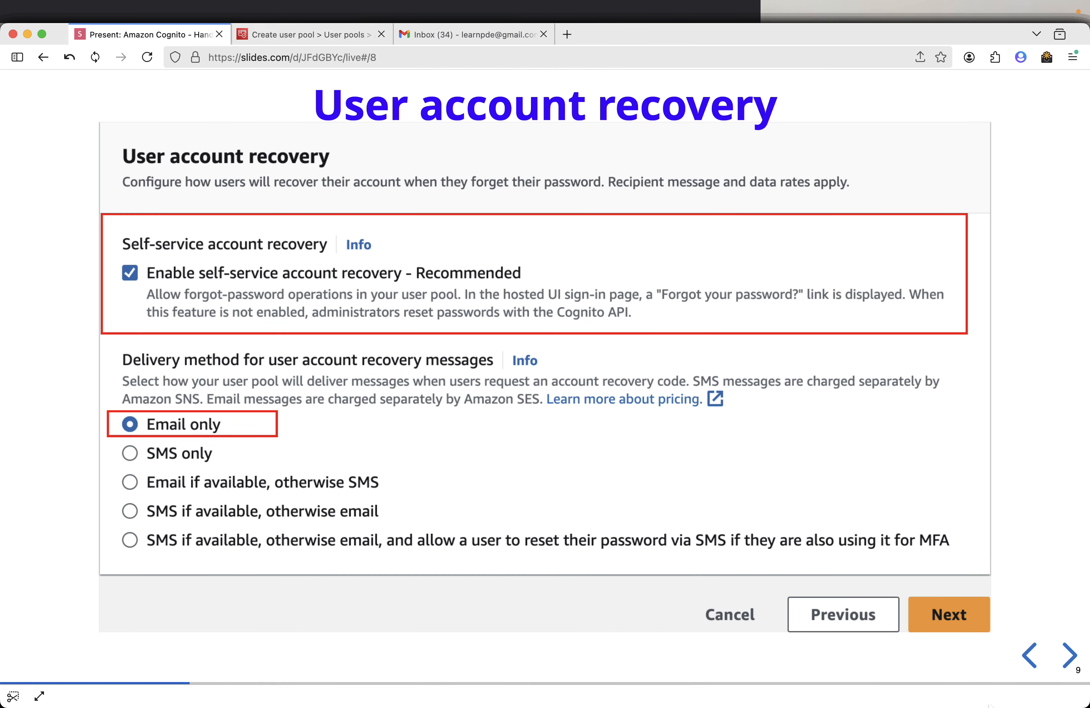
left_click(1070, 658)
left_click(315, 39)
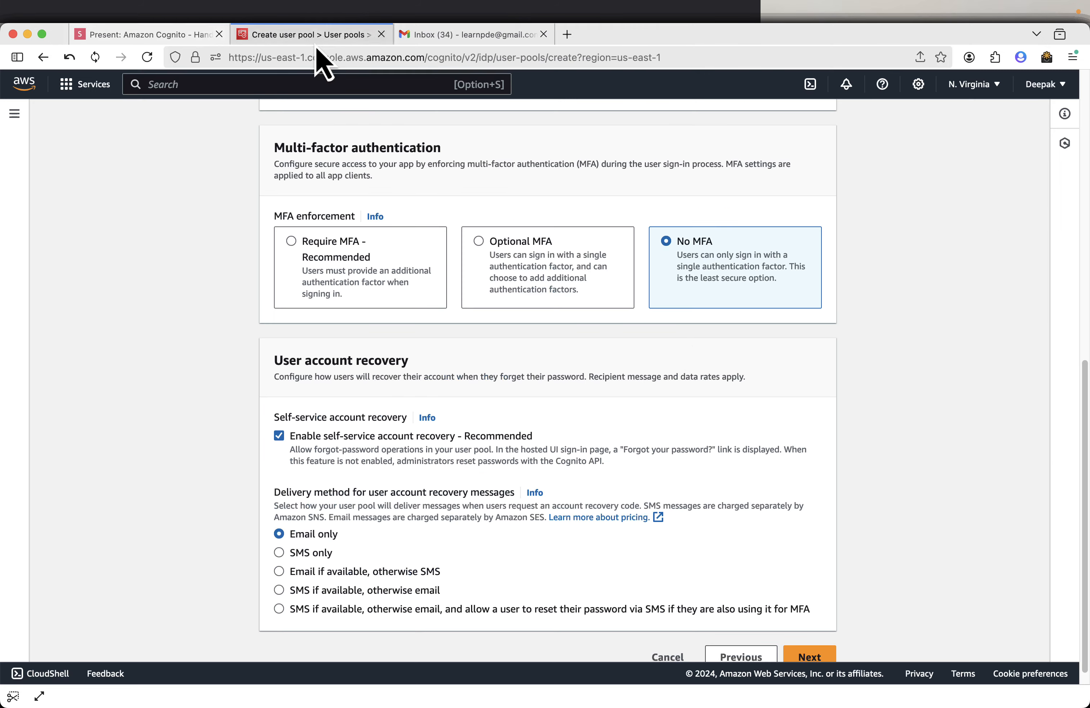
scroll(818, 652, "down", 1)
left_click(816, 645)
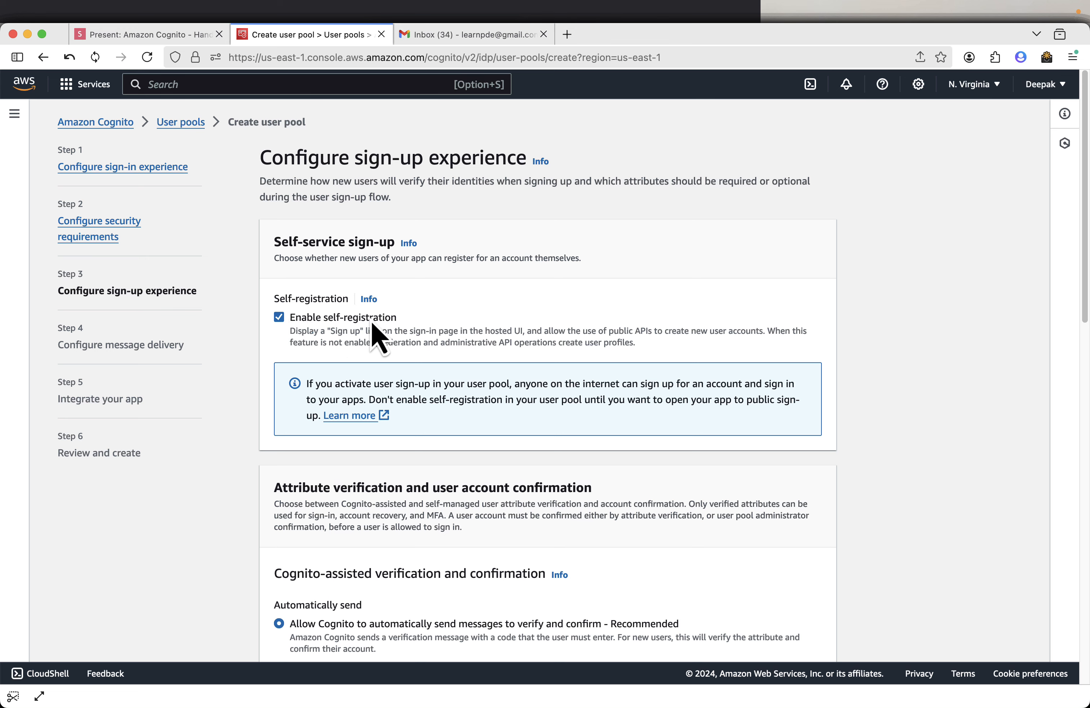
Step: Compare the self-registration and Cognito-assisted verification settings with the corresponding slides
left_click(146, 36)
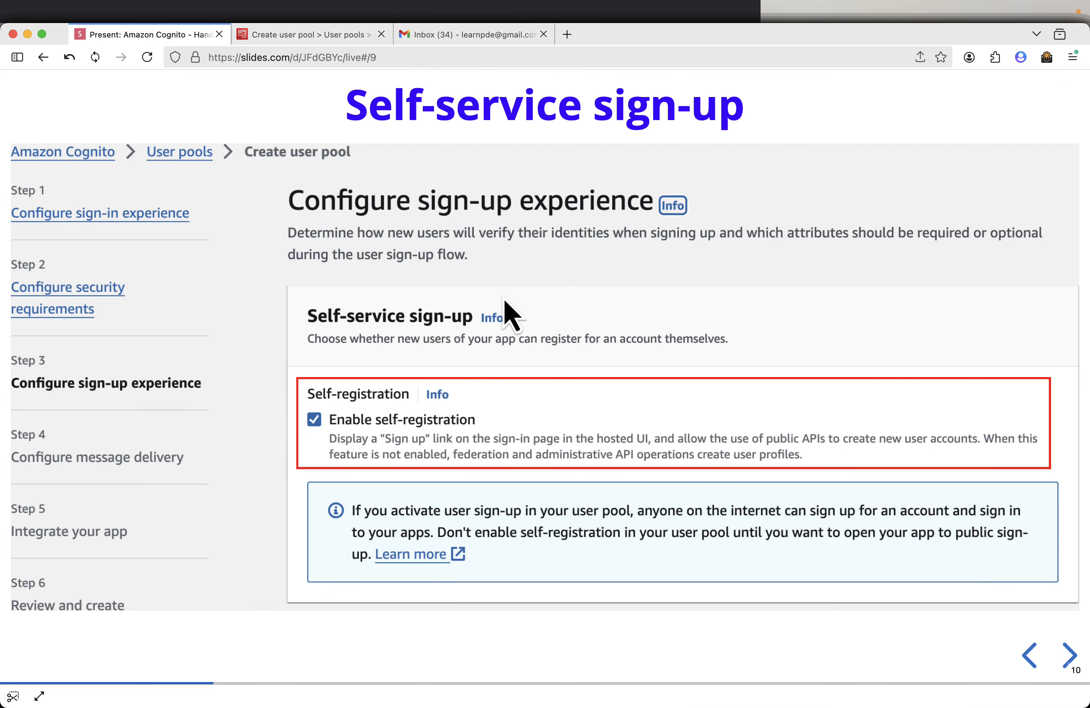
key("Right")
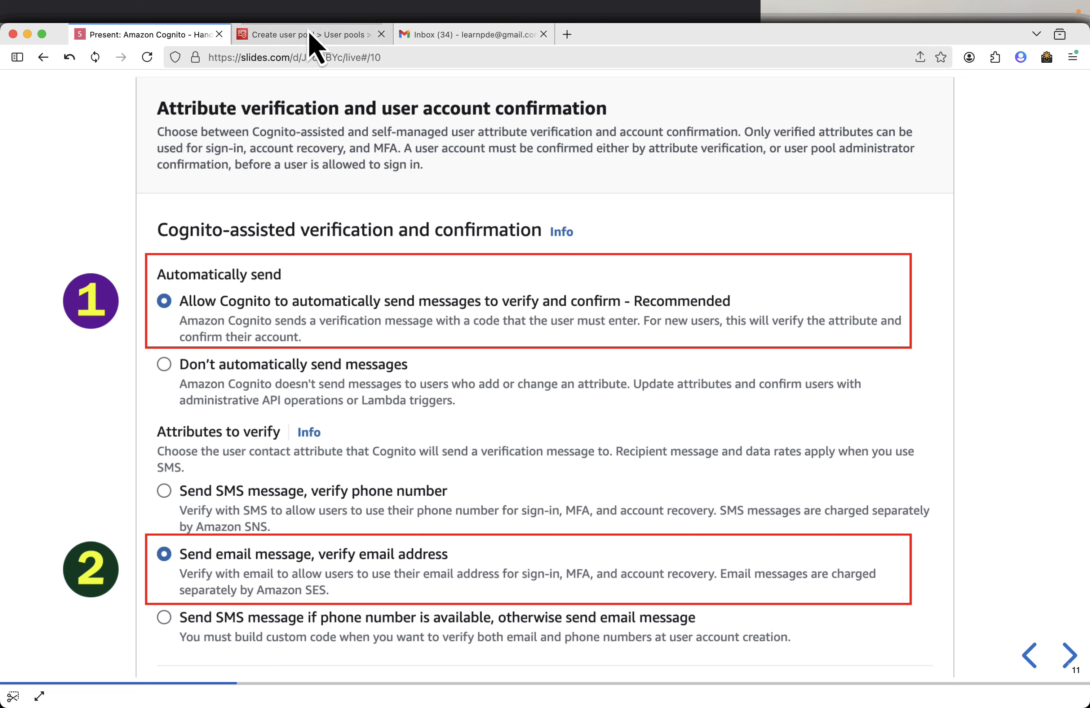
left_click(309, 35)
scroll(517, 482, "down", 3)
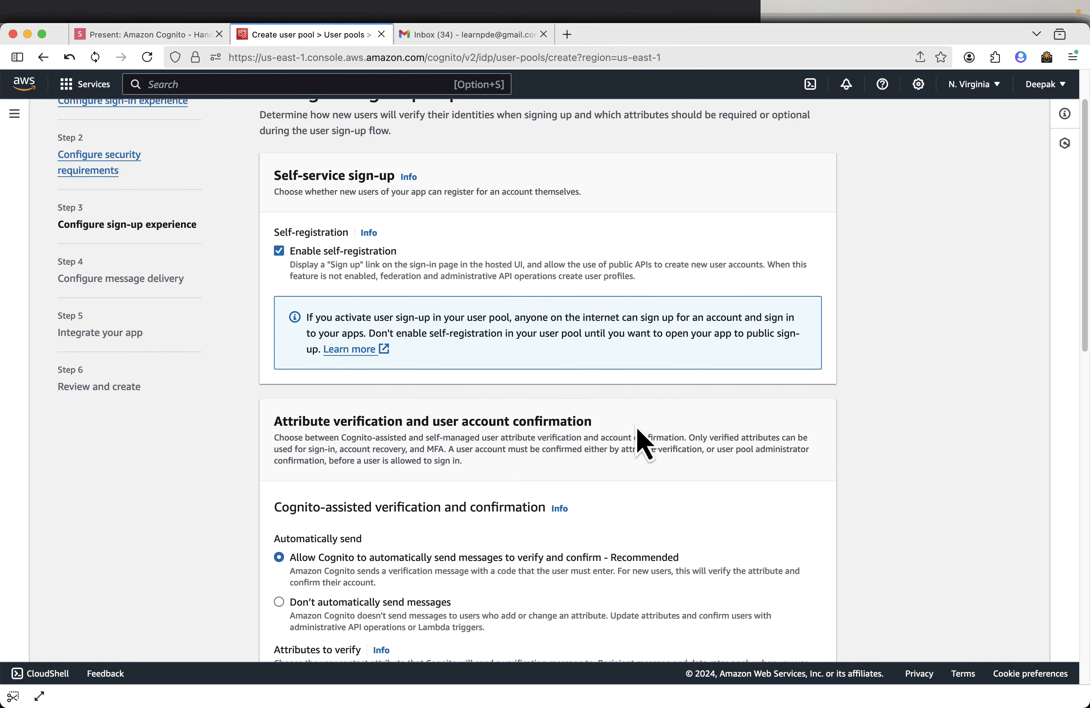
scroll(644, 459, "down", 10)
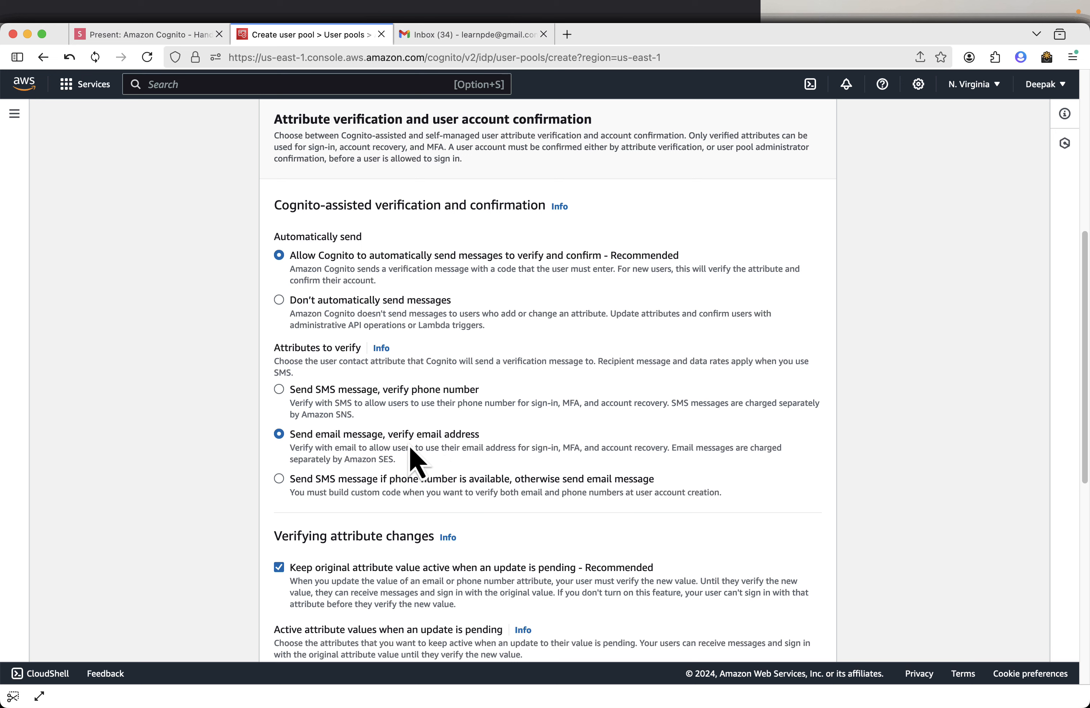
Step: Check the Verifying attribute changes slide against the same section and the required attributes of the user pool
left_click(143, 35)
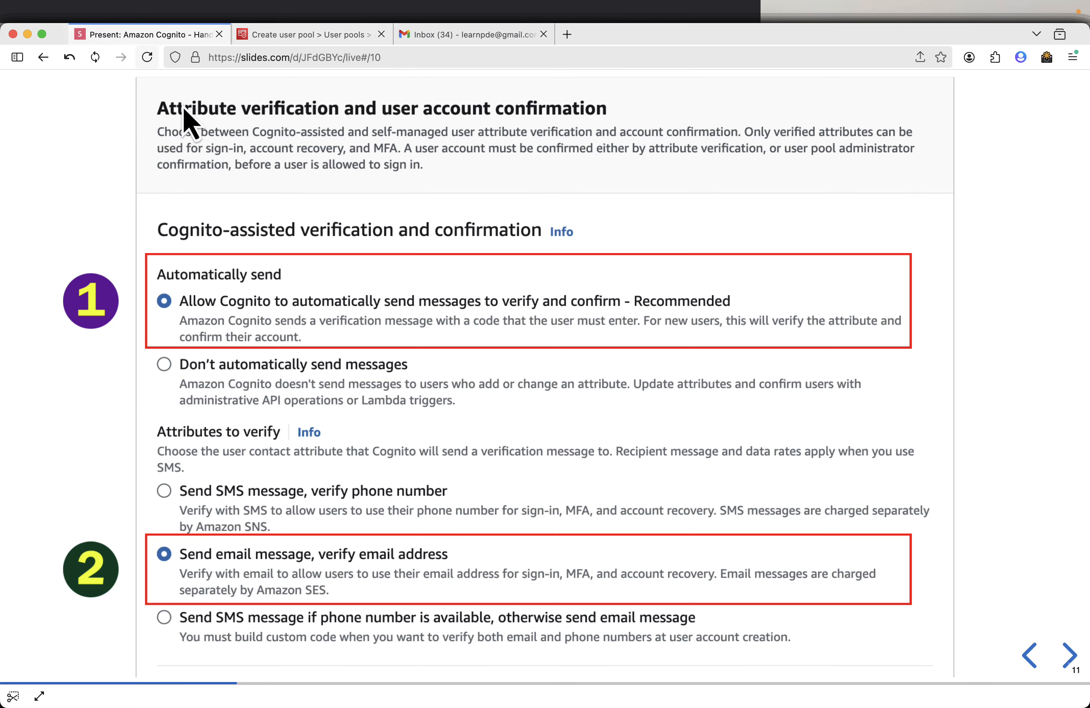
left_click(1069, 654)
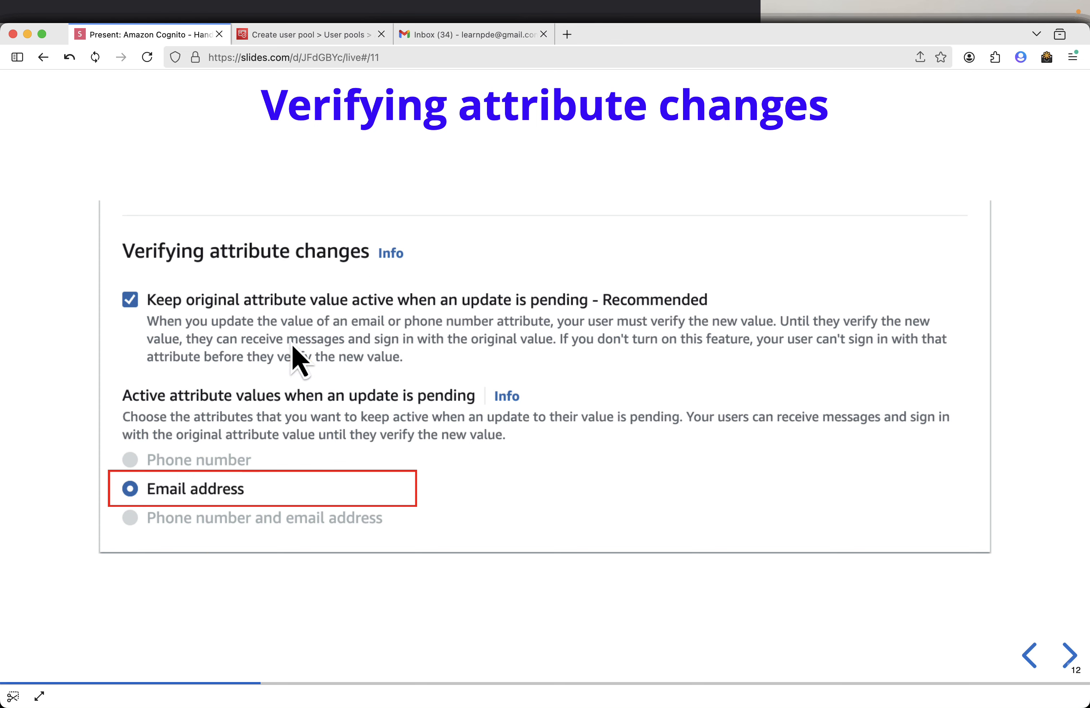
left_click(304, 35)
scroll(530, 372, "down", 1)
scroll(532, 382, "down", 8)
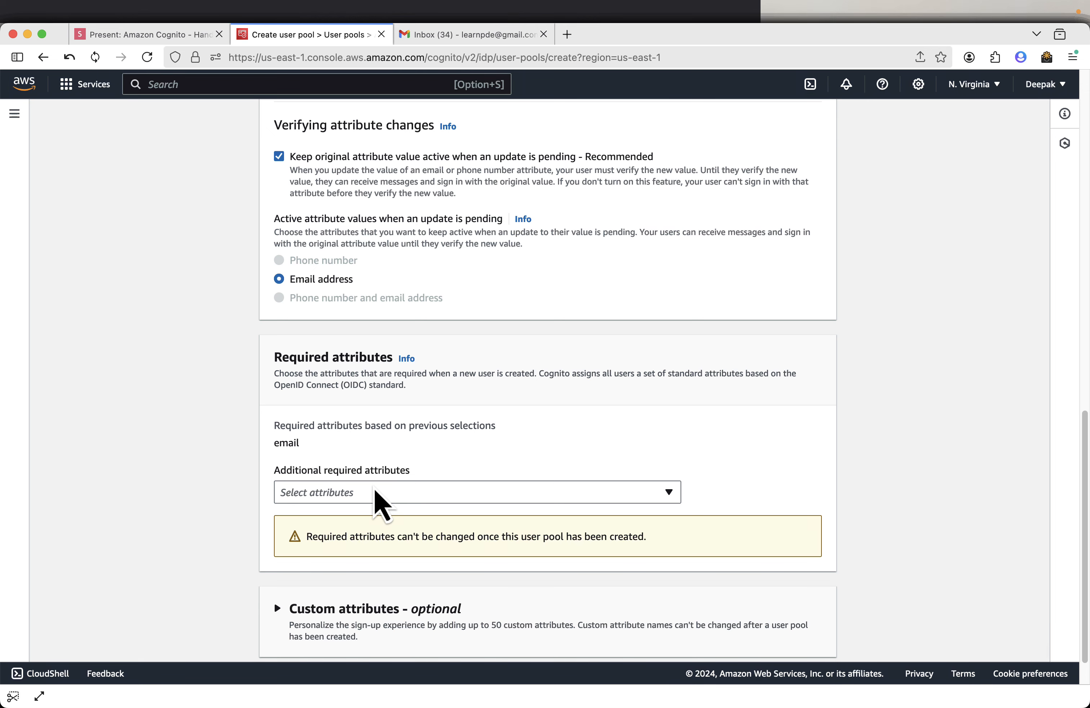
Step: Look through the additional required and custom attributes, add none, and proceed to the message delivery configuration
left_click(469, 489)
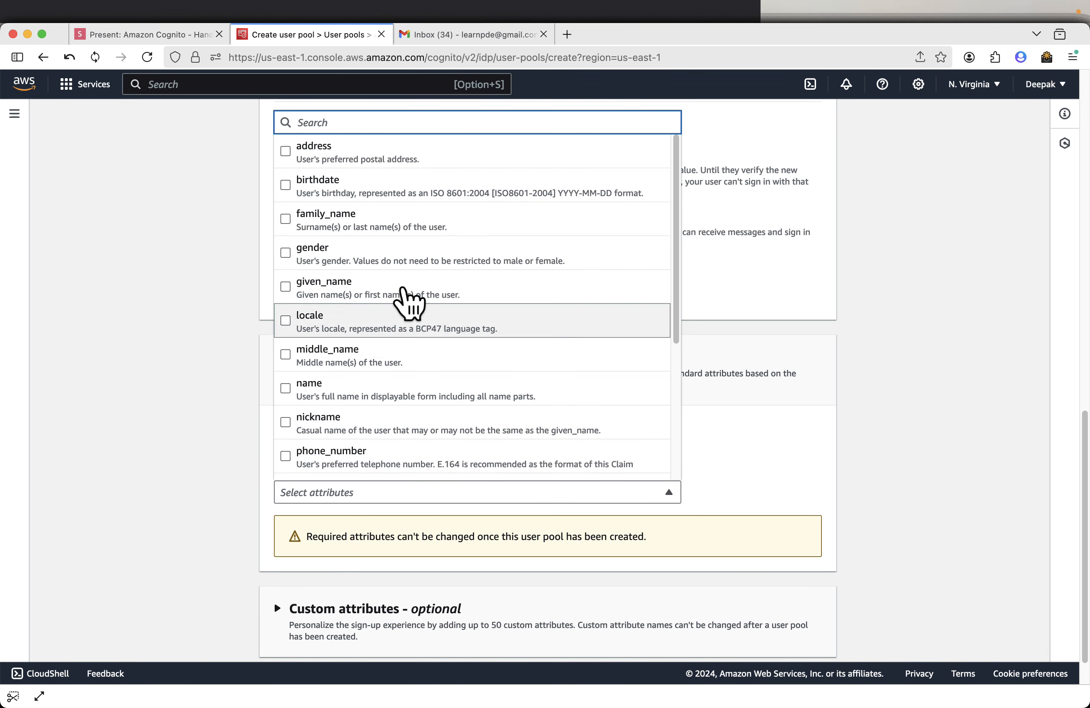
left_click(856, 499)
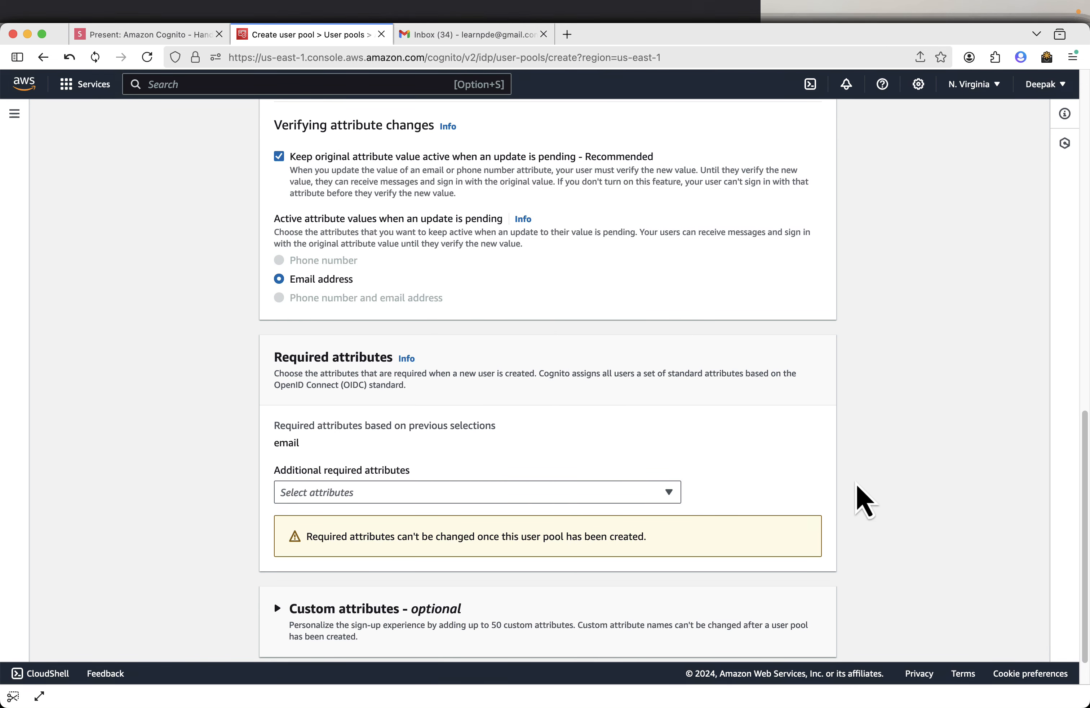
scroll(773, 450, "down", 2)
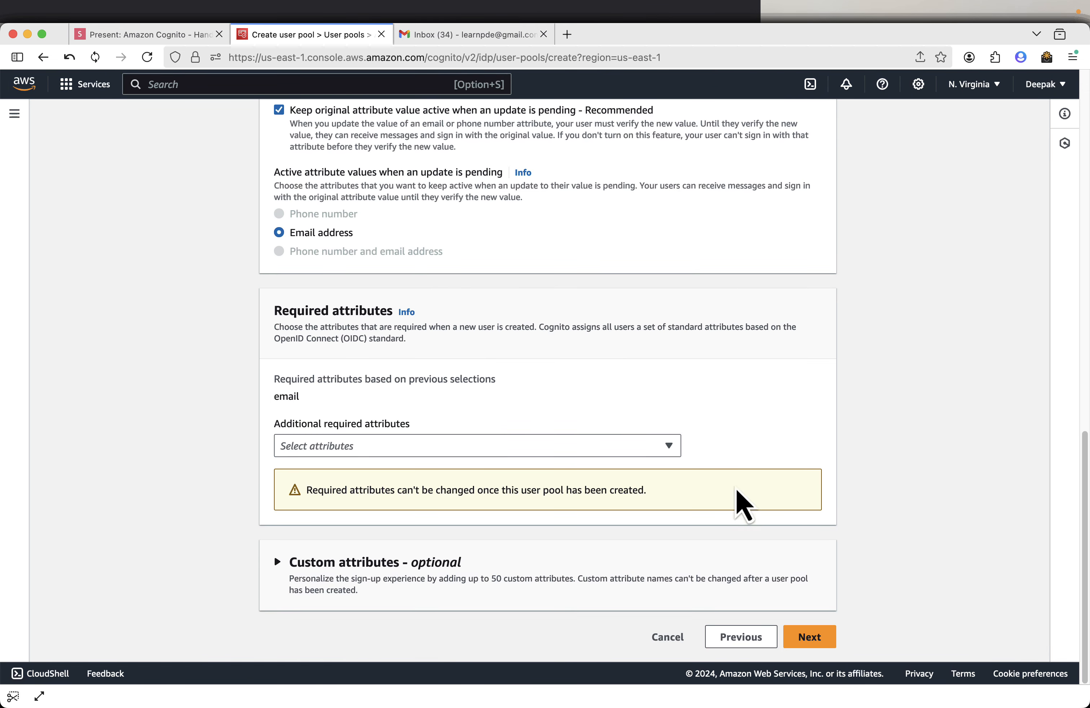
left_click(281, 563)
scroll(482, 545, "down", 3)
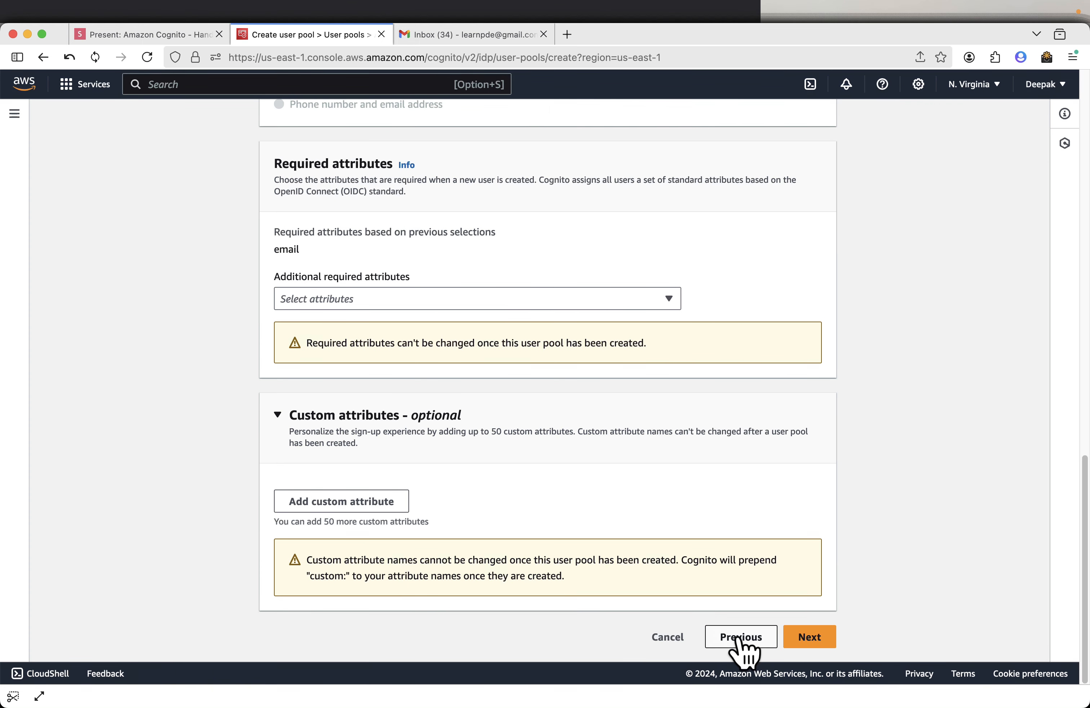
left_click(815, 640)
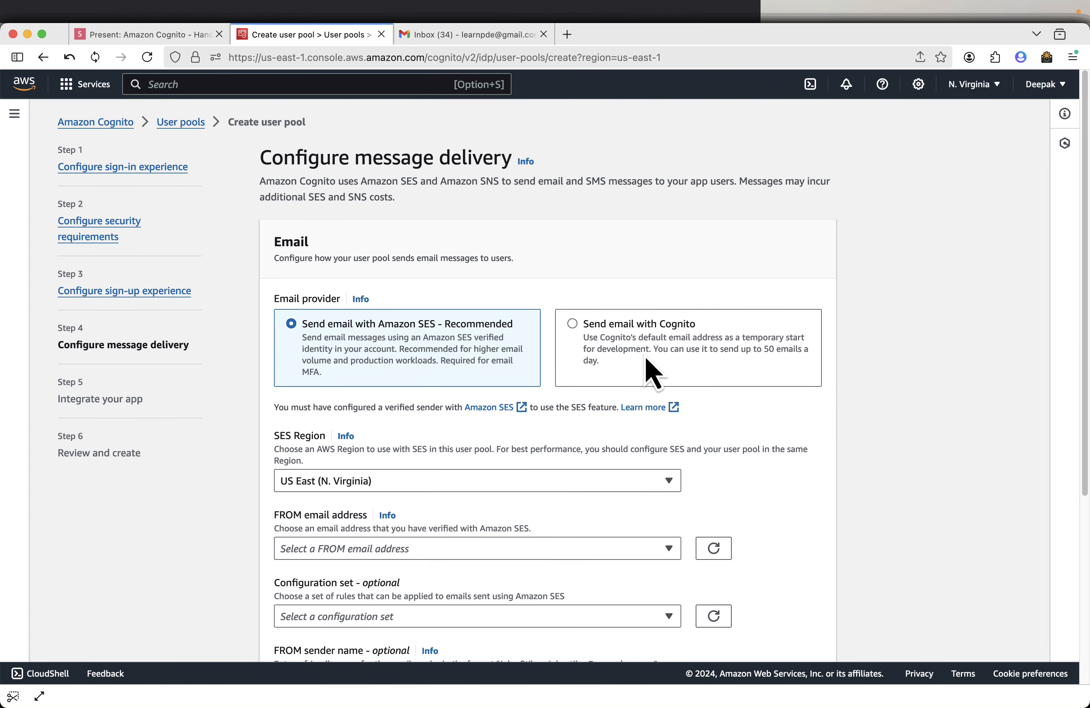
Step: Choose Send email with Cognito as the email provider, keep the default FROM address, and proceed to app integration
scroll(646, 360, "down", 1)
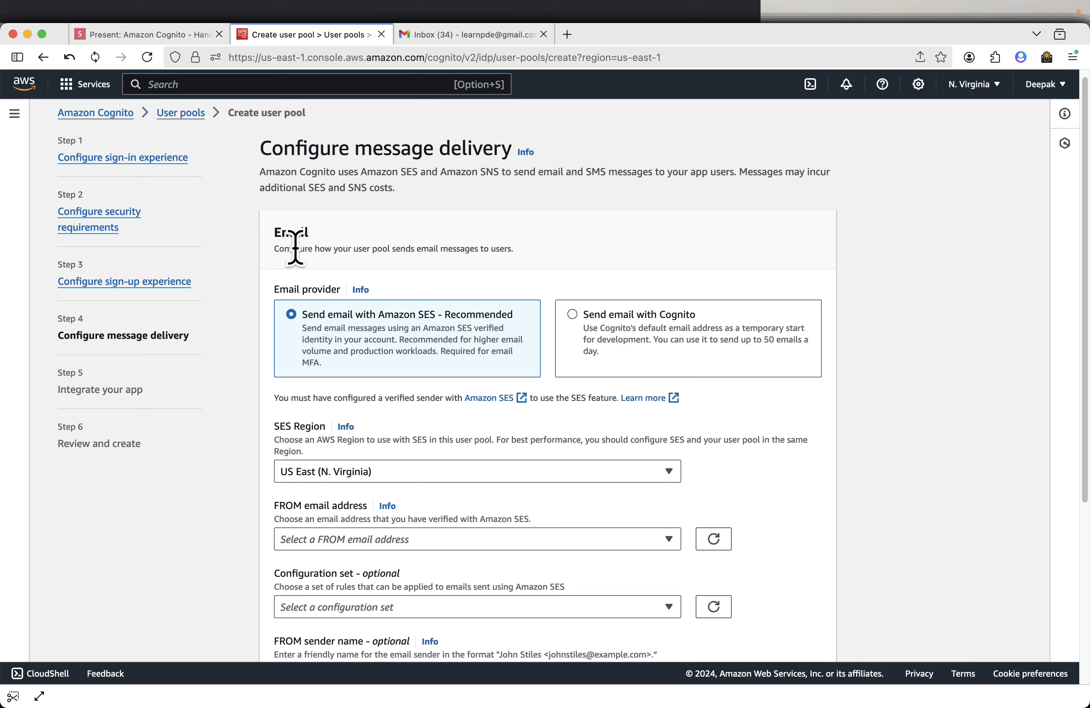
left_click(577, 321)
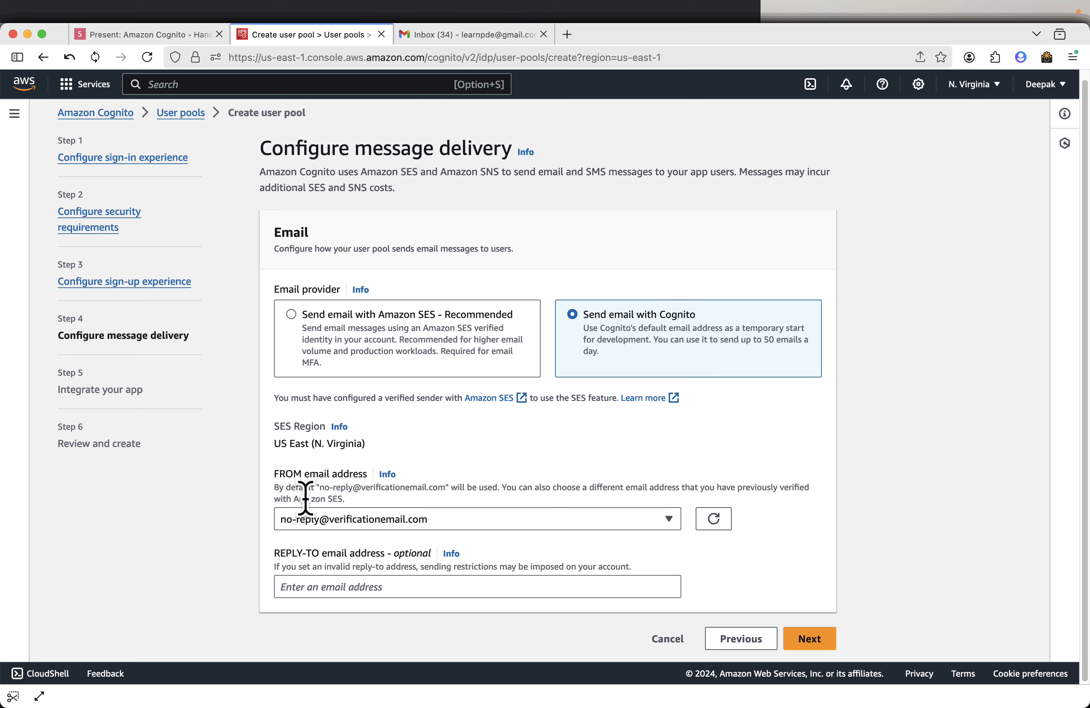
left_click(803, 639)
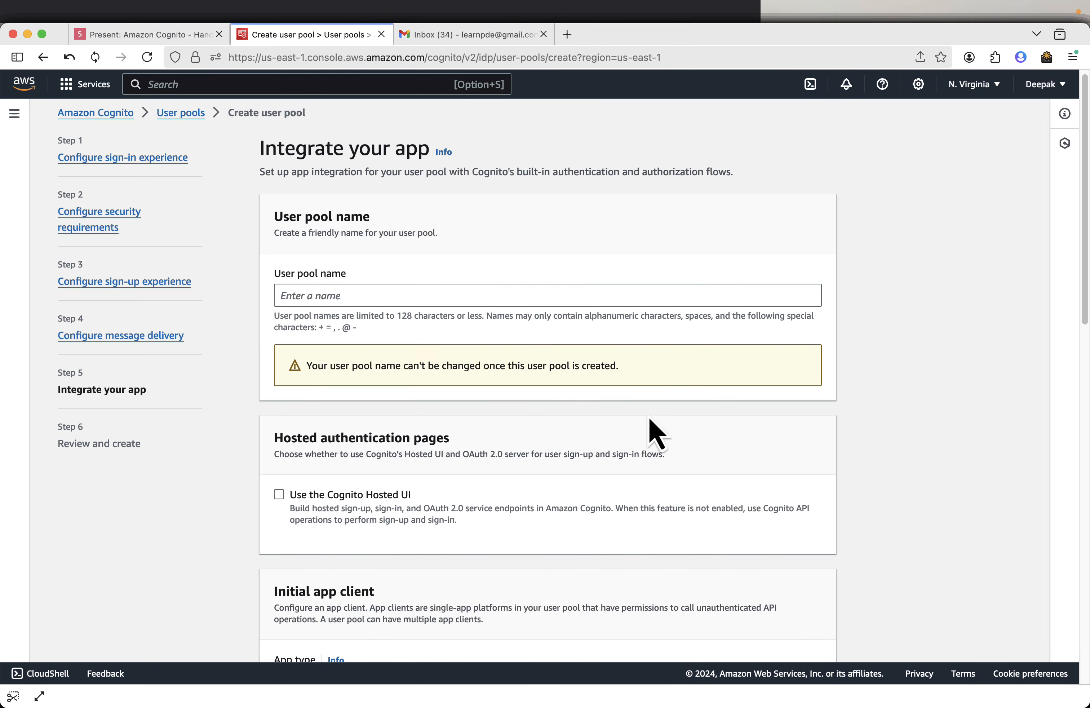
Step: Find the User pool name slide and enter its value, DemoUserPool, as the name of the user pool
left_click(322, 297)
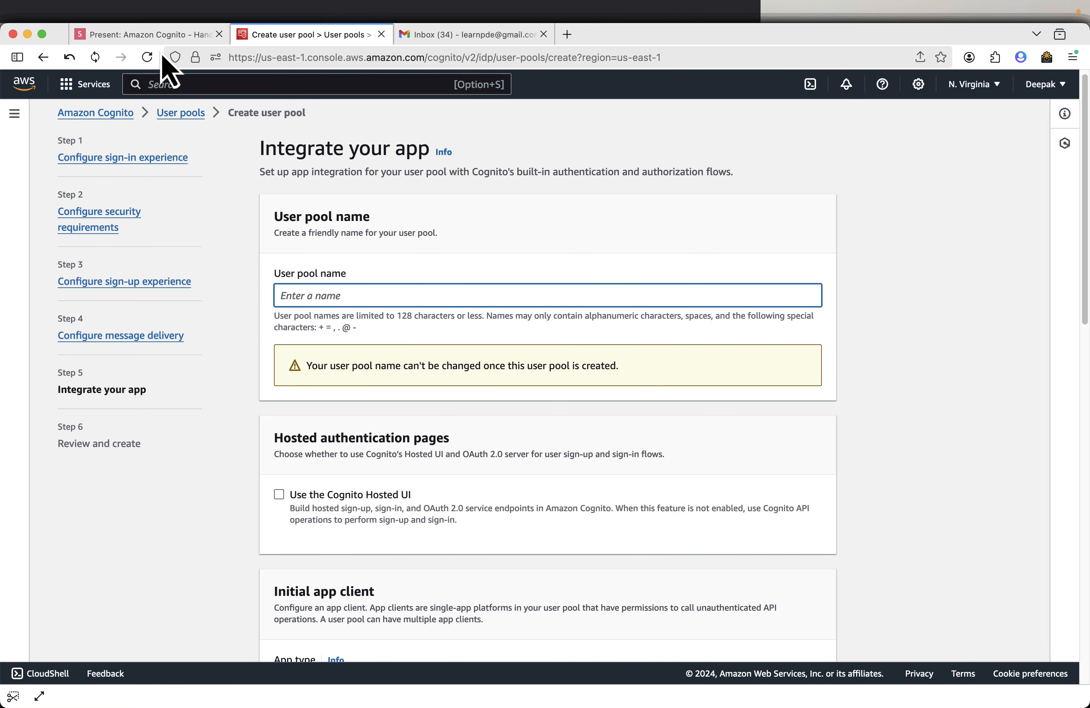
left_click(156, 35)
key("Right")
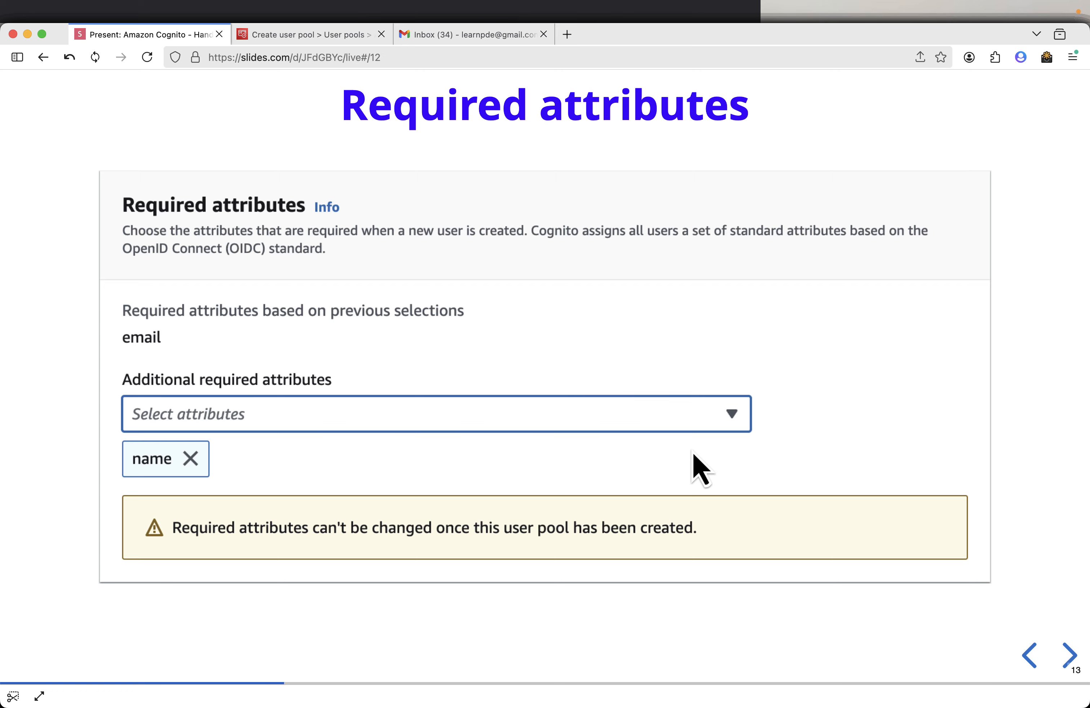
key("Right")
key("Right")
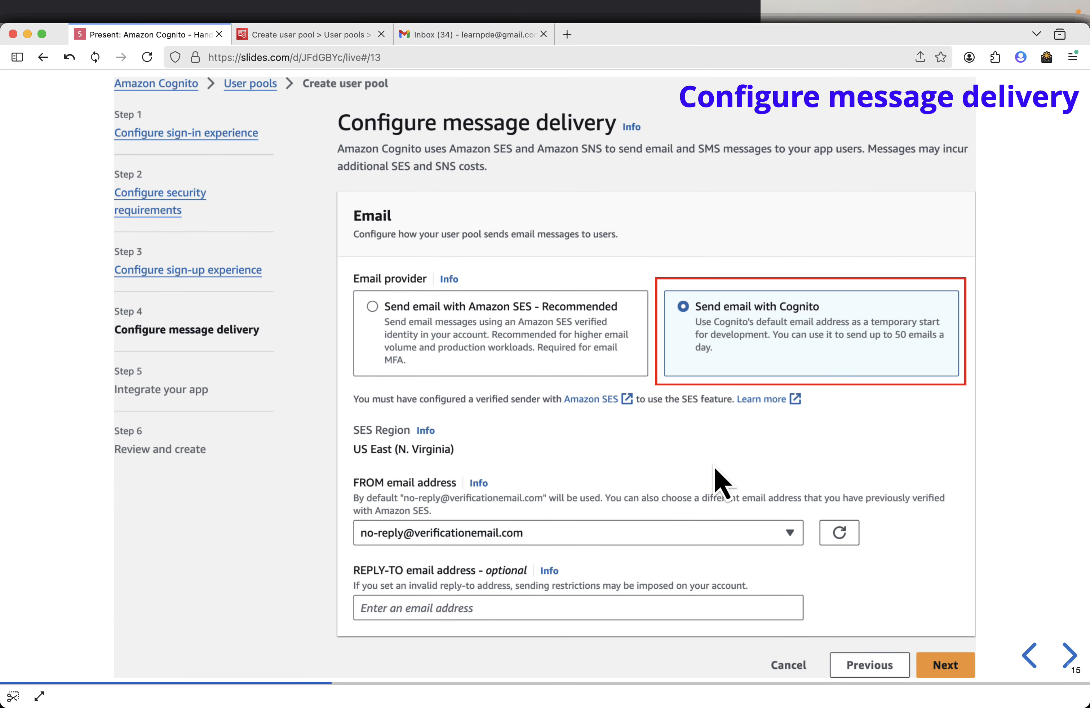
key("Right")
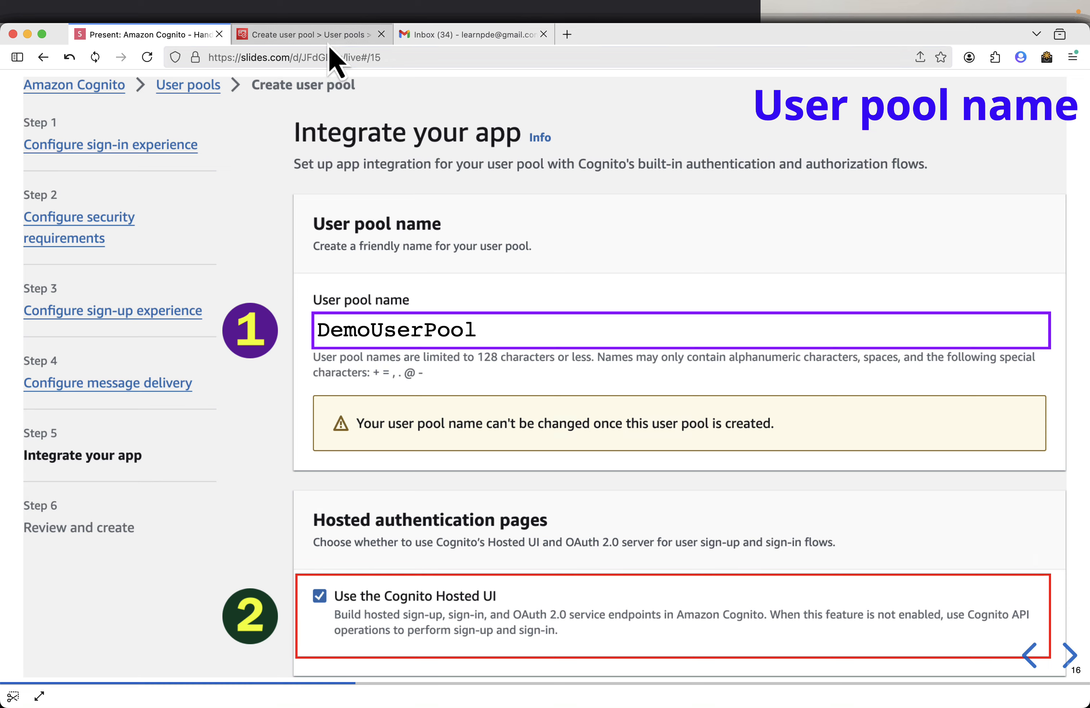
left_click(312, 34)
right_click(328, 290)
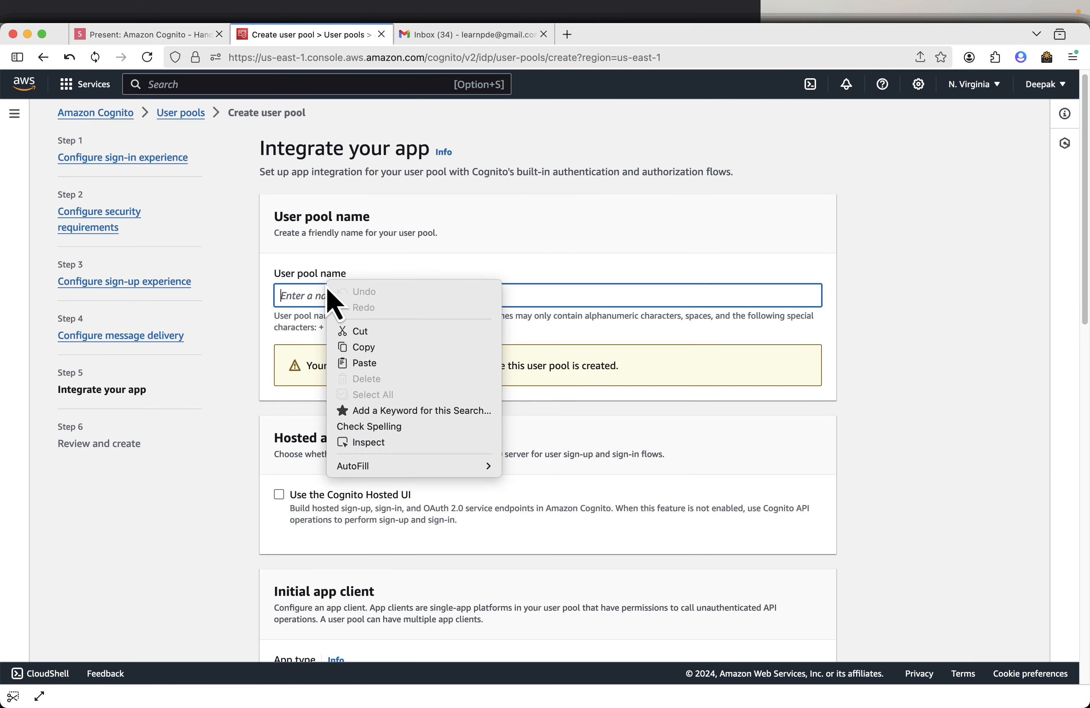
left_click(373, 364)
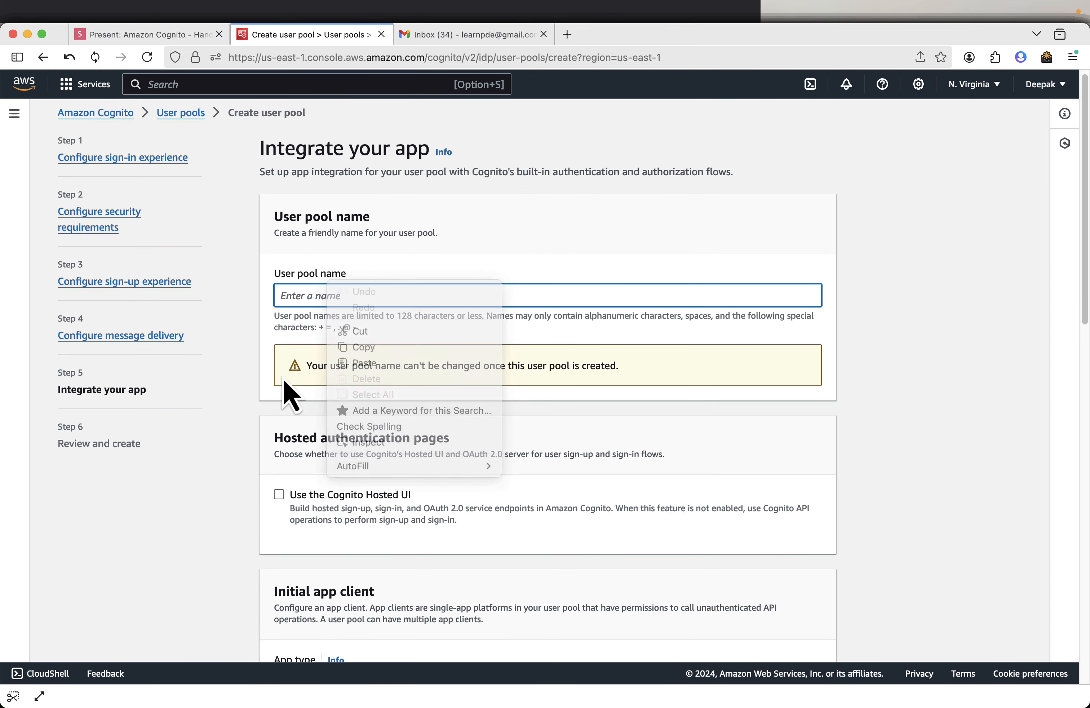
Step: Check the hosted authentication setting on the slide and enable Use the Cognito Hosted UI for the user pool
left_click(141, 34)
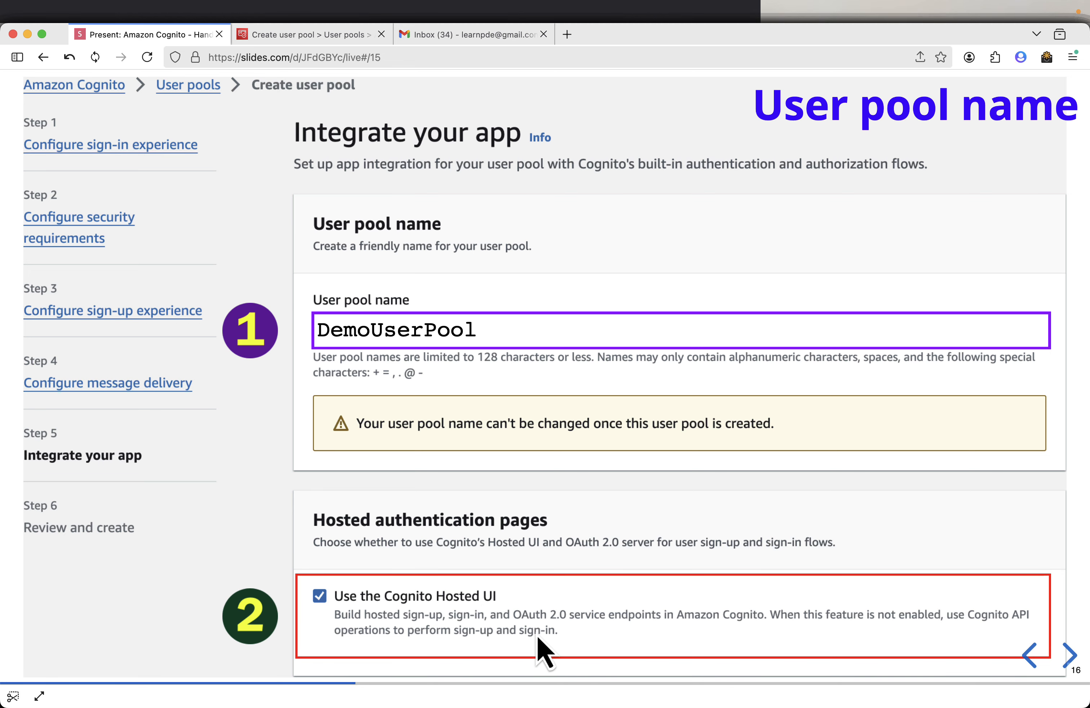
left_click(317, 40)
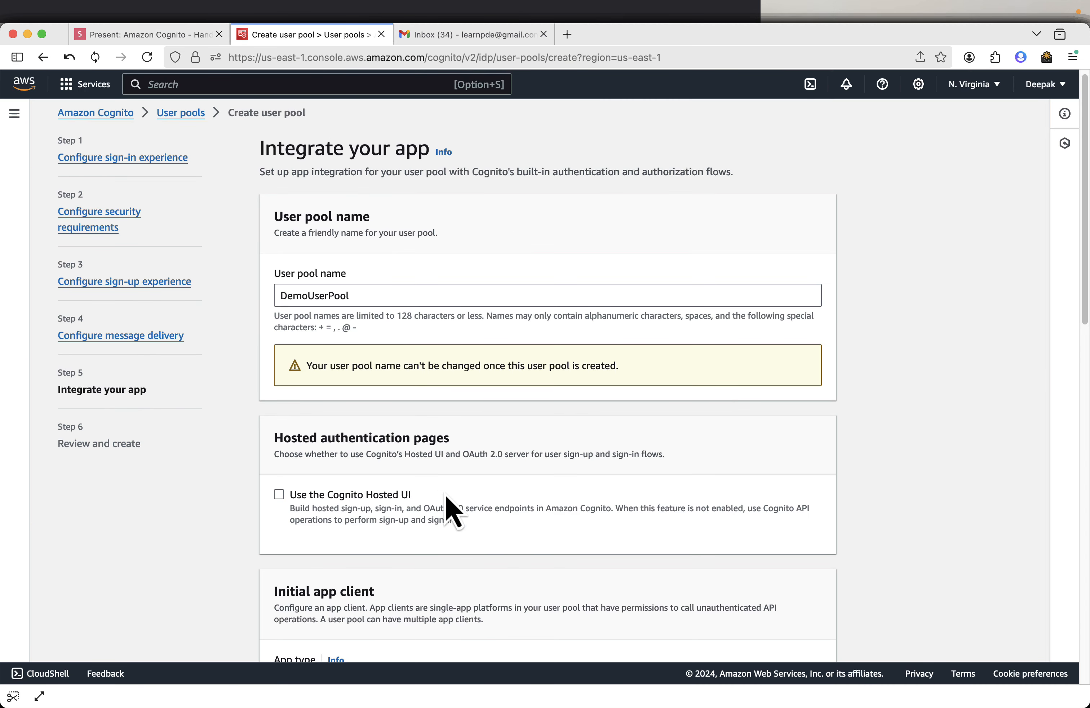
left_click(279, 494)
scroll(616, 524, "down", 1)
scroll(621, 535, "down", 5)
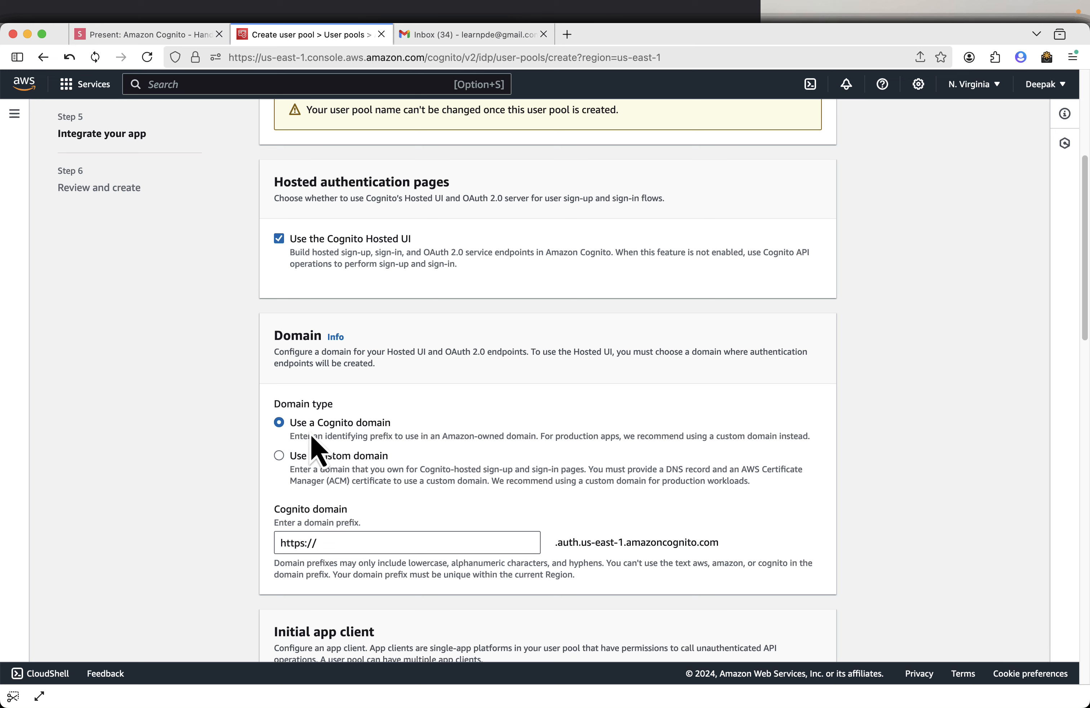
left_click(362, 542)
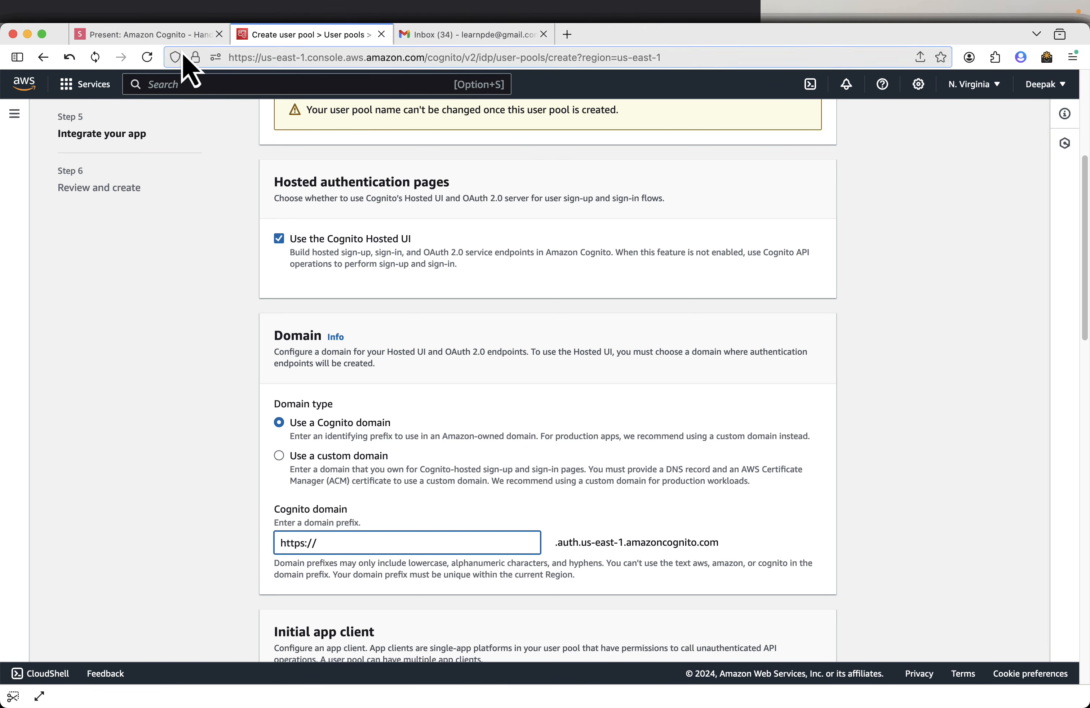
left_click(184, 37)
key("Right")
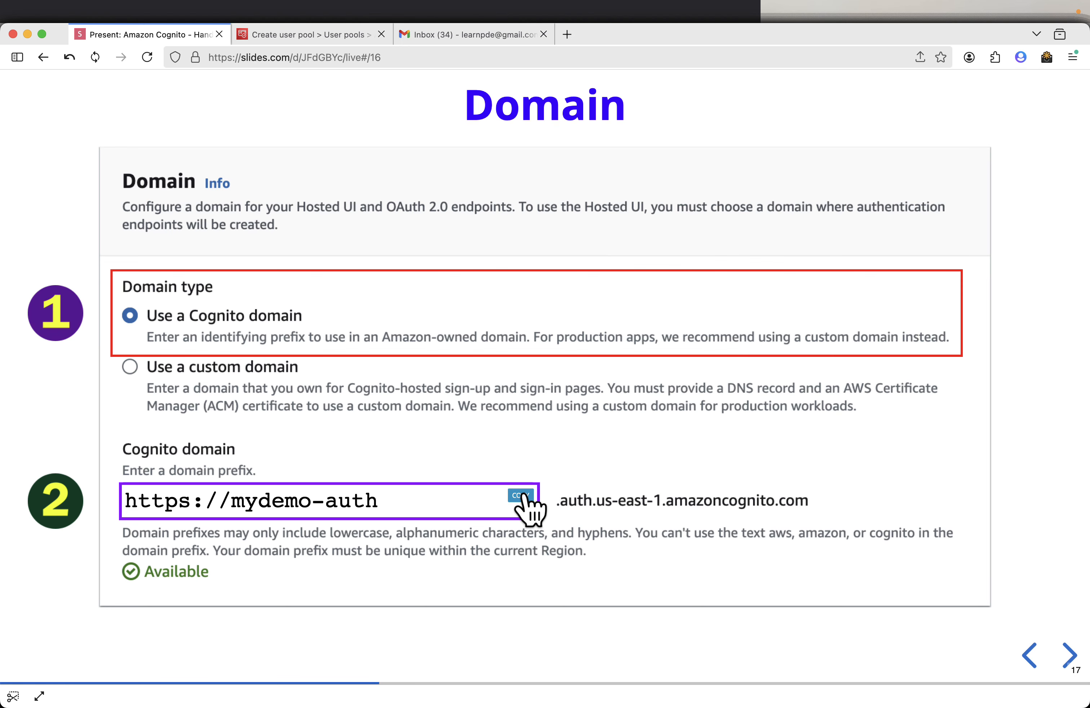
left_click(522, 495)
left_click(299, 36)
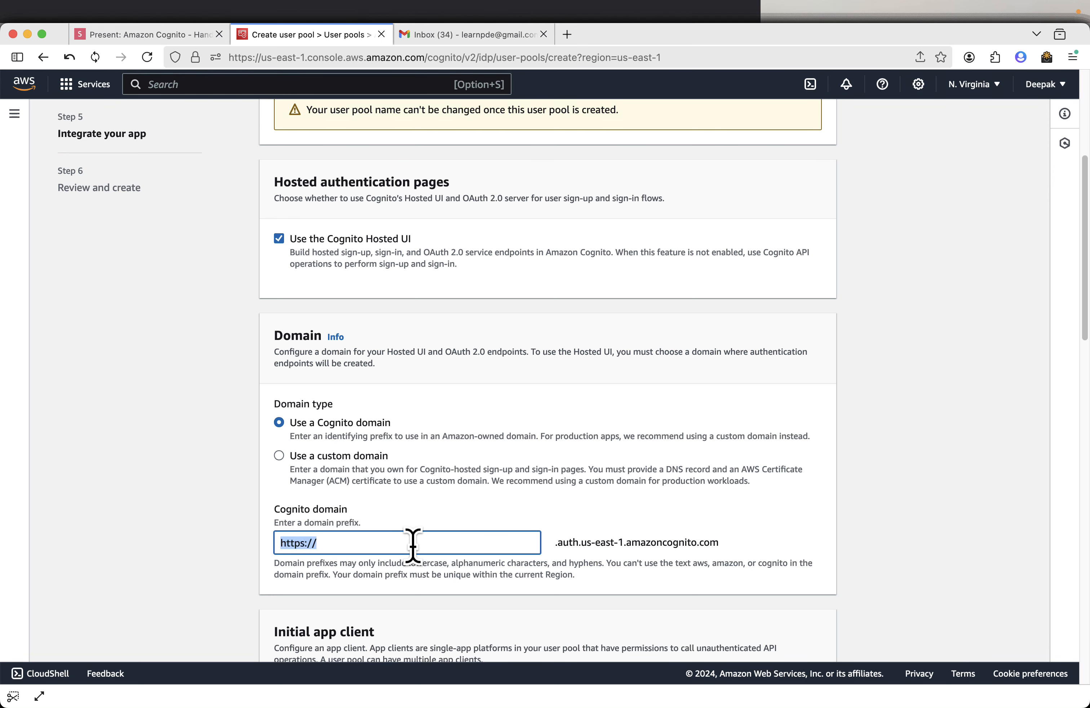
key("super+v")
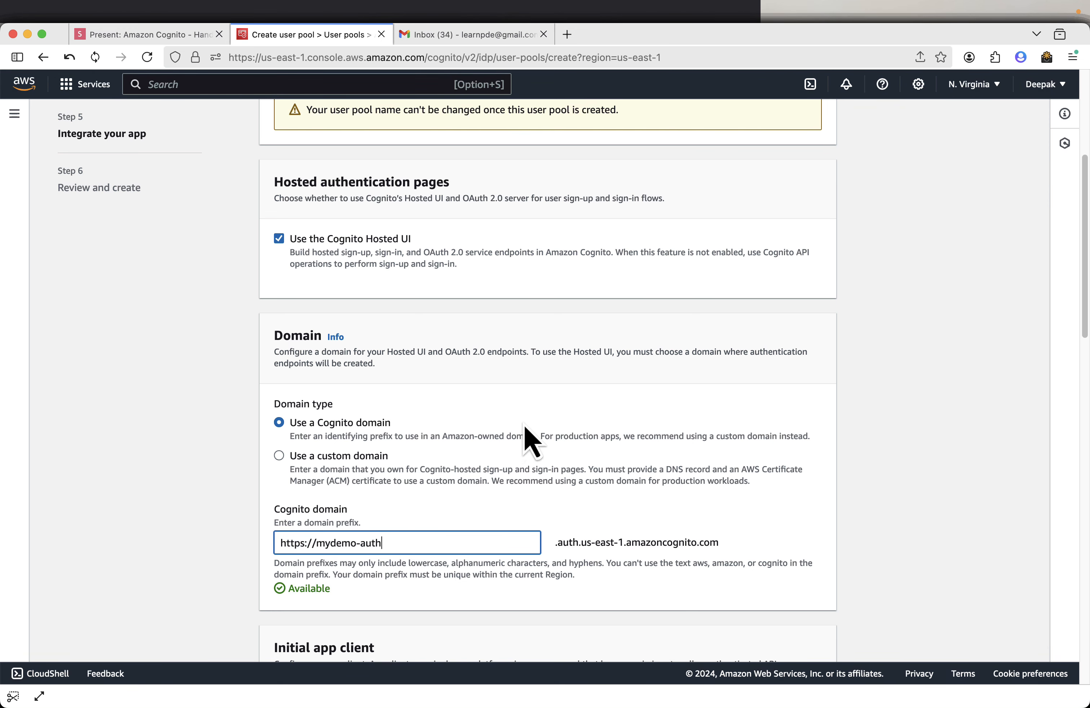
Step: Keep Public client as the app type and name the app client MyDemoAppClient, as given on the Initial app client slide
scroll(524, 424, "down", 10)
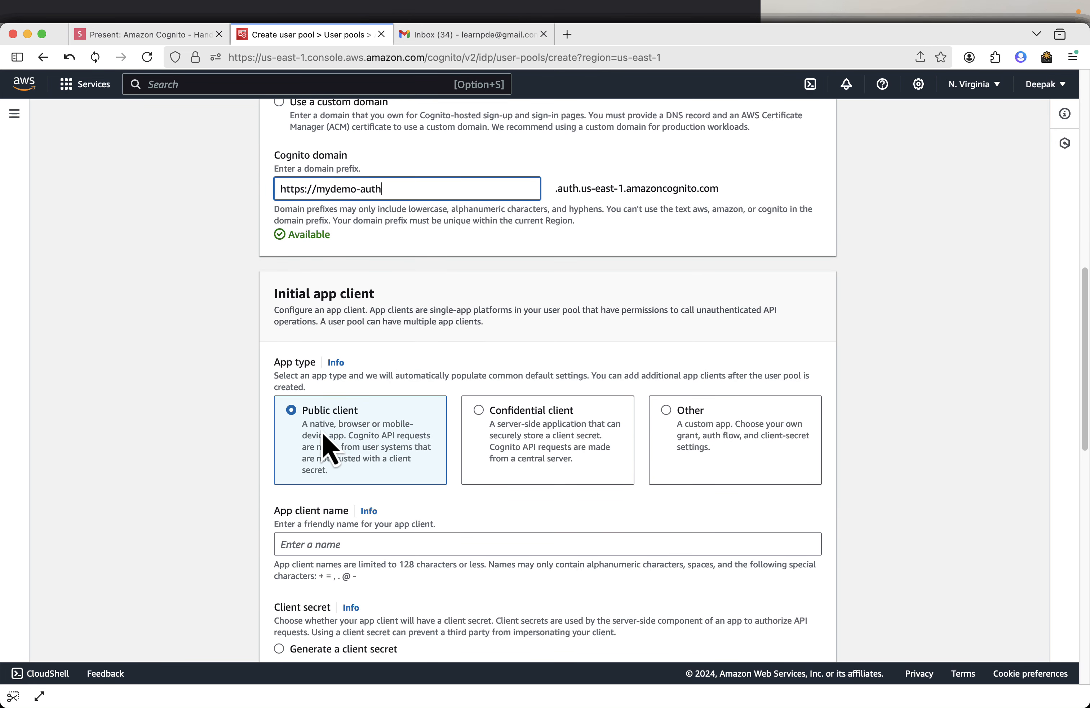
left_click(352, 546)
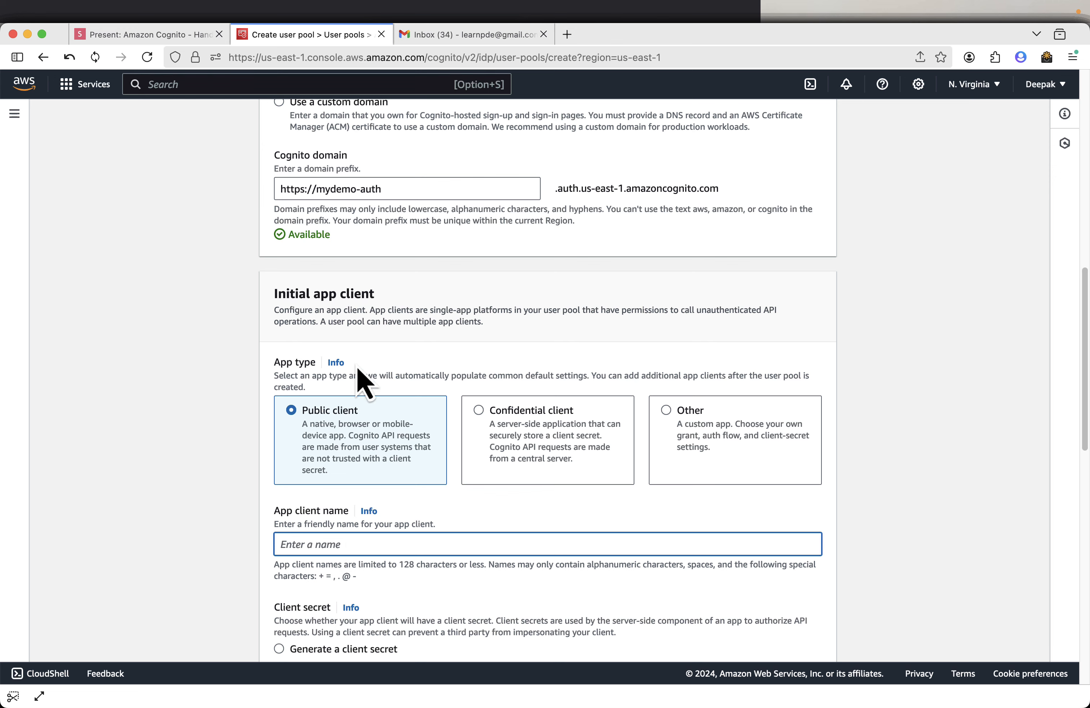
left_click(193, 35)
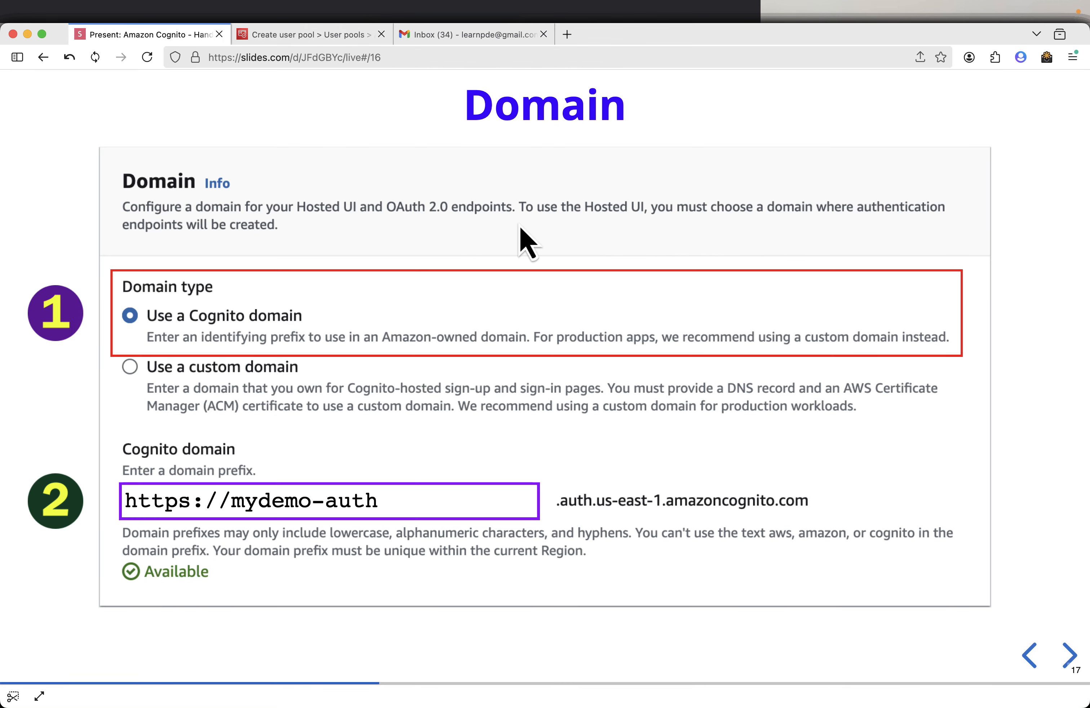
key("Right")
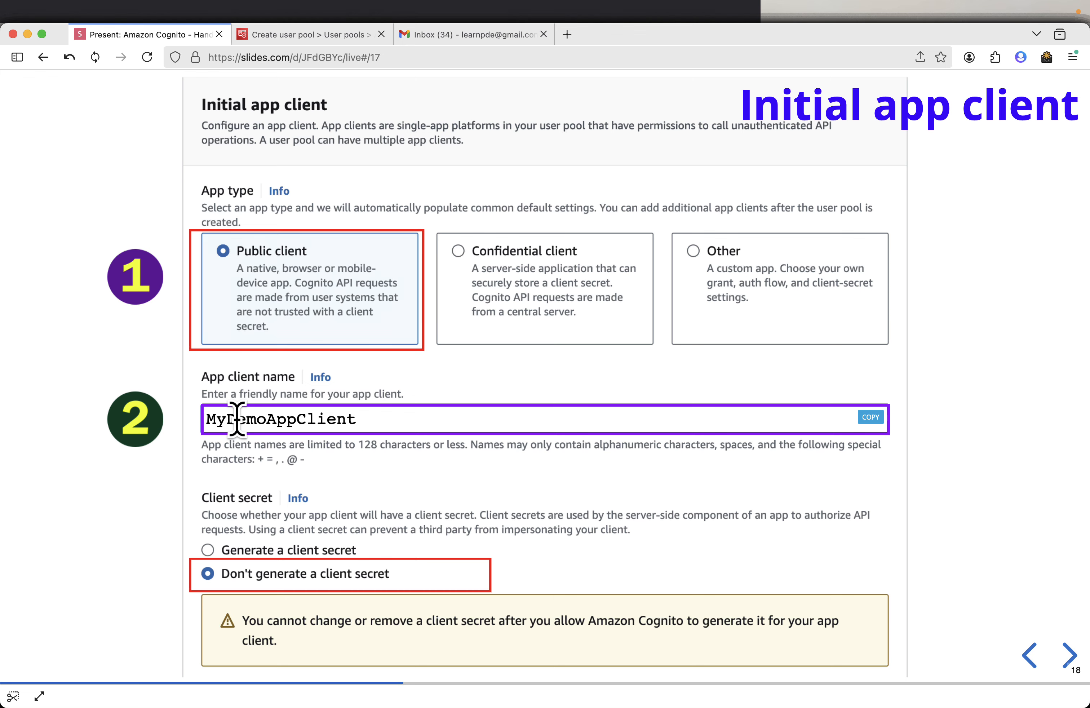
left_click(324, 28)
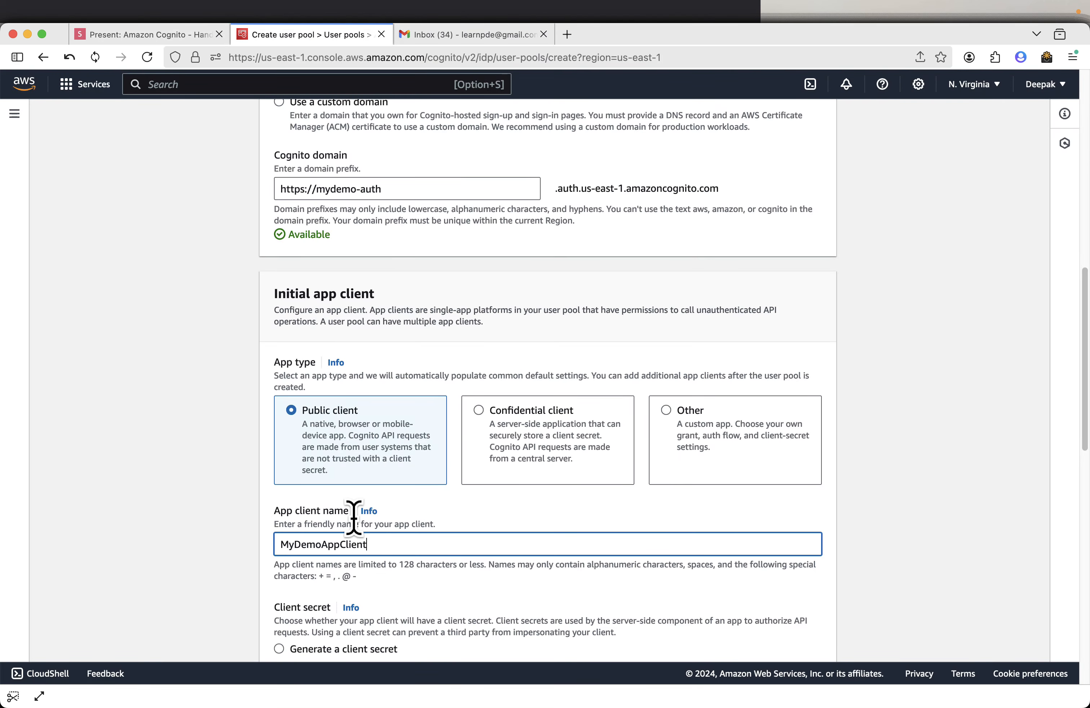
scroll(609, 518, "down", 5)
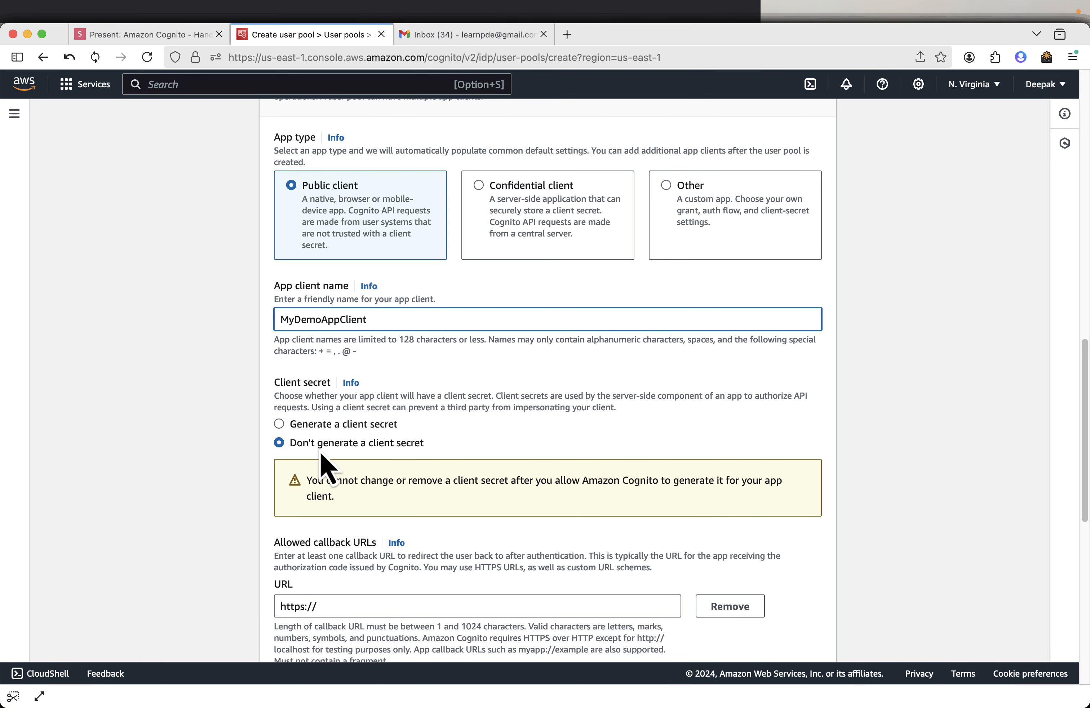
scroll(414, 455, "down", 2)
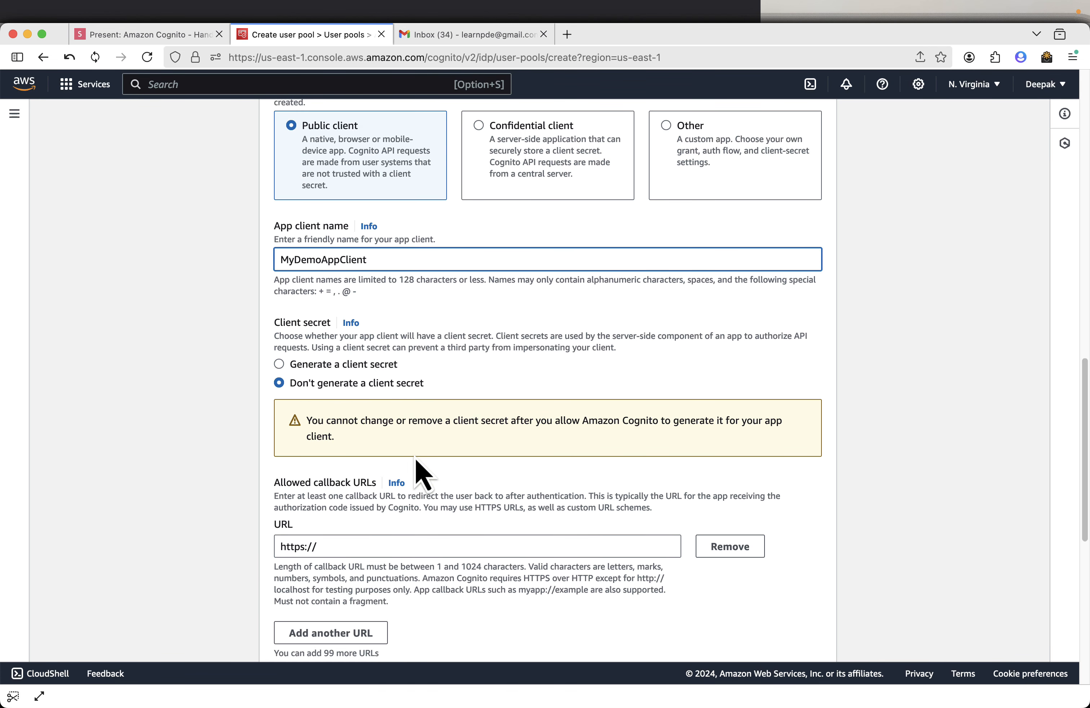
left_click(375, 543)
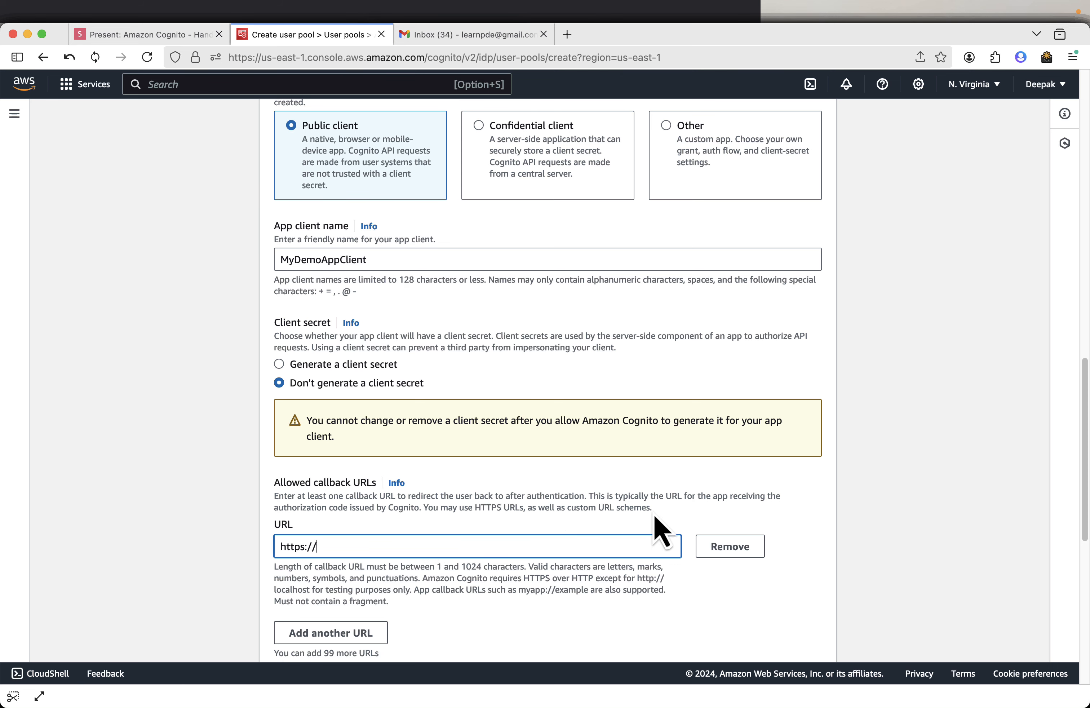
left_click(163, 34)
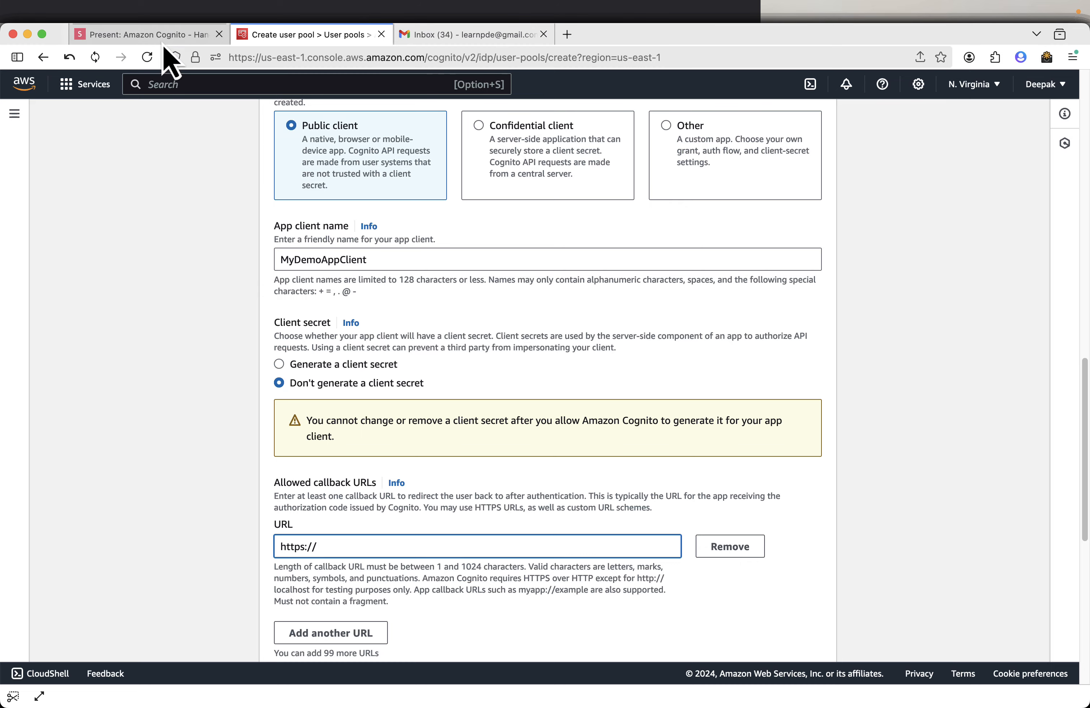
key("Right")
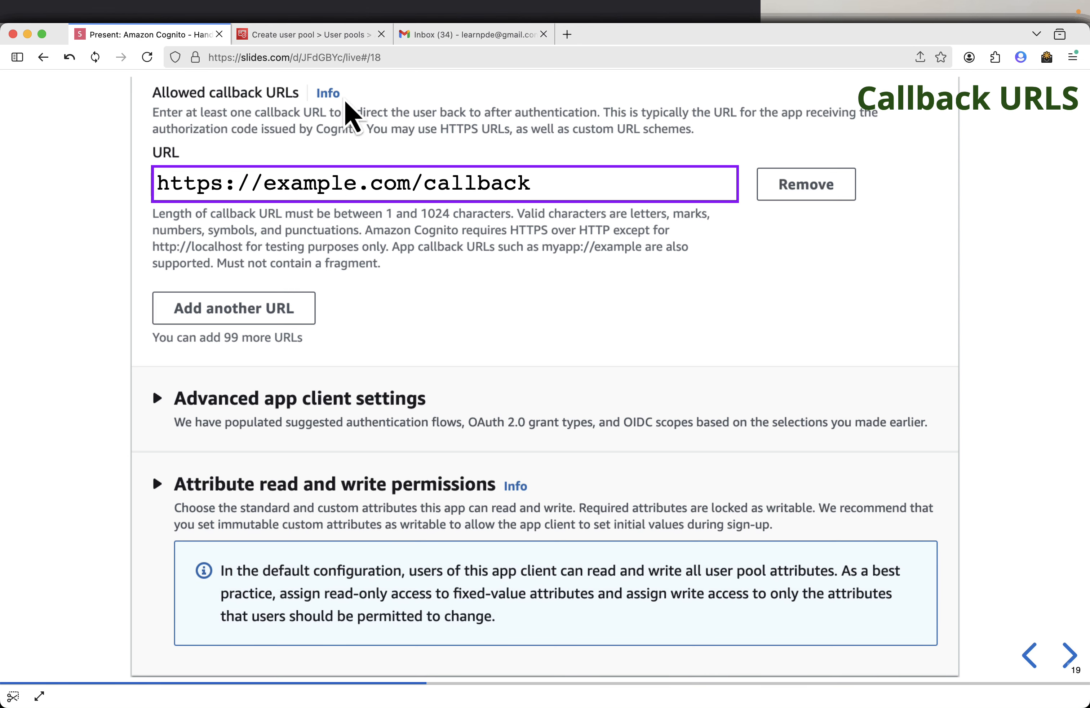
left_click(332, 35)
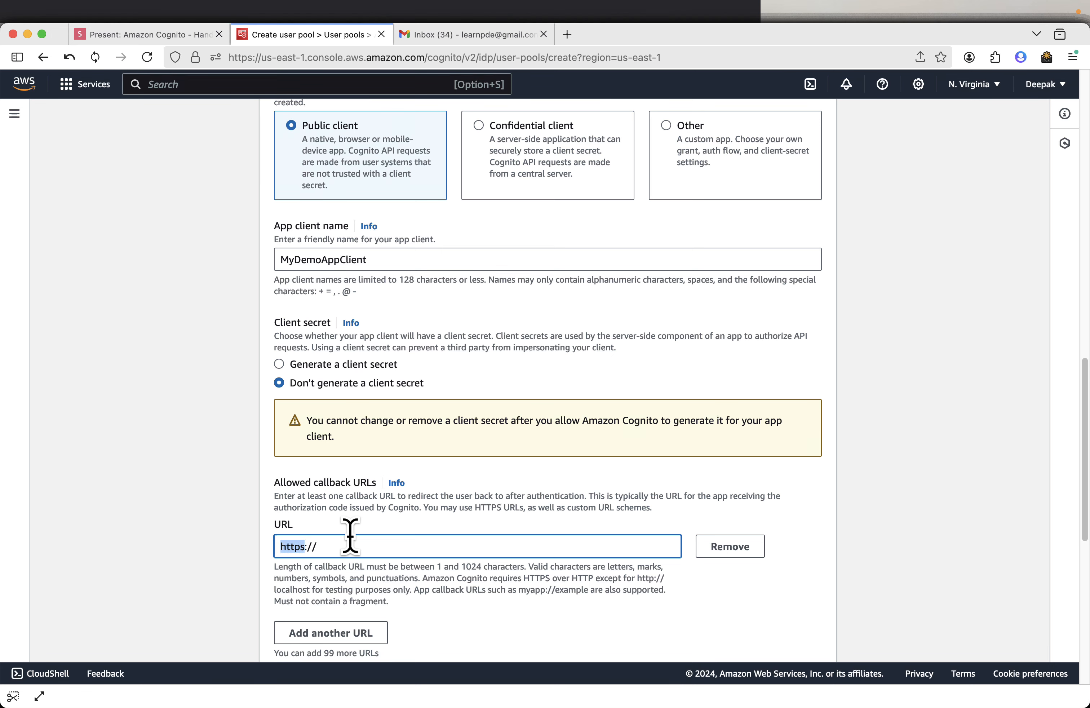
key("super+v")
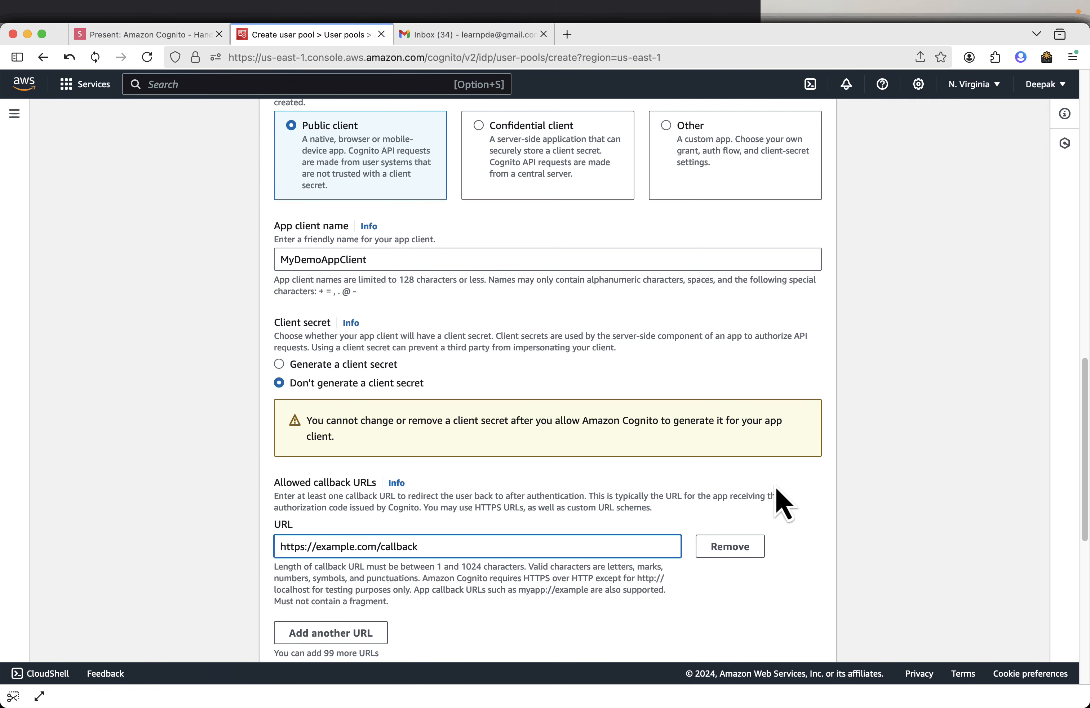
Step: Expand the advanced app client settings and the attribute read and write permissions, and examine their default grant types, scopes and attributes
scroll(808, 469, "down", 3)
scroll(804, 459, "down", 6)
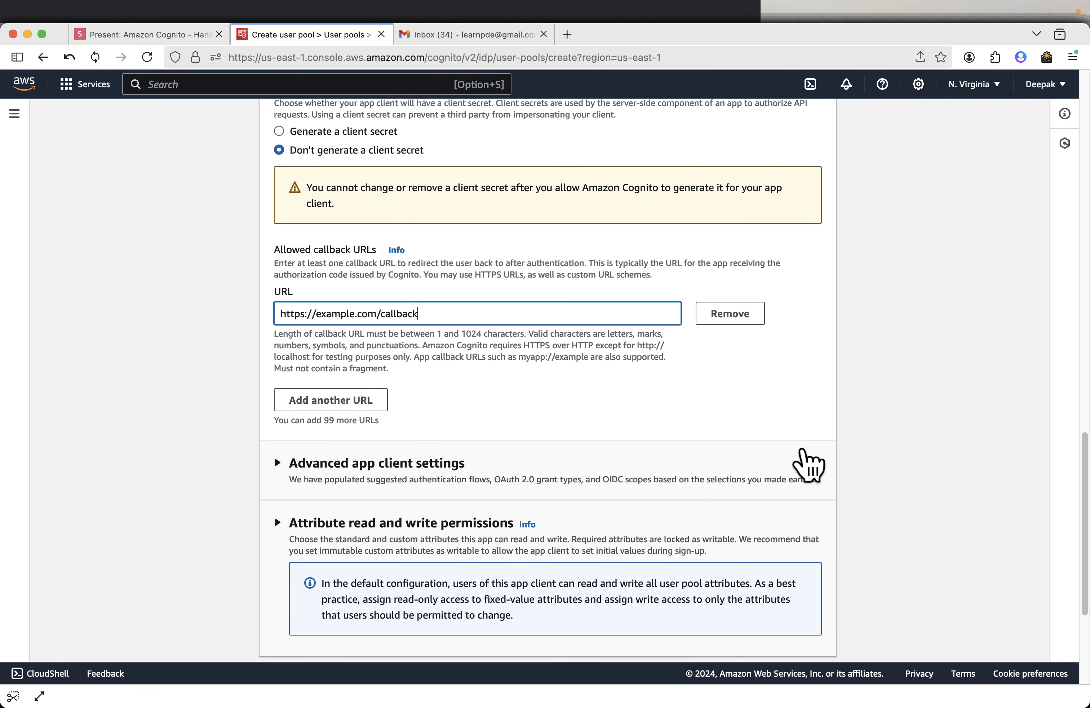
left_click(350, 453)
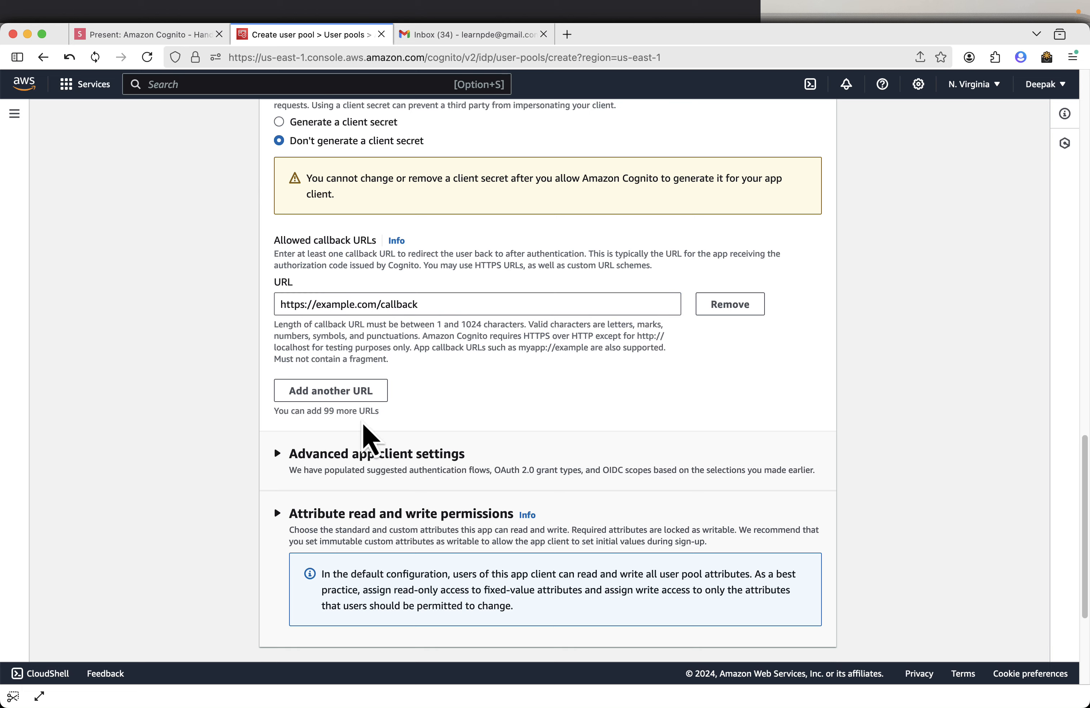
scroll(803, 433, "down", 10)
scroll(795, 416, "down", 20)
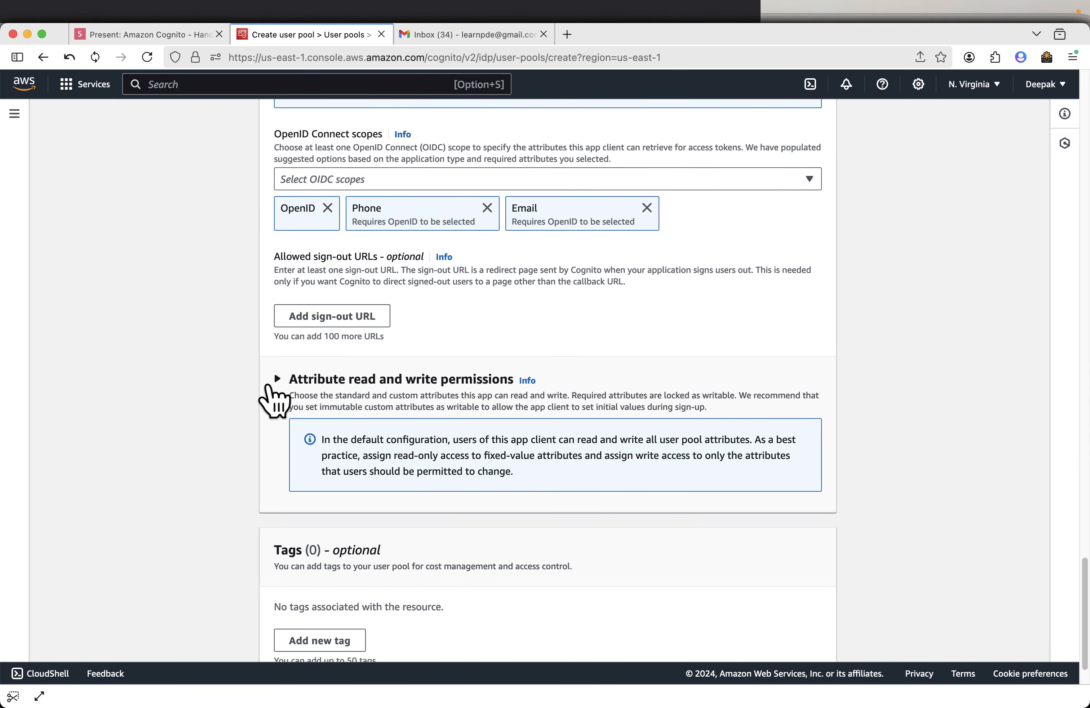
left_click(276, 381)
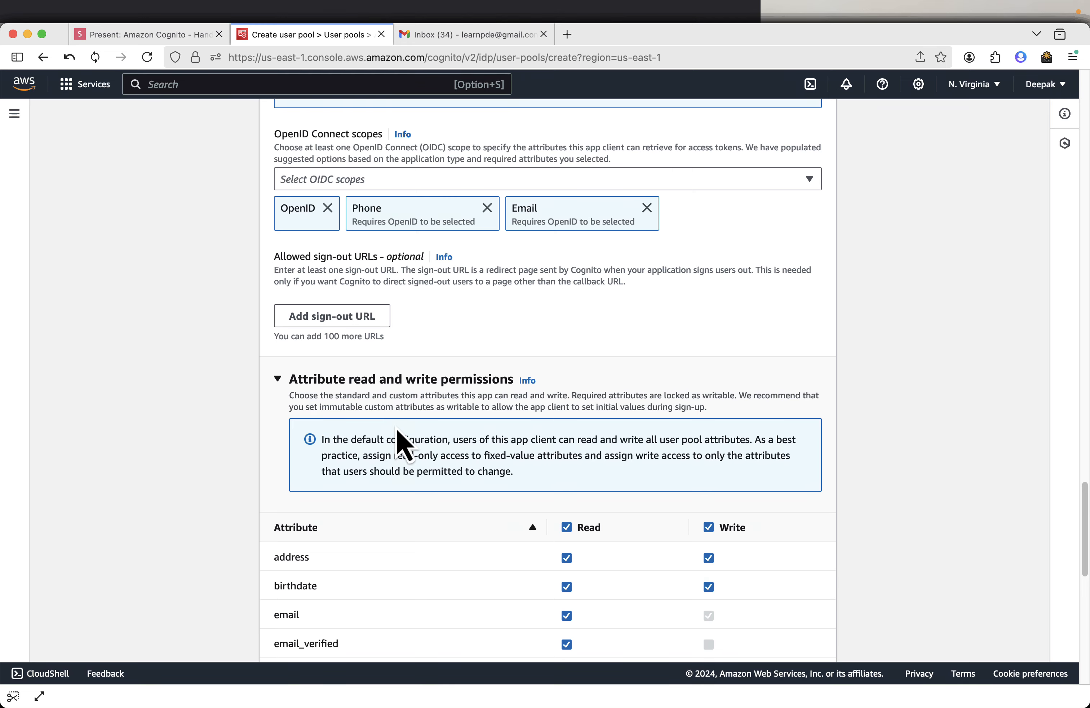
scroll(397, 432, "up", 5)
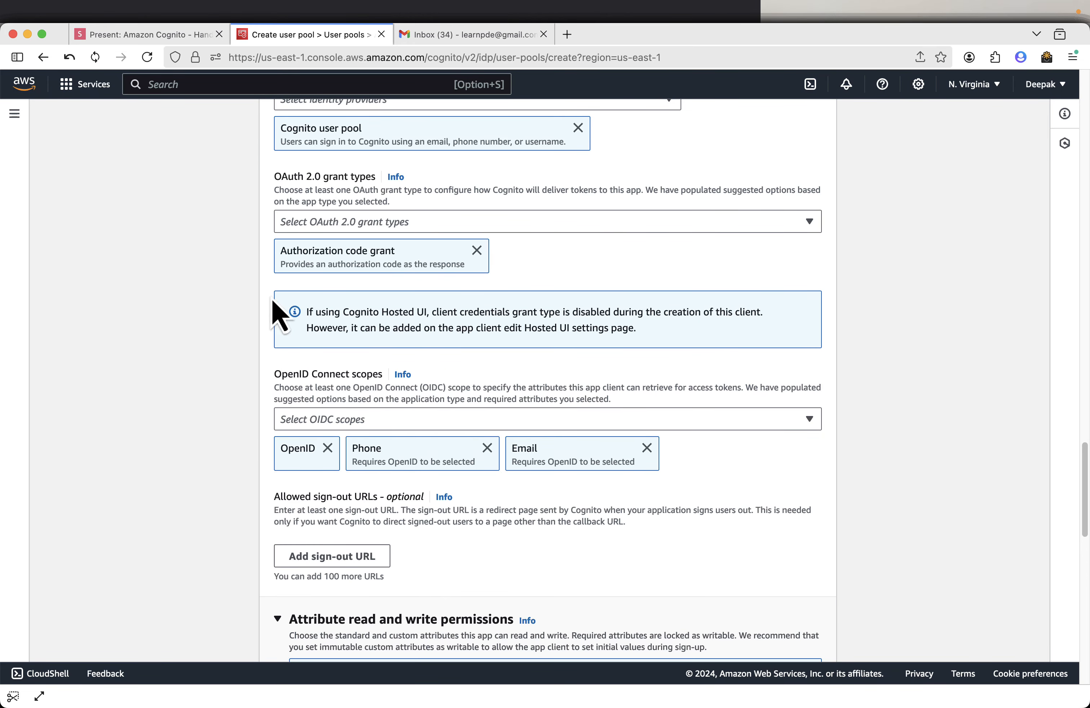
Step: Check the Tags and Review and create slides, add no tags to the user pool, and proceed to the review page
left_click(156, 37)
key("Right")
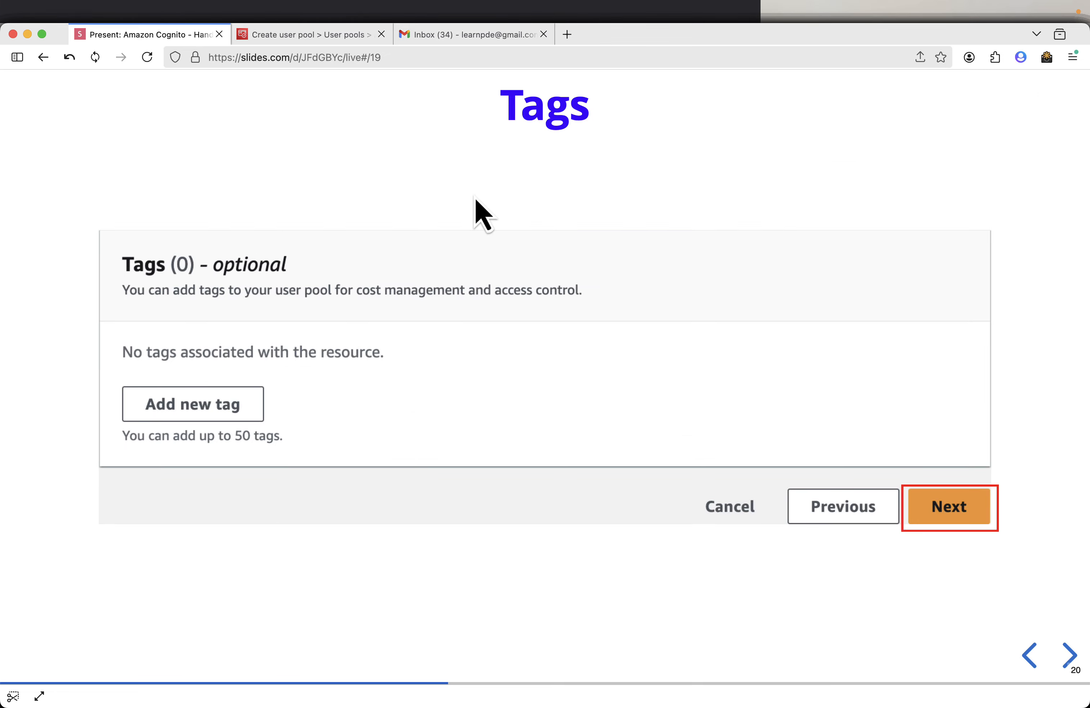
key("Right")
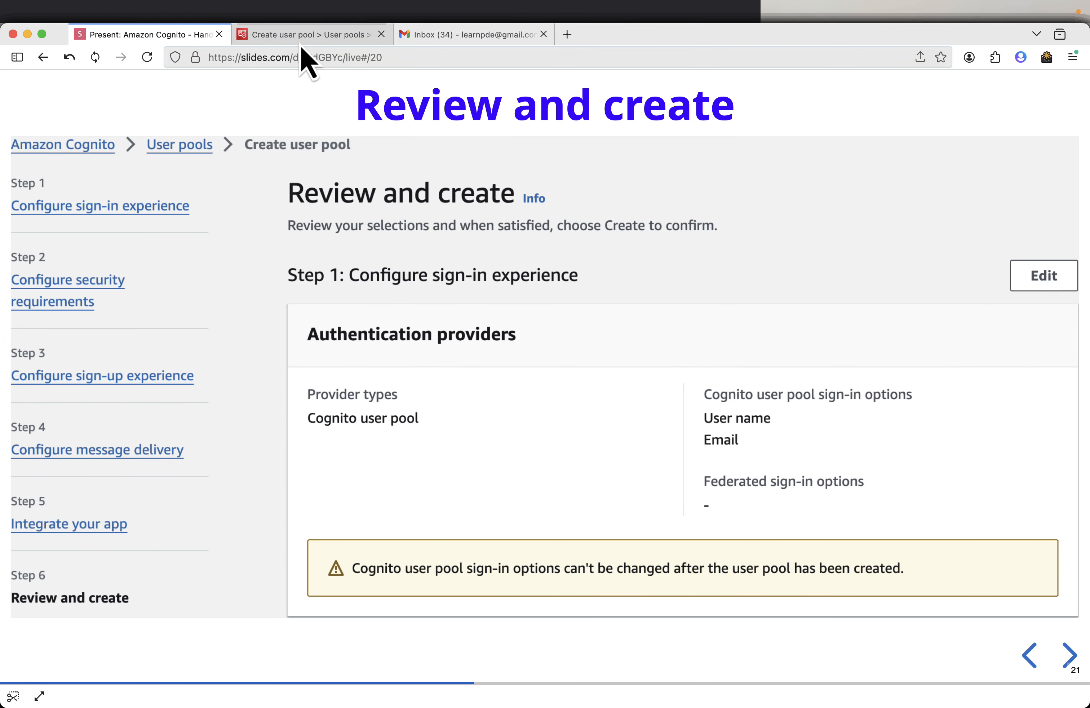
left_click(301, 35)
scroll(476, 479, "down", 7)
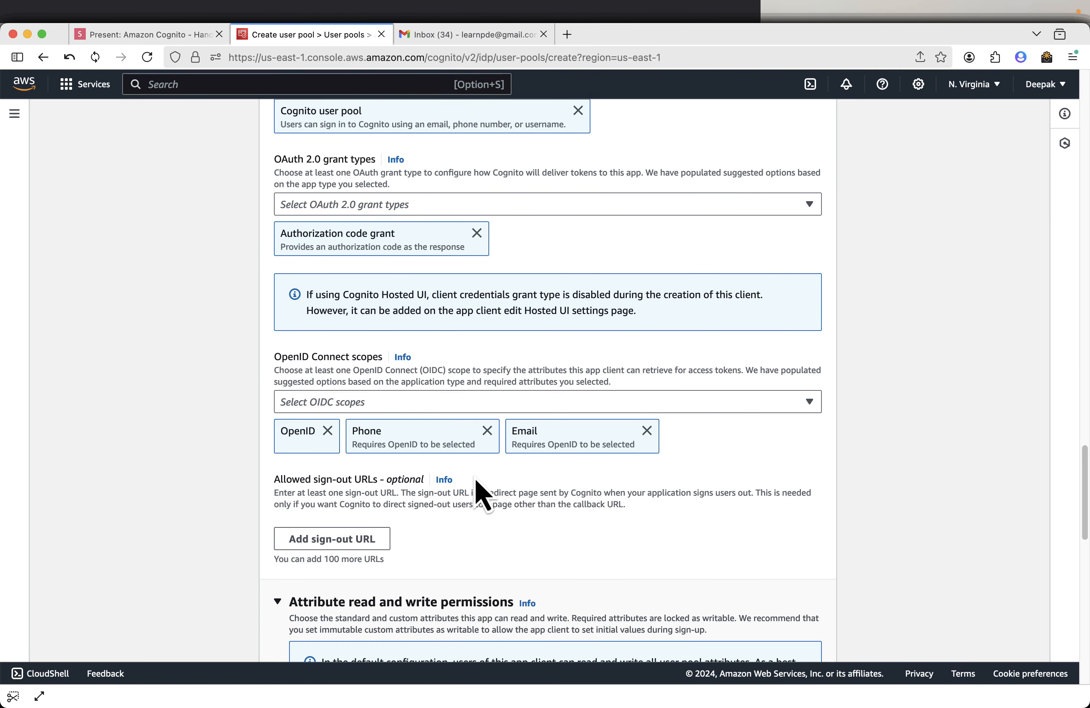
scroll(477, 492, "down", 13)
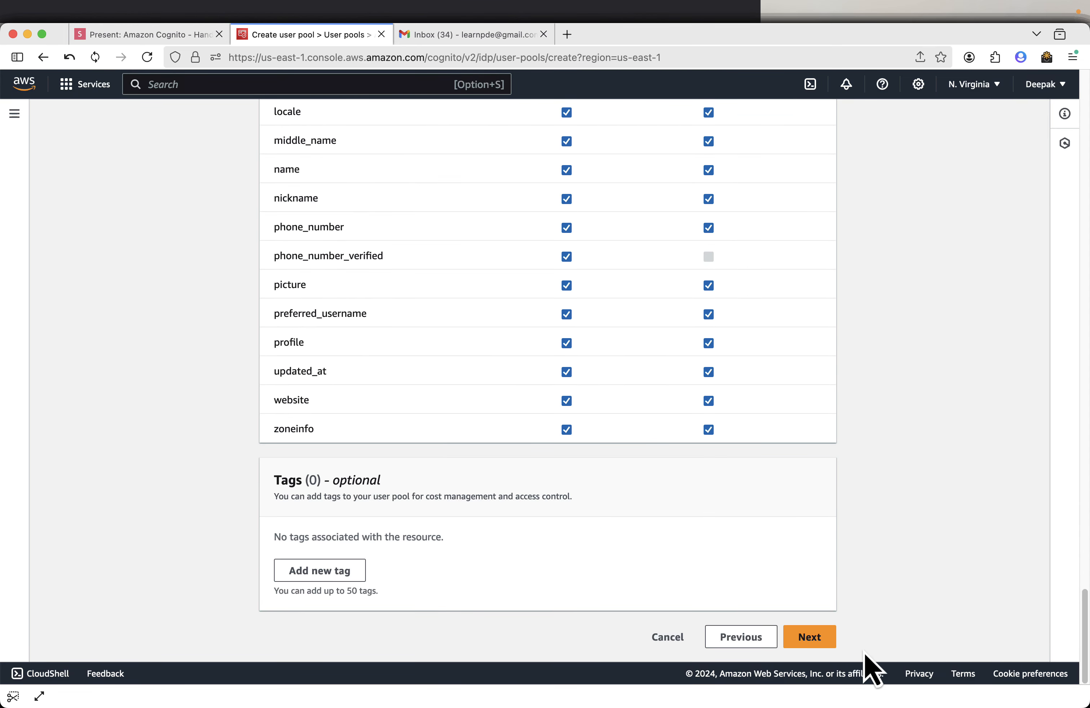
left_click(823, 642)
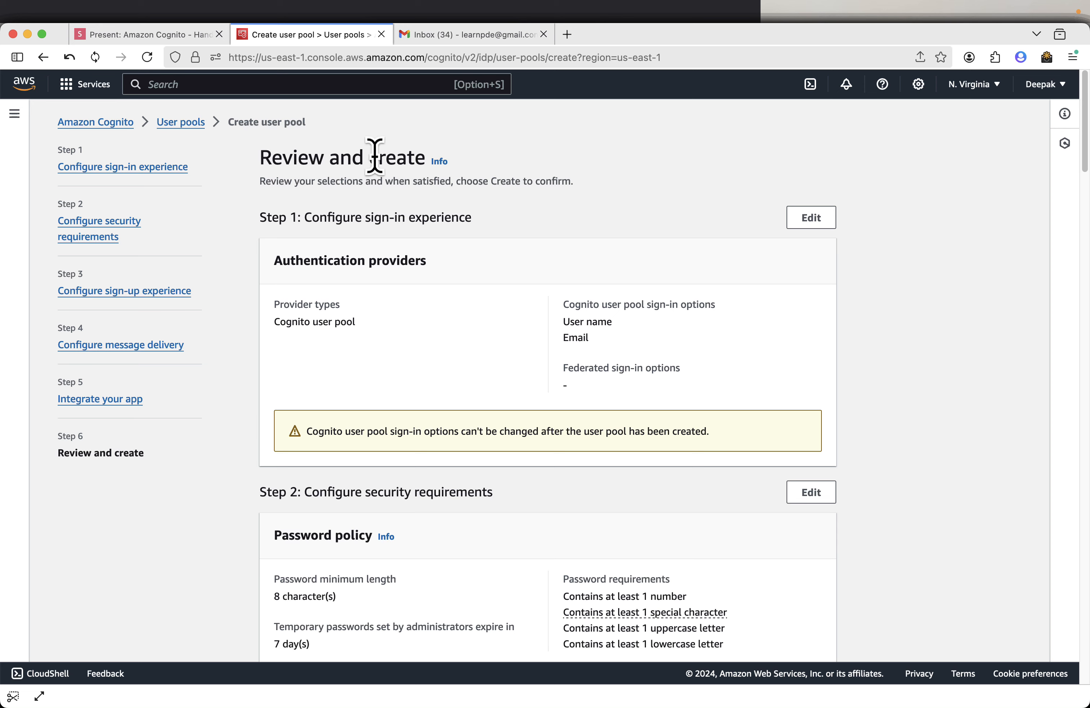
Step: Review the configured settings through to the Tags section and create the user pool
scroll(493, 336, "down", 20)
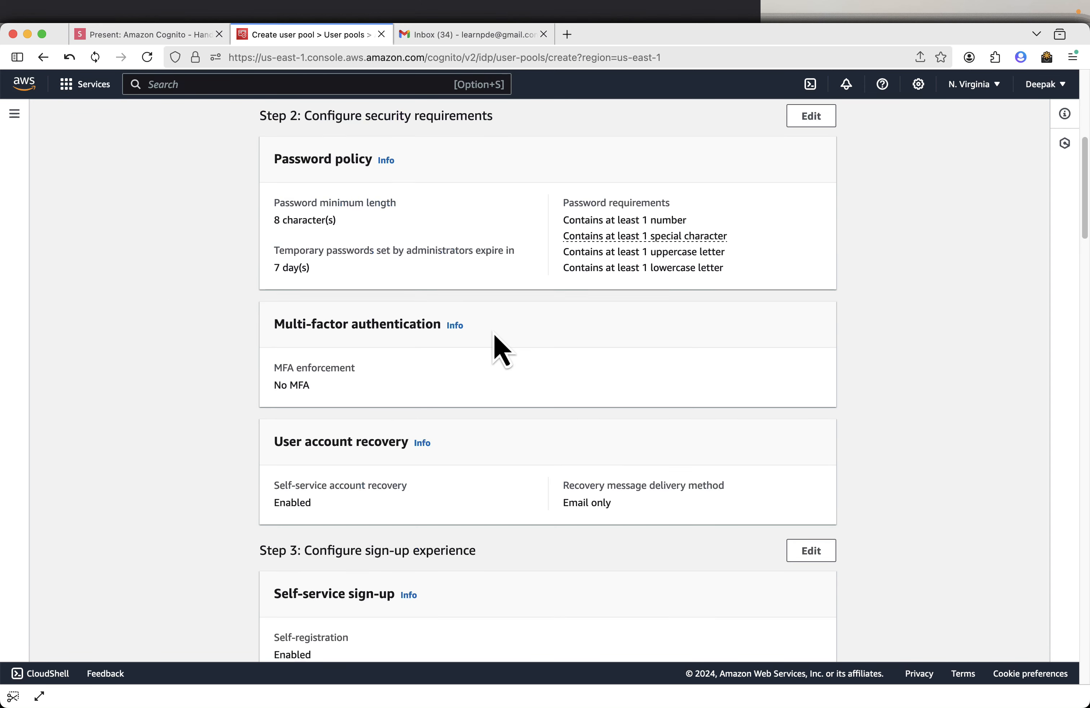
scroll(501, 350, "down", 15)
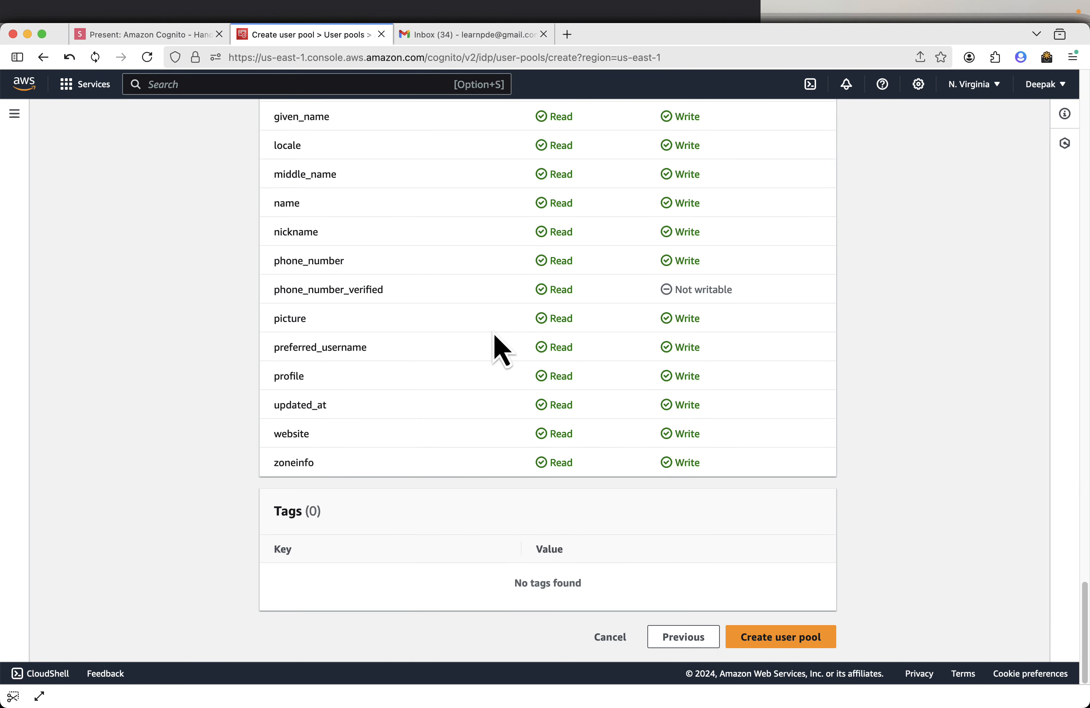
left_click(810, 641)
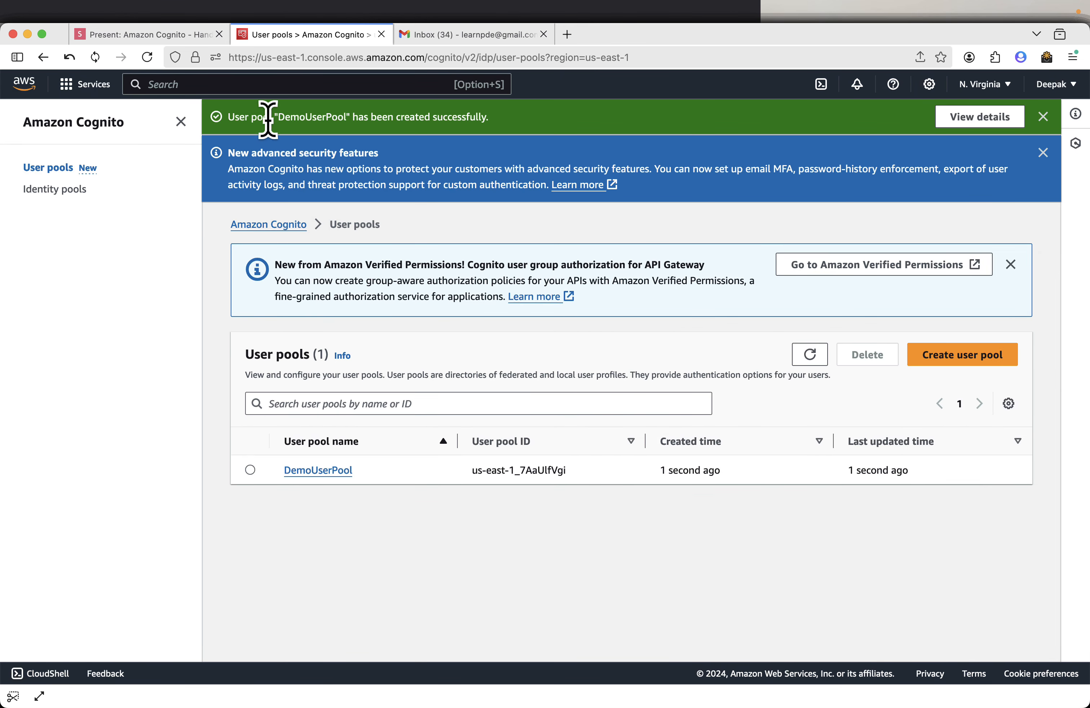
Step: Go through the tutorial slides from the review screens to the App integration slide to check what follows user pool creation
left_click(137, 35)
key("Right")
key("Right")
key("Right")
key("Right")
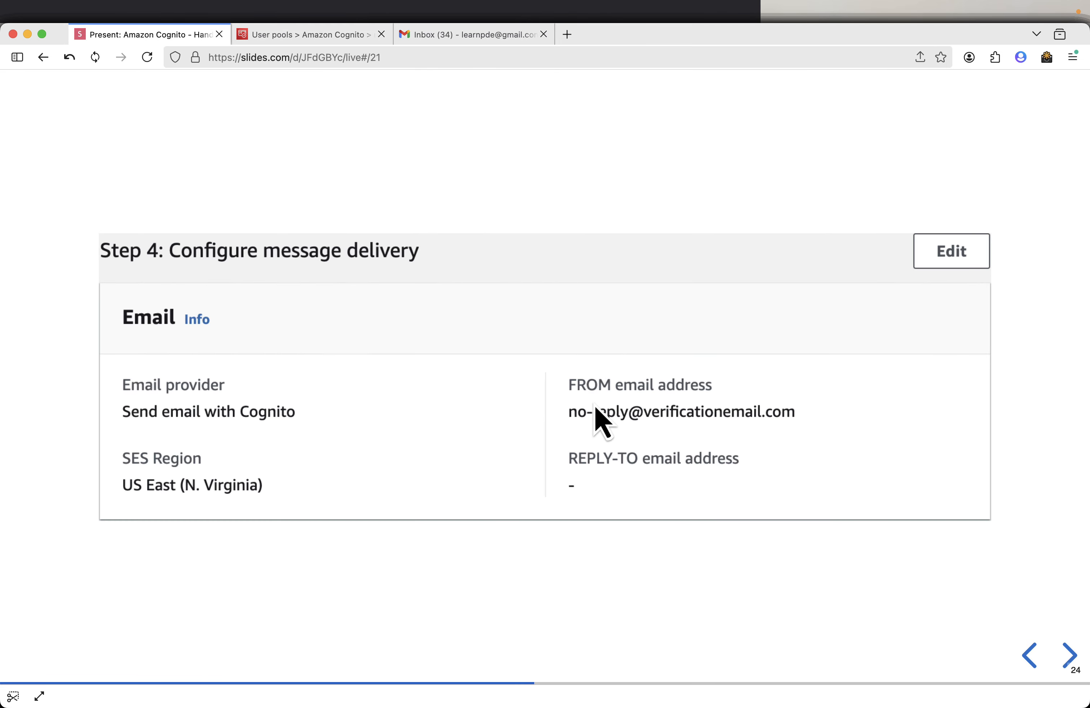
key("Right")
key("Right")
key("Right")
key("Right")
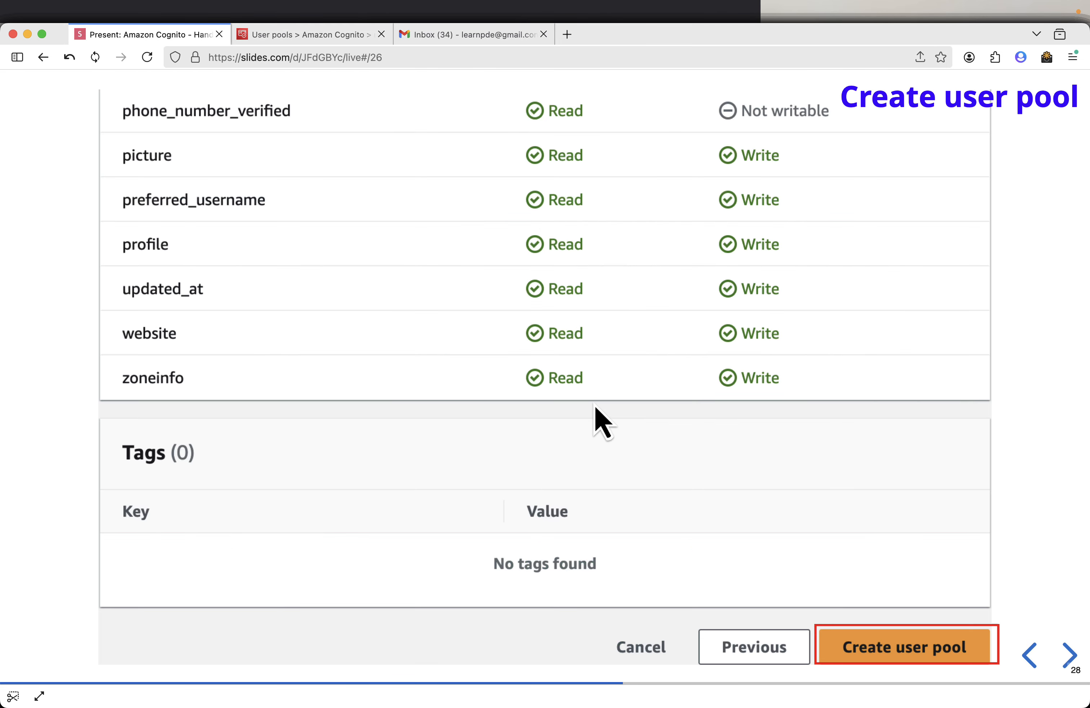
key("Right")
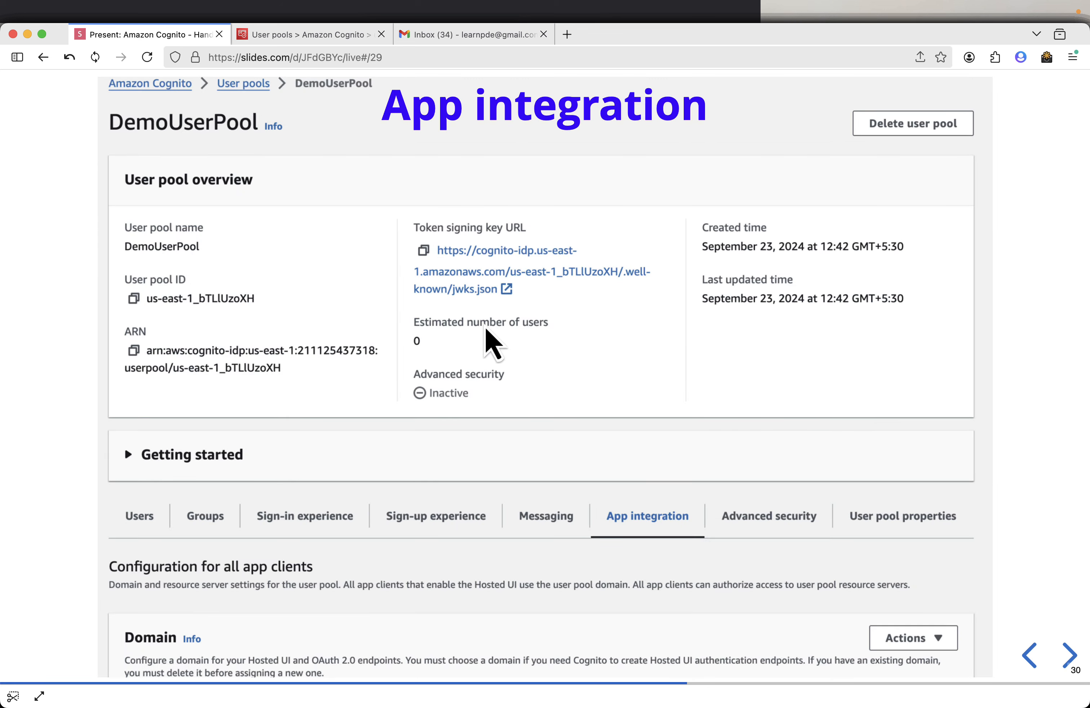
Step: Open DemoUserPool's App integration settings in the Cognito console and examine its domain, resource servers, Hosted UI customization and app client list
left_click(304, 34)
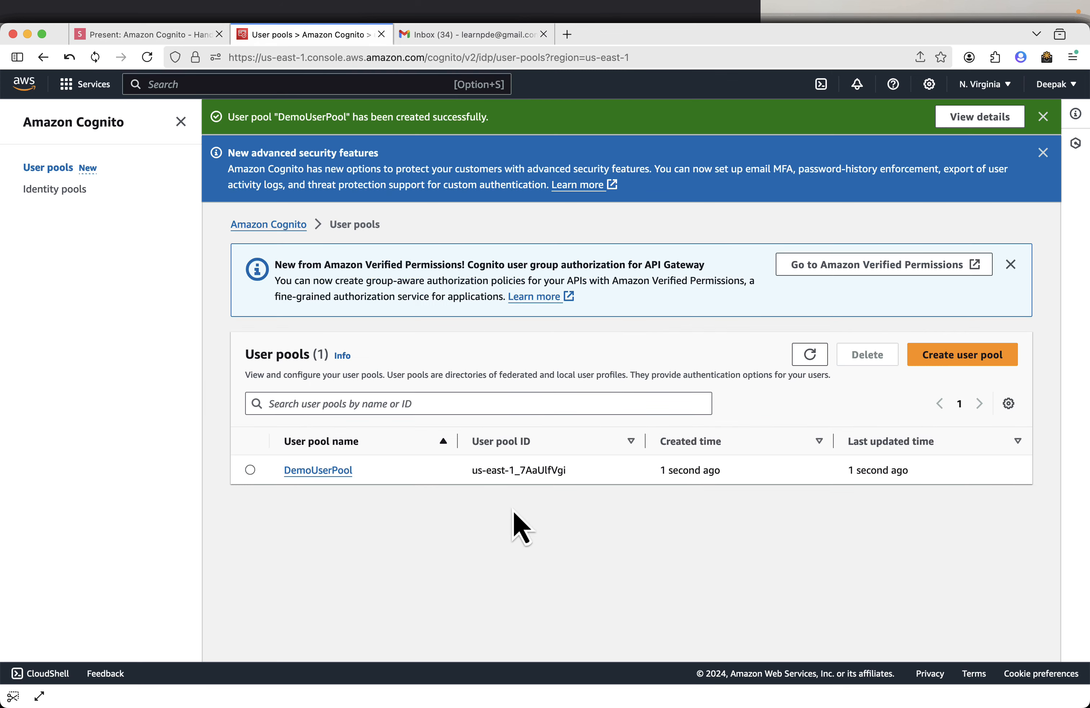
left_click(326, 471)
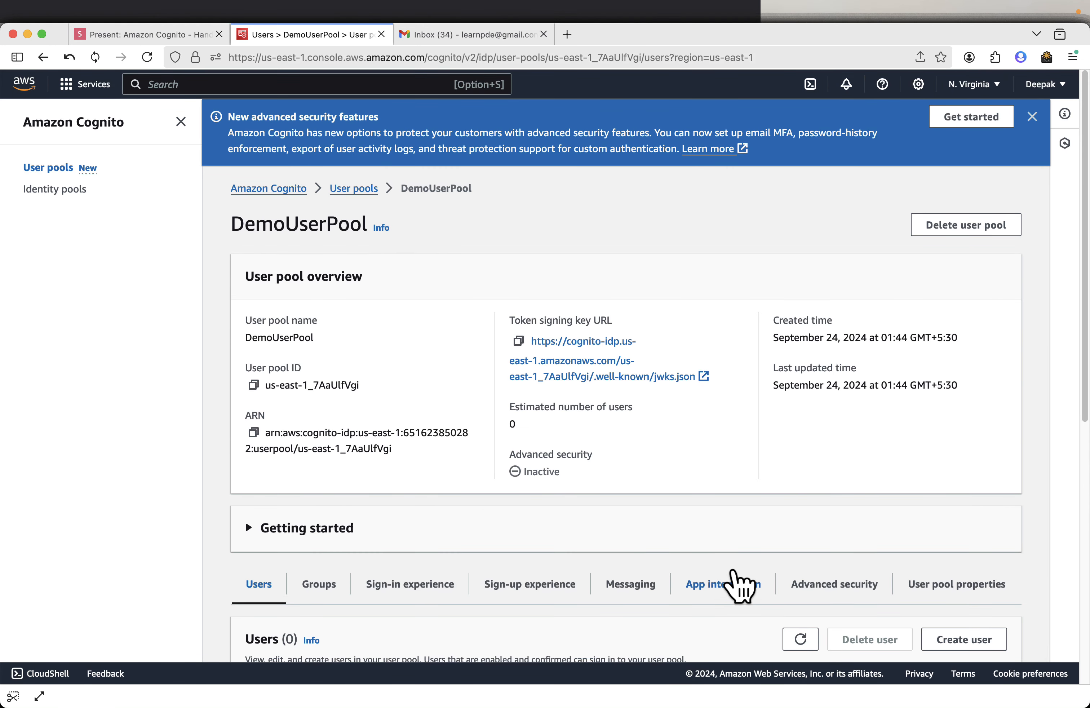
left_click(731, 585)
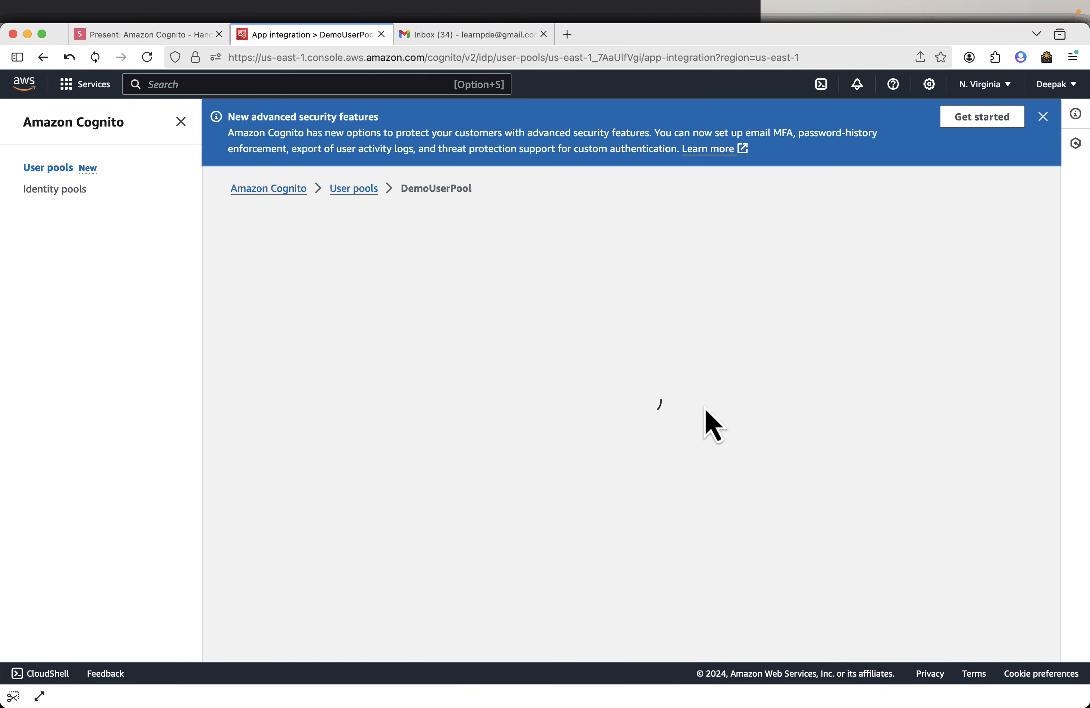
scroll(706, 419, "down", 2)
scroll(712, 425, "down", 7)
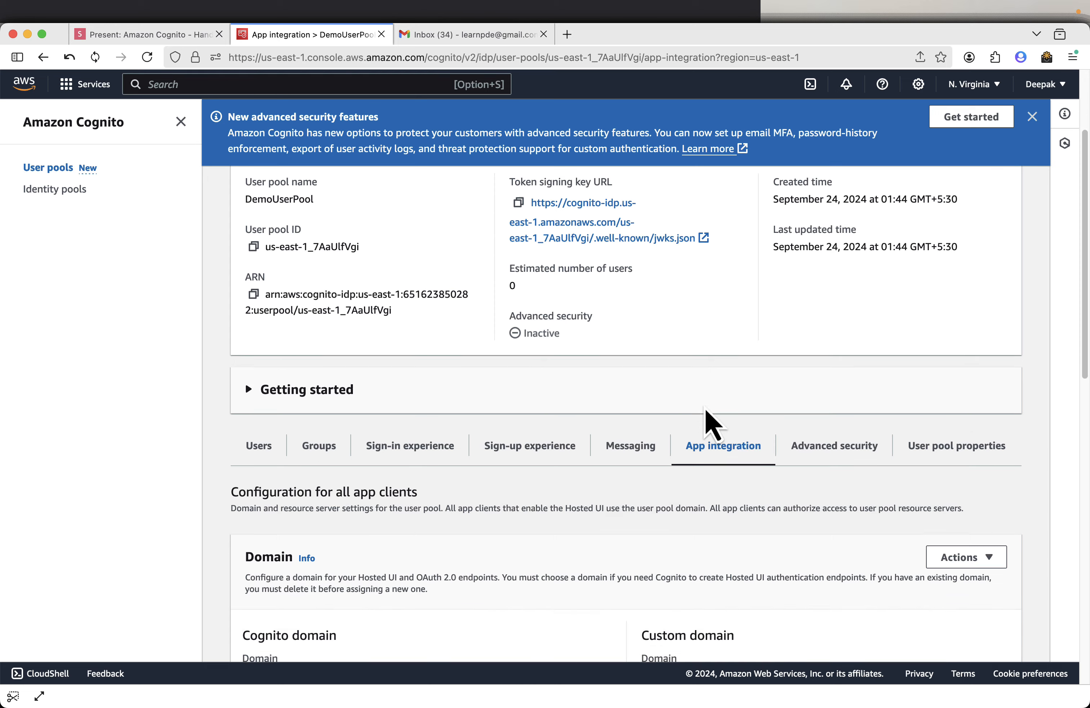
scroll(712, 425, "down", 6)
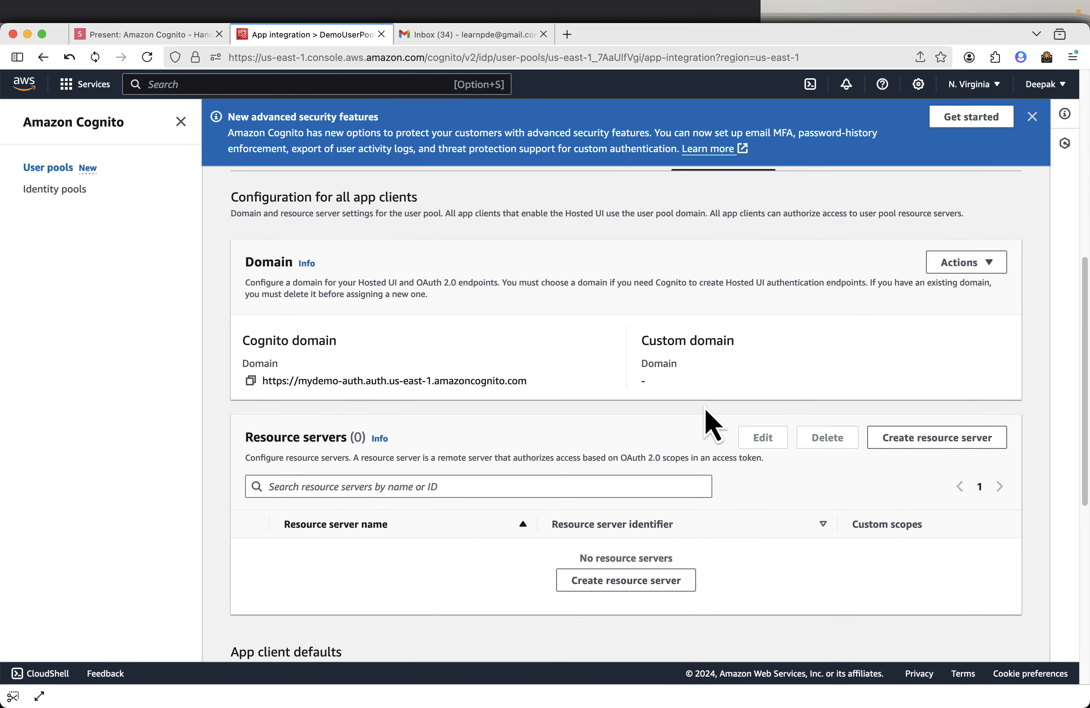
scroll(705, 410, "down", 2)
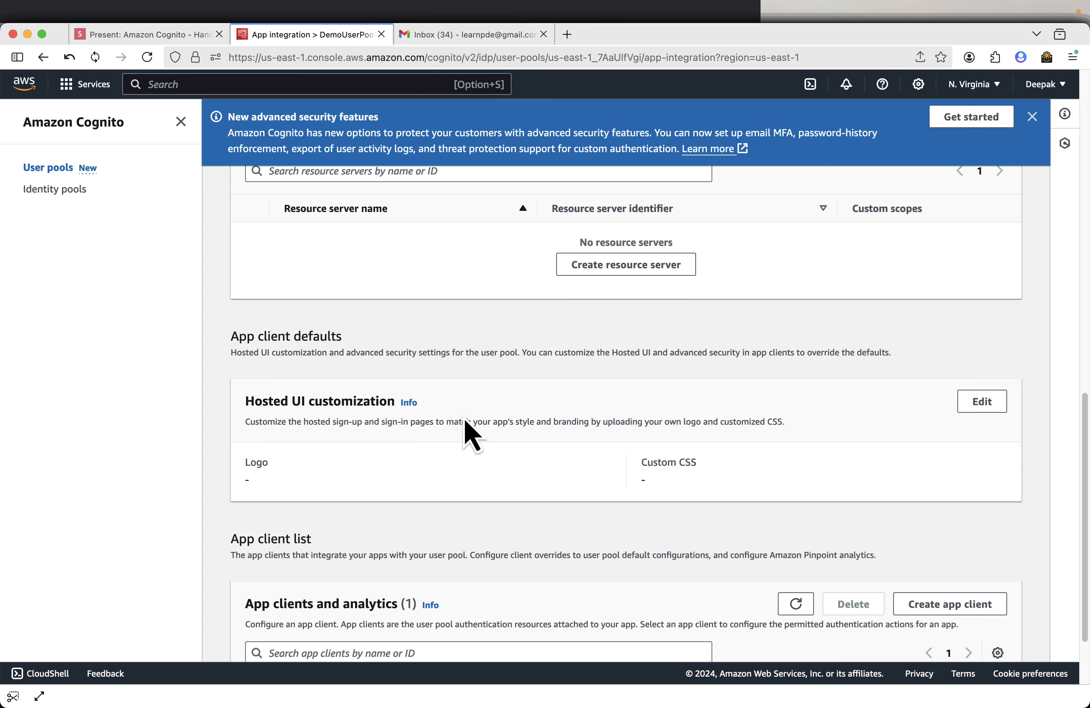
scroll(477, 416, "down", 2)
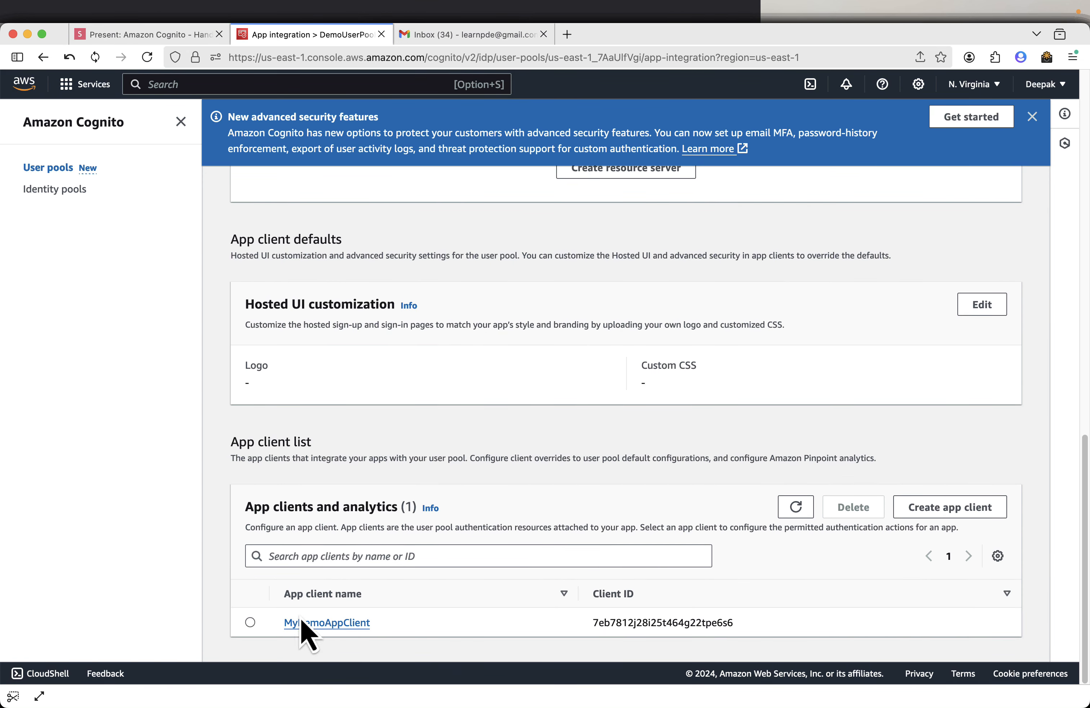
Step: Open the app client MyDemoAppClient, check its details and open its Hosted UI configuration for editing
left_click(327, 623)
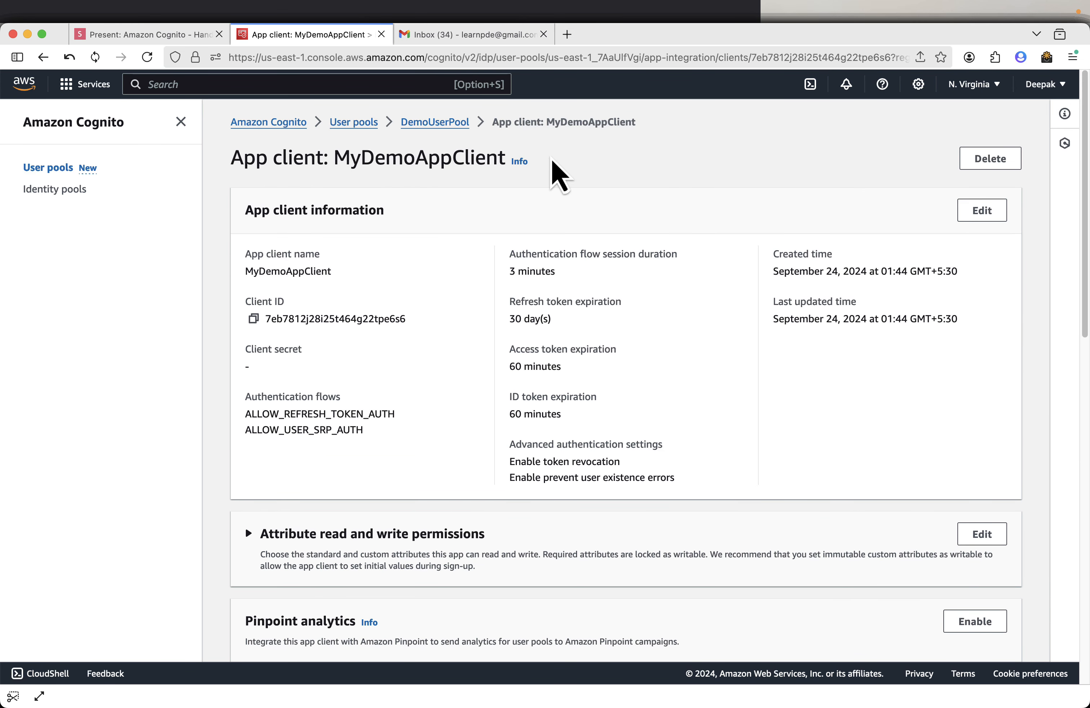
scroll(595, 318, "down", 6)
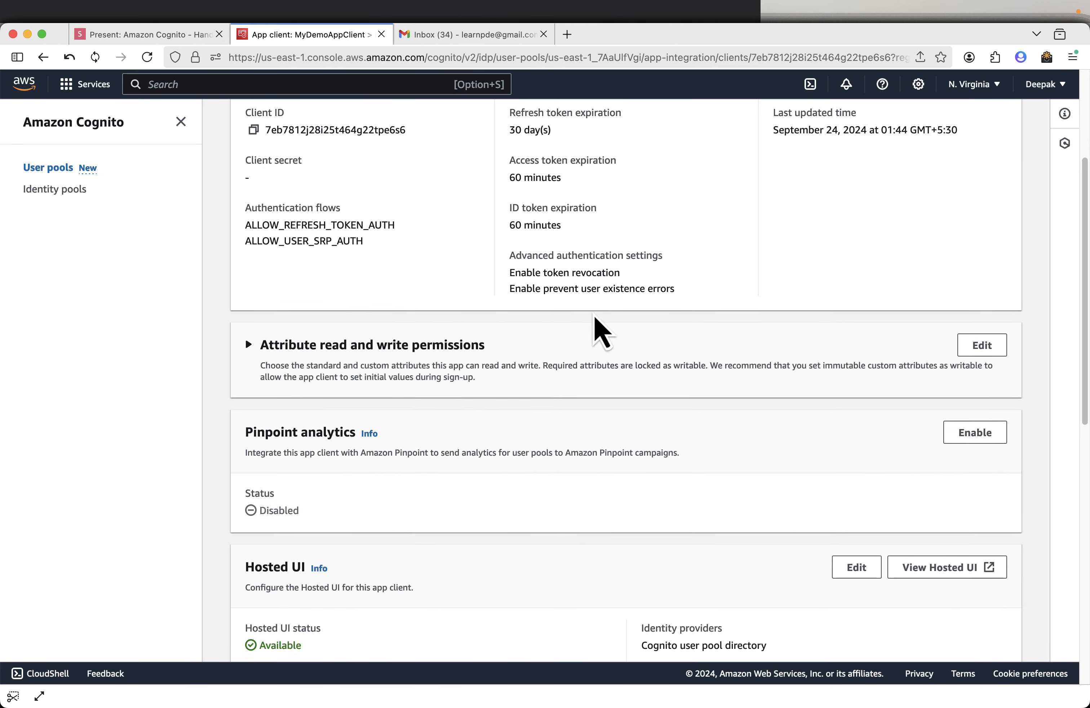
scroll(505, 556, "down", 3)
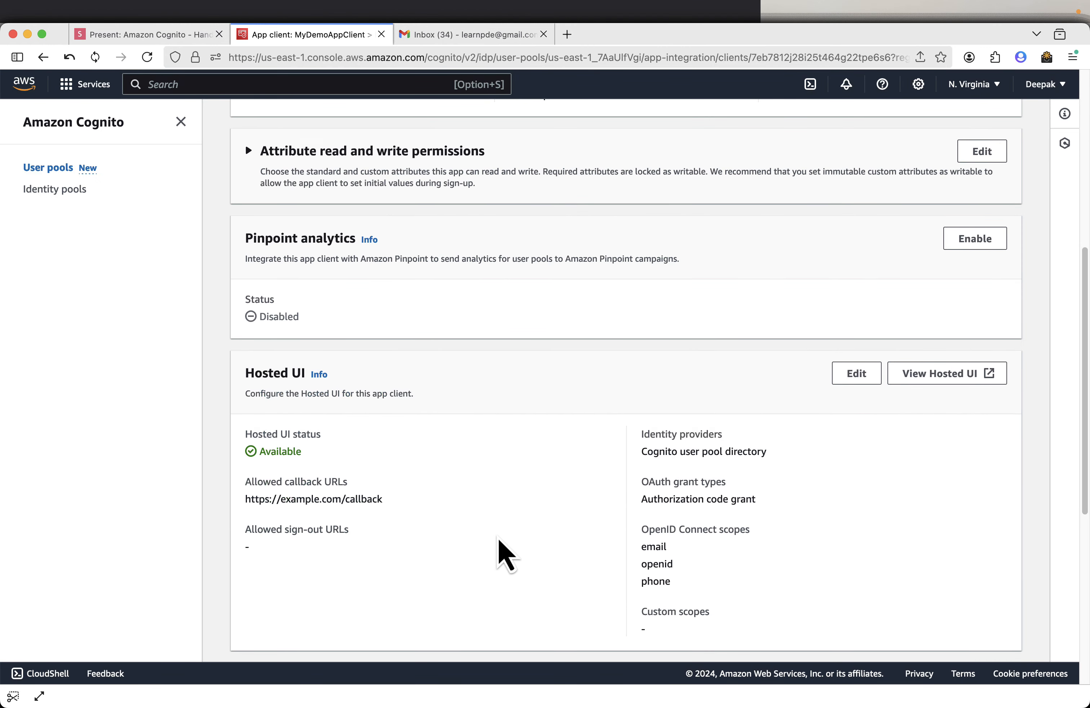
left_click(857, 336)
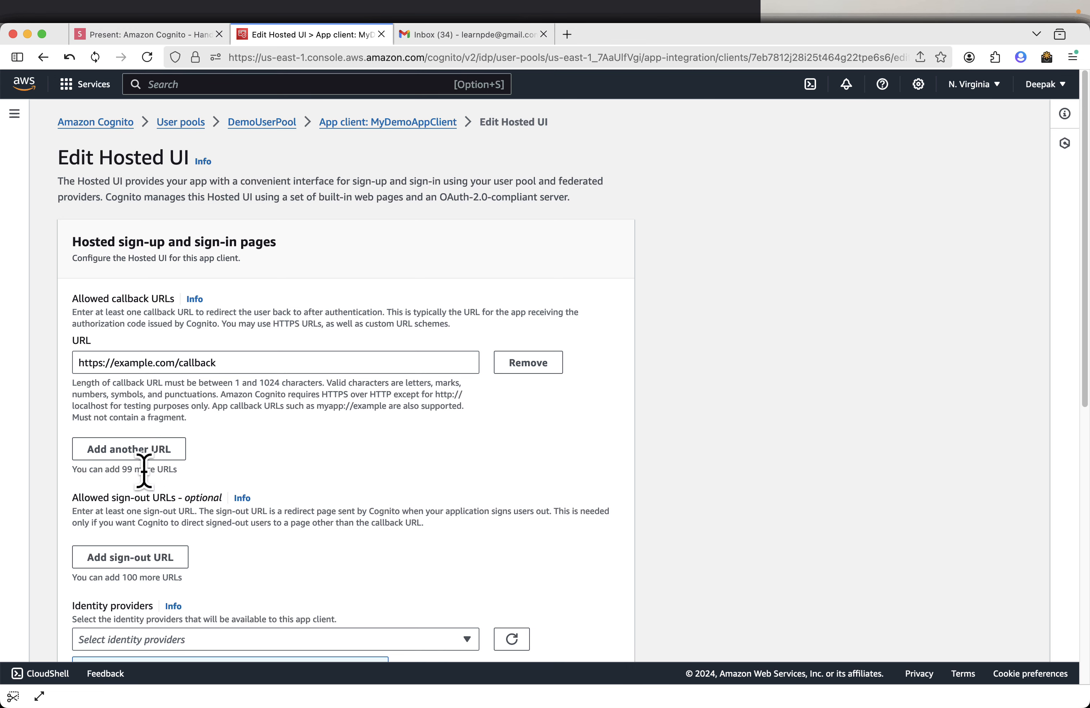
scroll(340, 499, "down", 1)
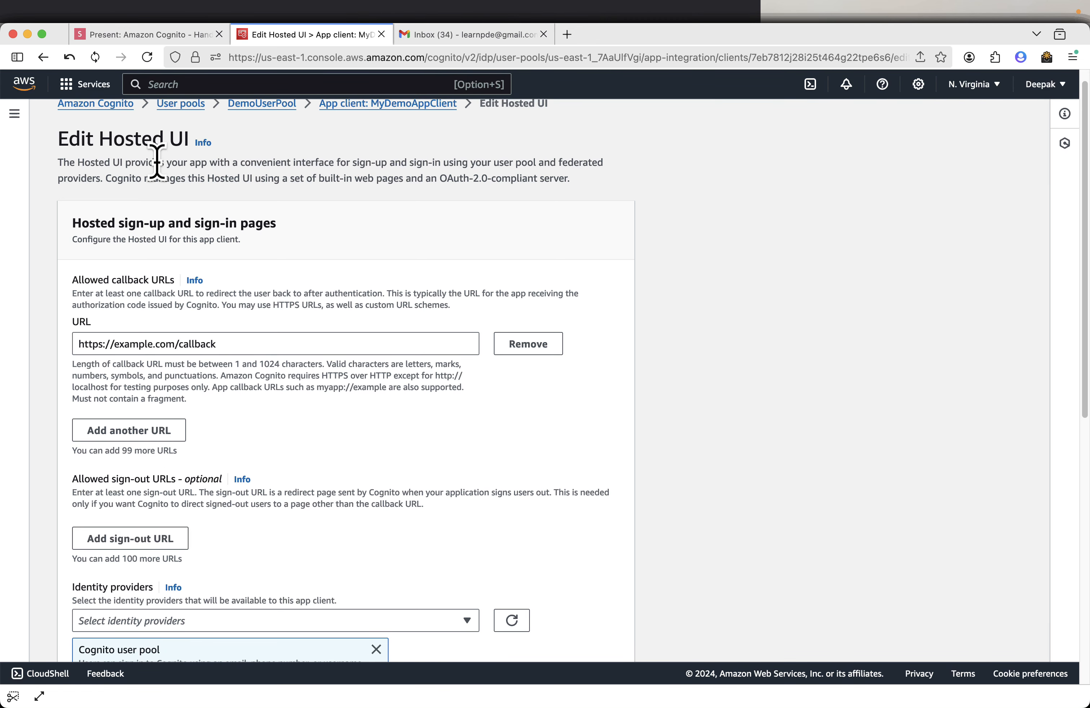
left_click(146, 35)
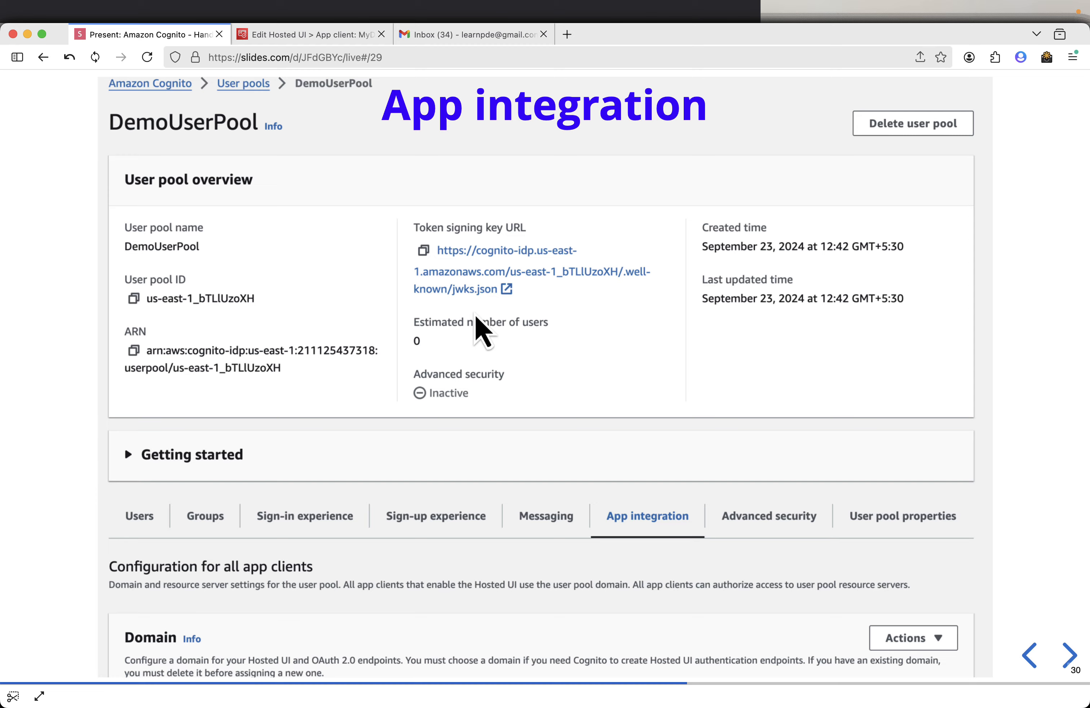
key("Right")
key("Right")
key("Right")
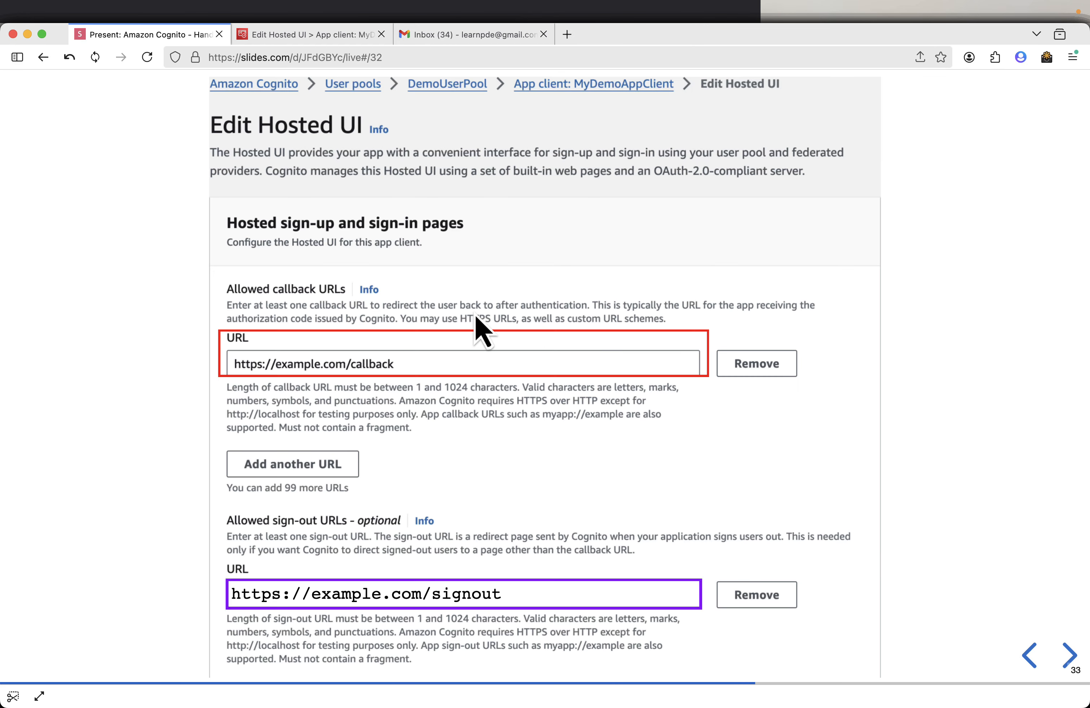
mouse_move(625, 598)
left_click(316, 34)
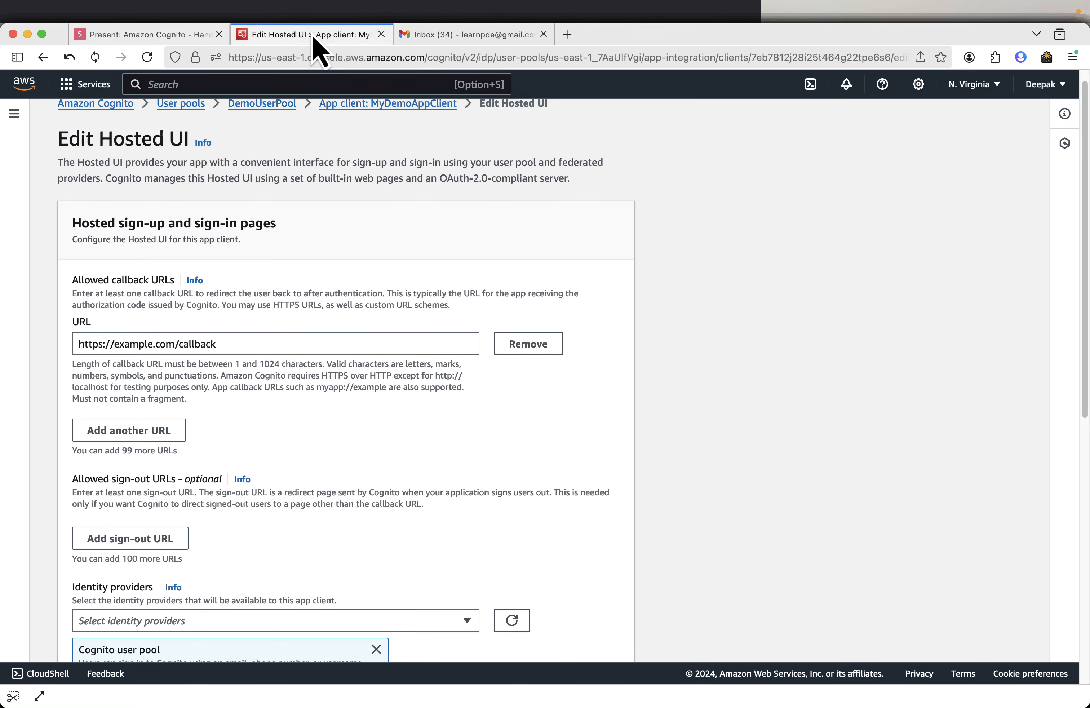
left_click(131, 540)
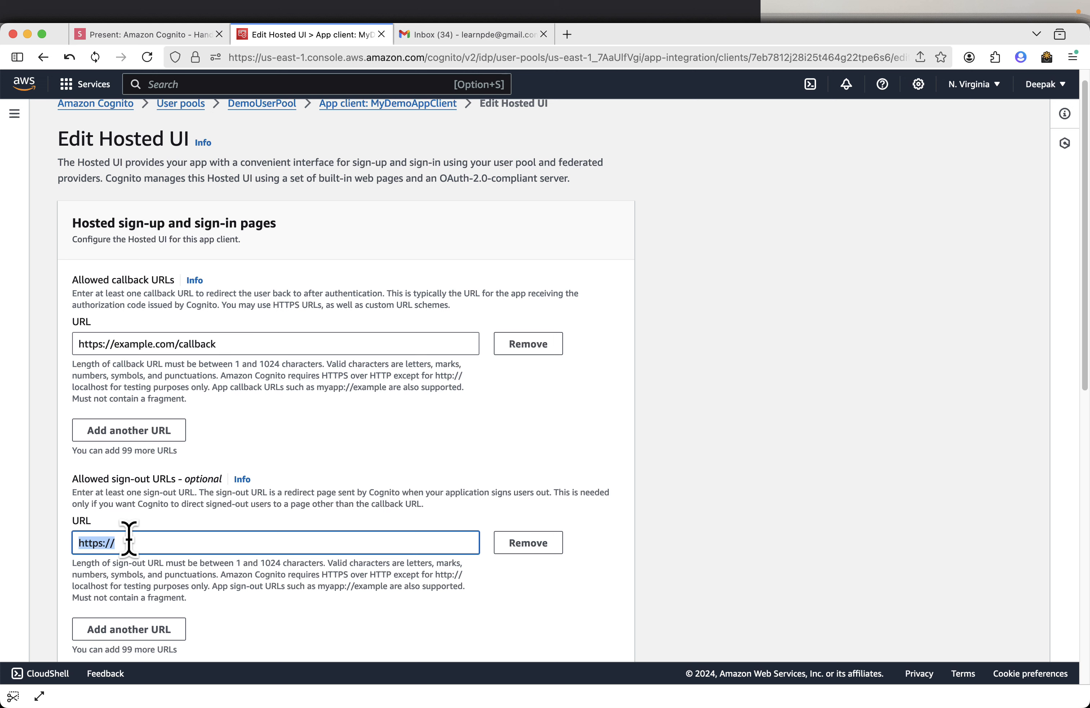
key("super+v")
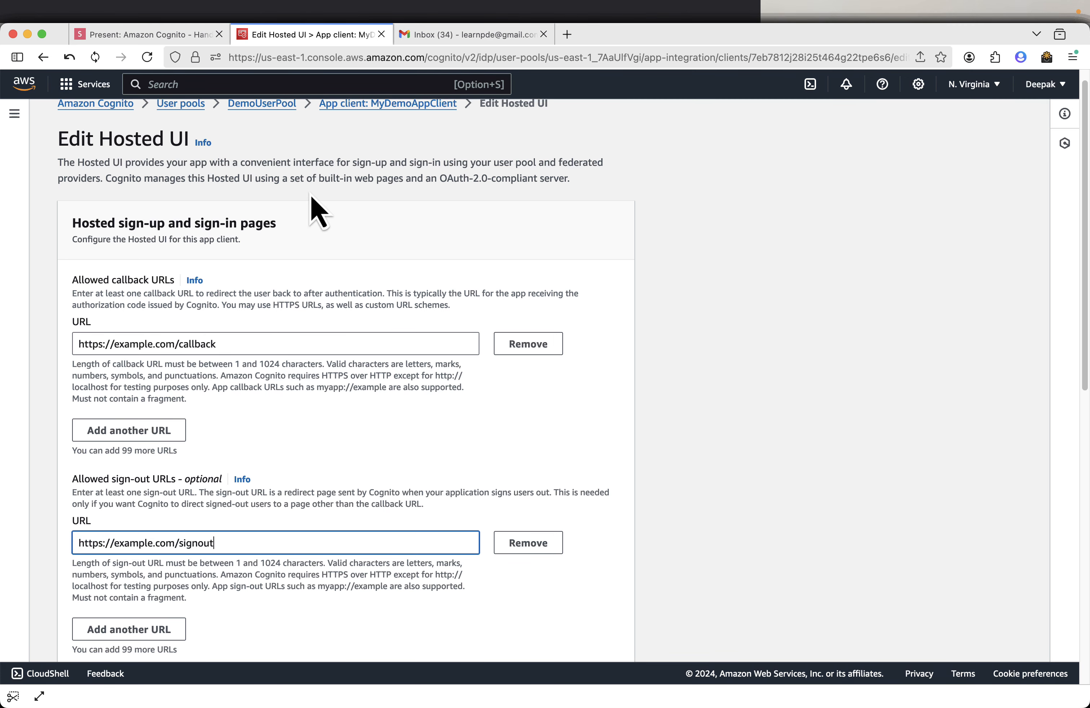
Step: Keep Cognito user pool as the identity provider and add Implicit grant to the OAuth 2.0 grant types
scroll(311, 195, "up", 1)
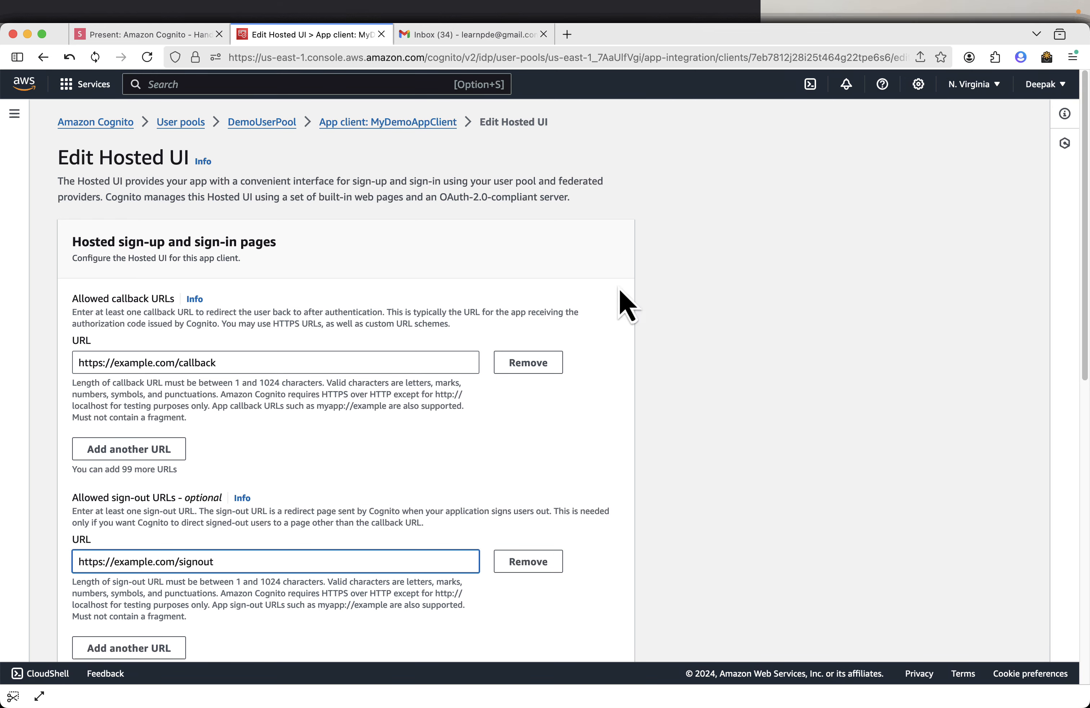
scroll(523, 470, "down", 1)
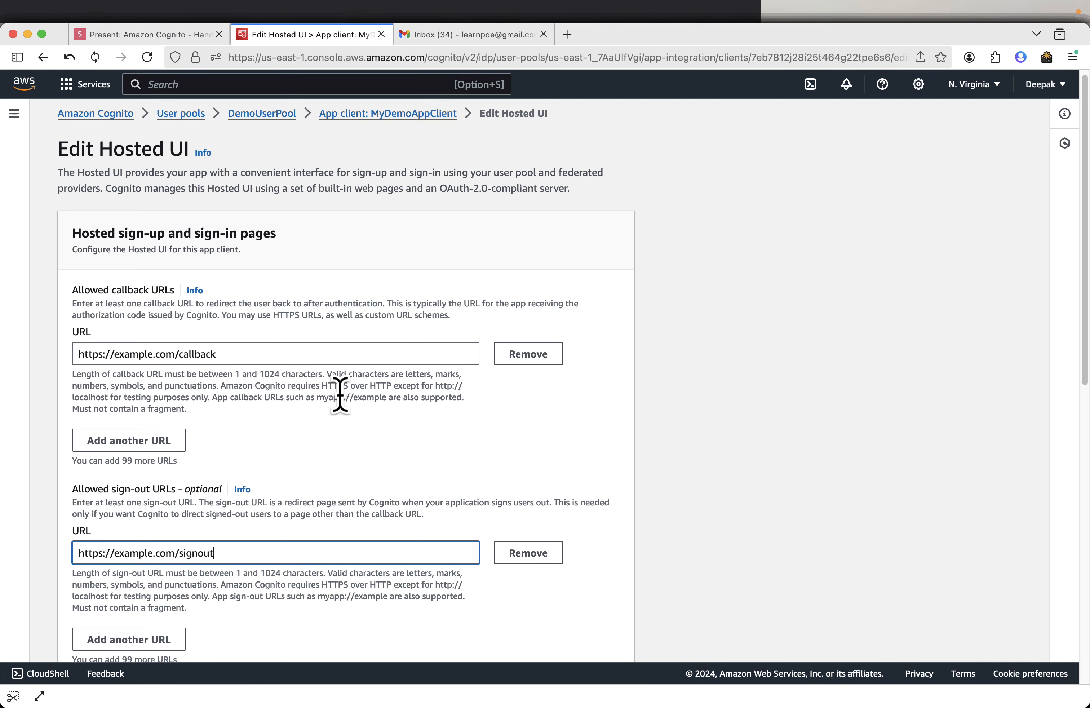
scroll(353, 421, "down", 5)
scroll(348, 411, "down", 4)
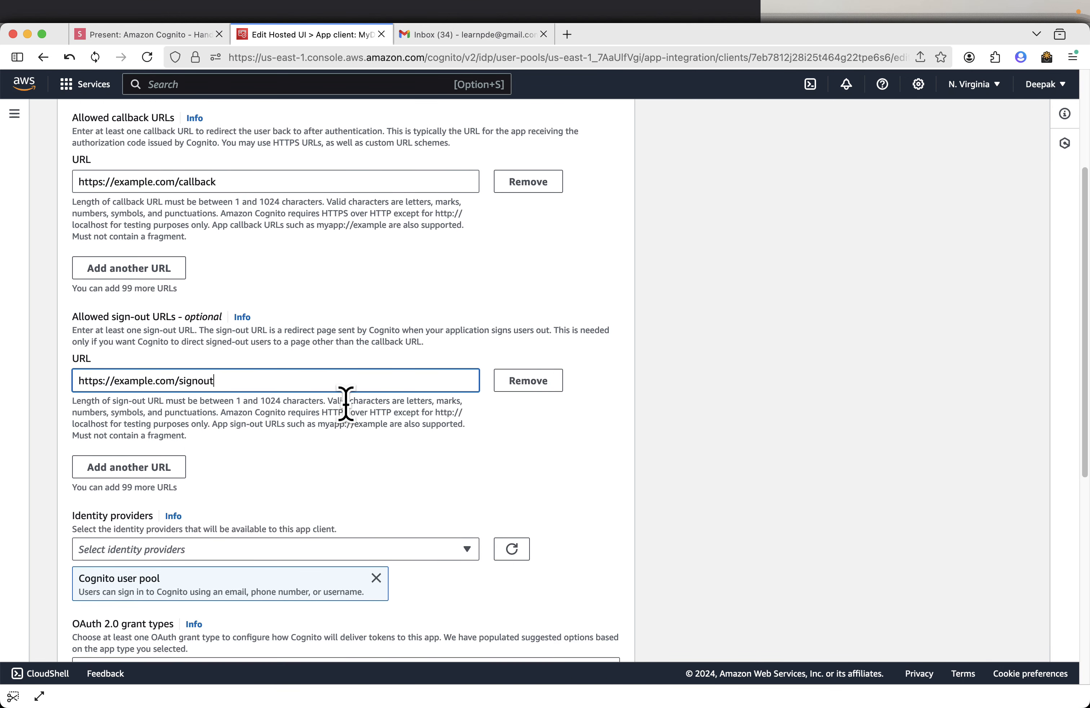
scroll(348, 410, "down", 1)
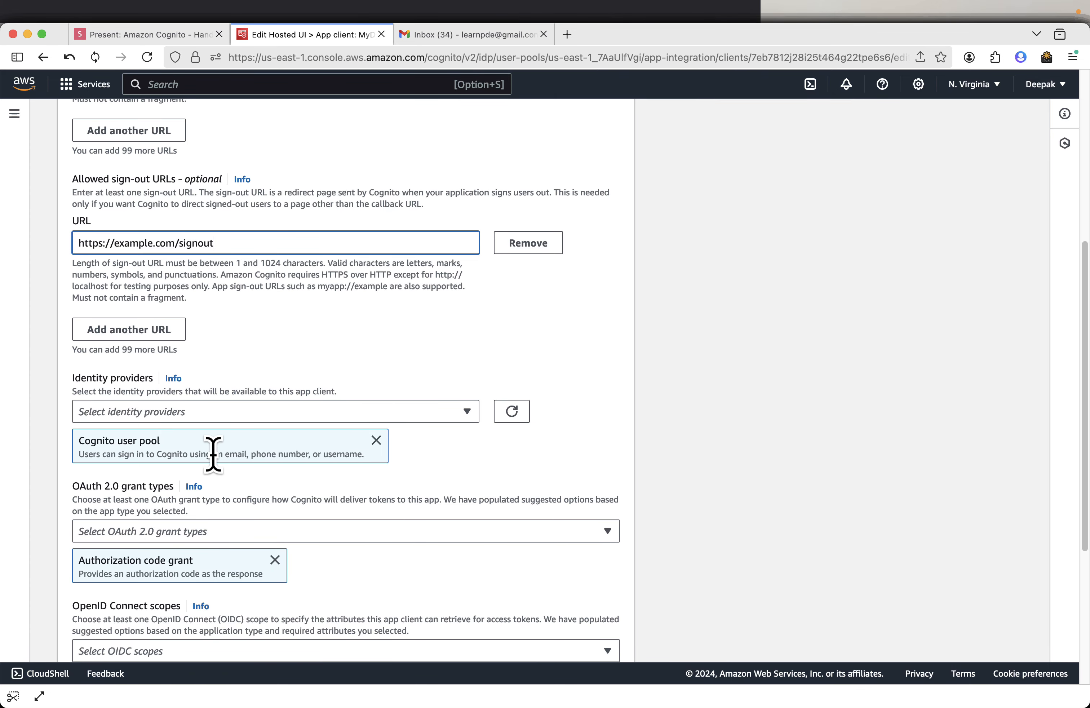
scroll(213, 455, "down", 4)
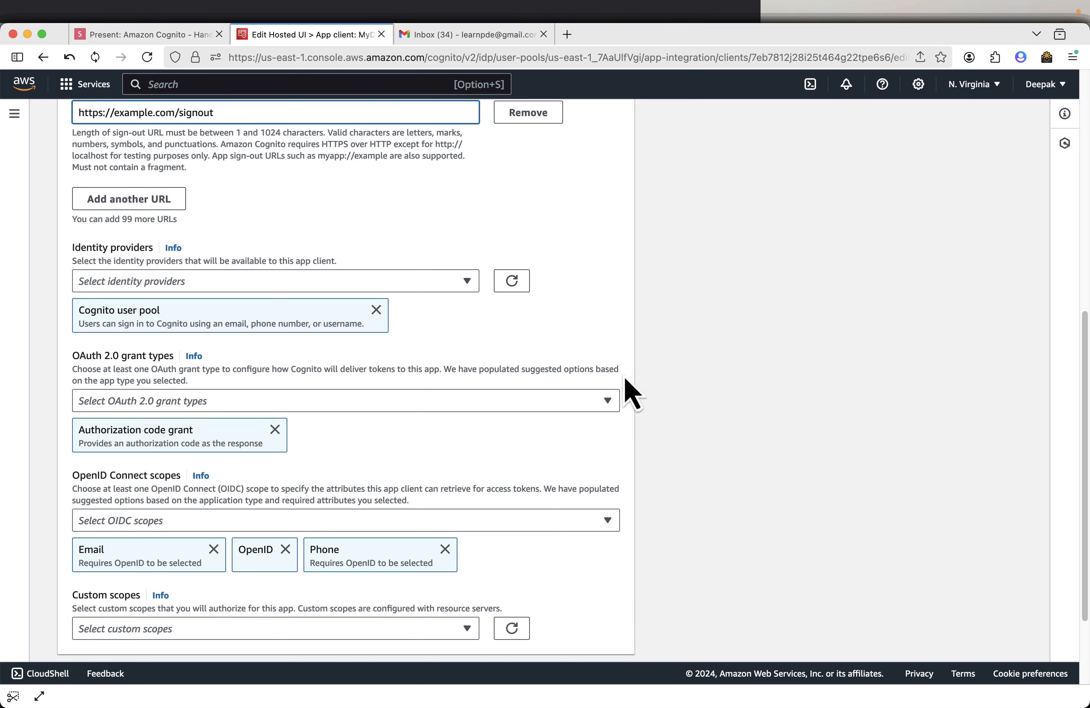
left_click(428, 400)
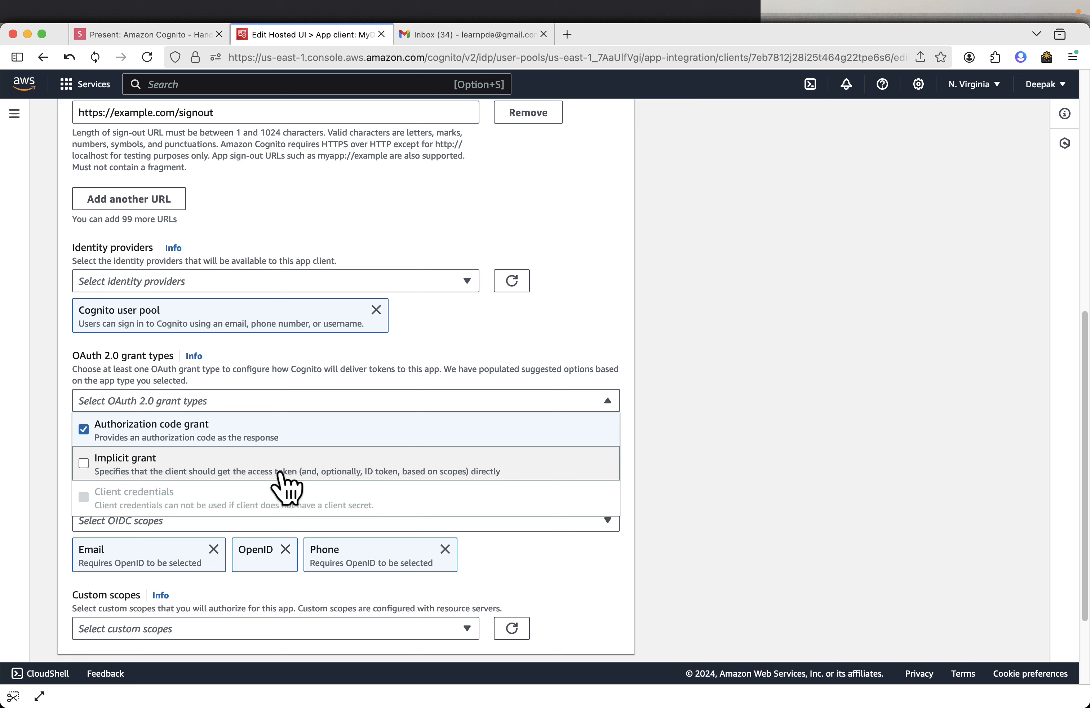
left_click(219, 471)
left_click(793, 487)
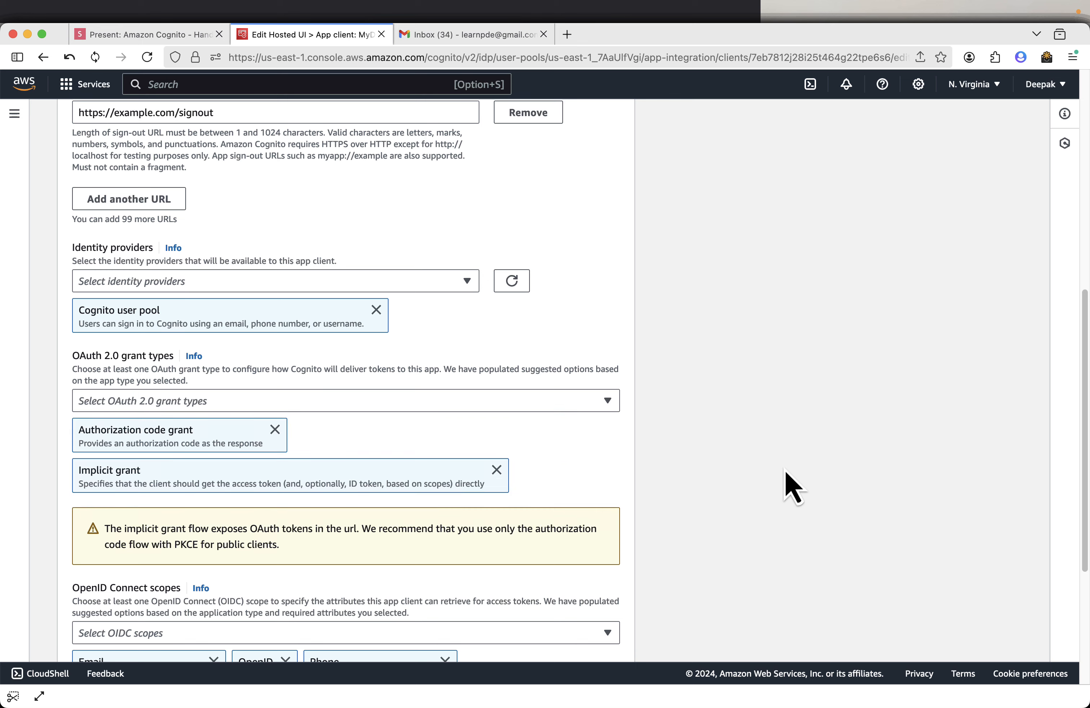
Step: Compare the OAuth 2.0 grant types and OpenID Connect scopes with the slides, and return to the end of the Hosted UI form
scroll(792, 488, "down", 5)
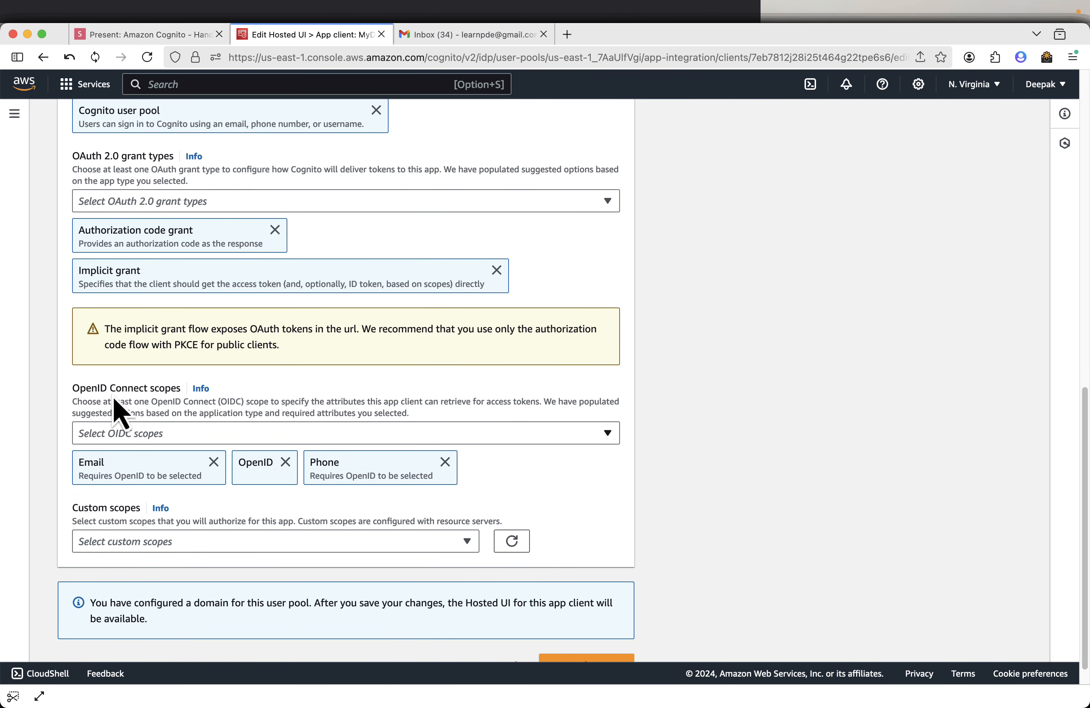
left_click(160, 38)
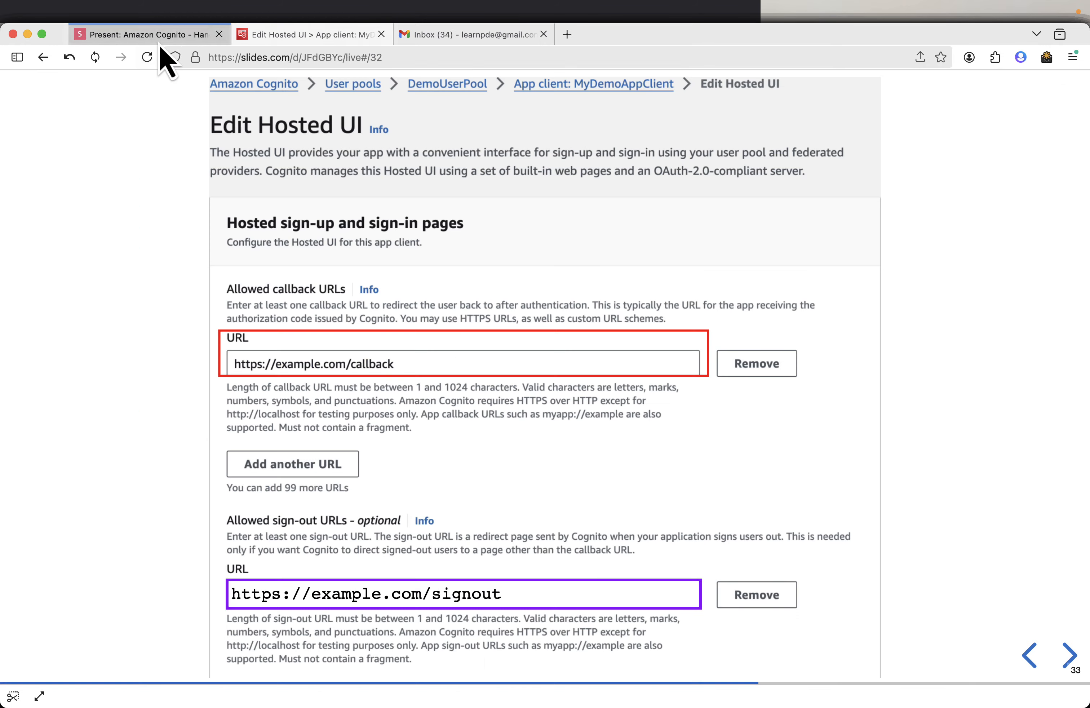
key("Right")
key("Right")
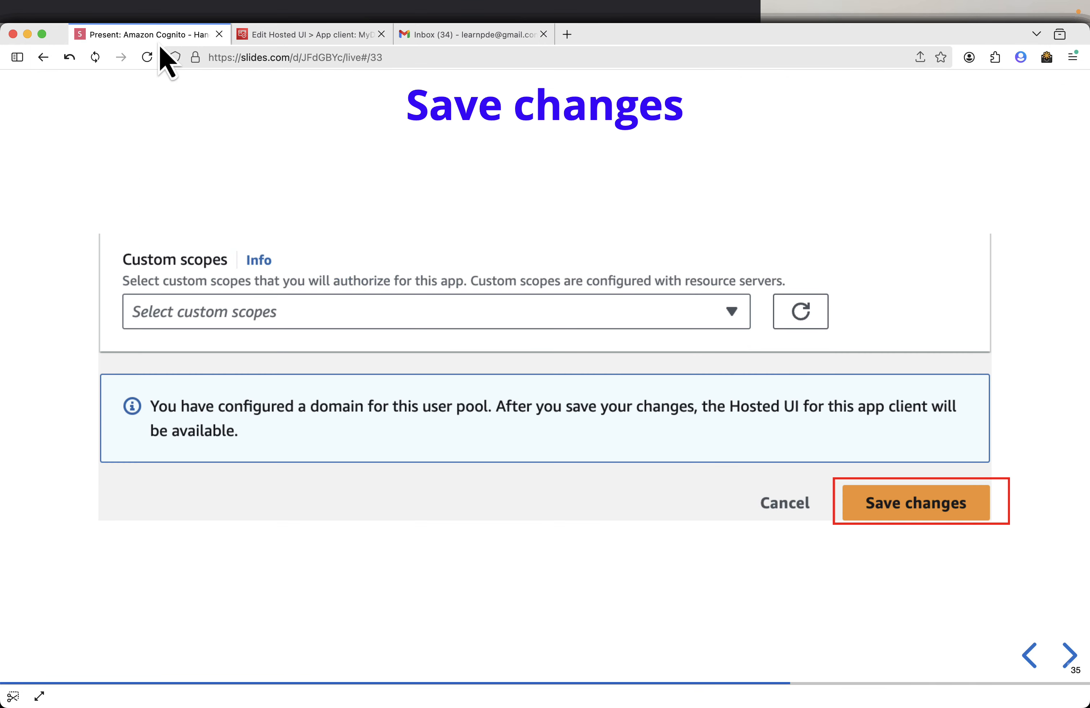
key("Left")
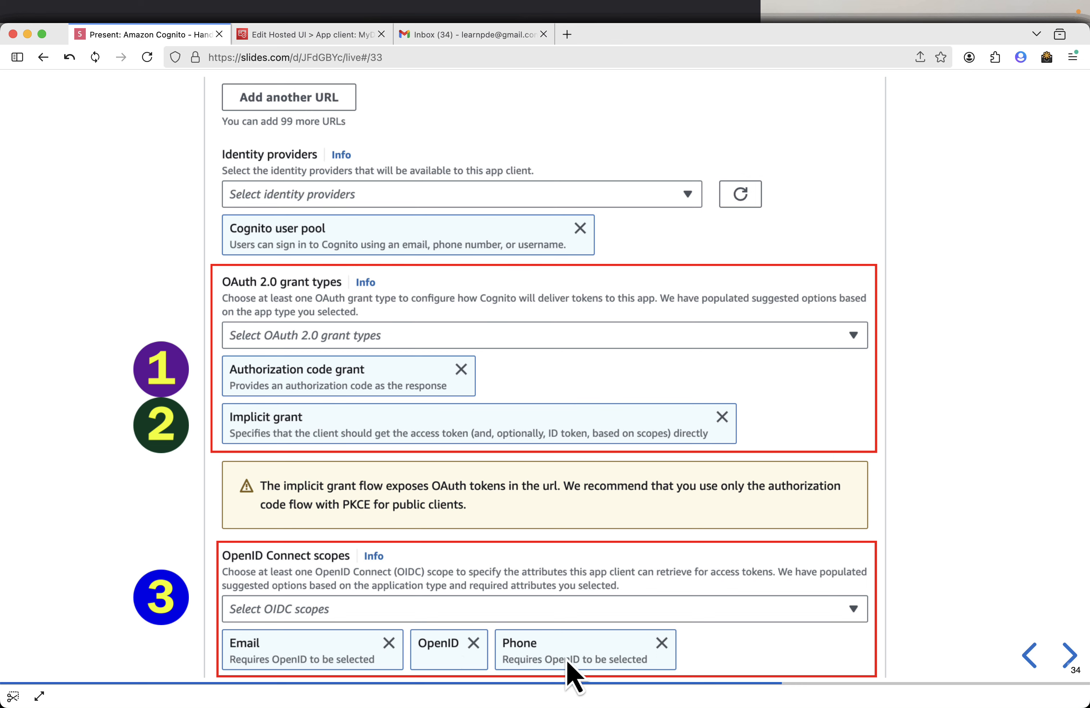
left_click(267, 35)
scroll(598, 483, "down", 1)
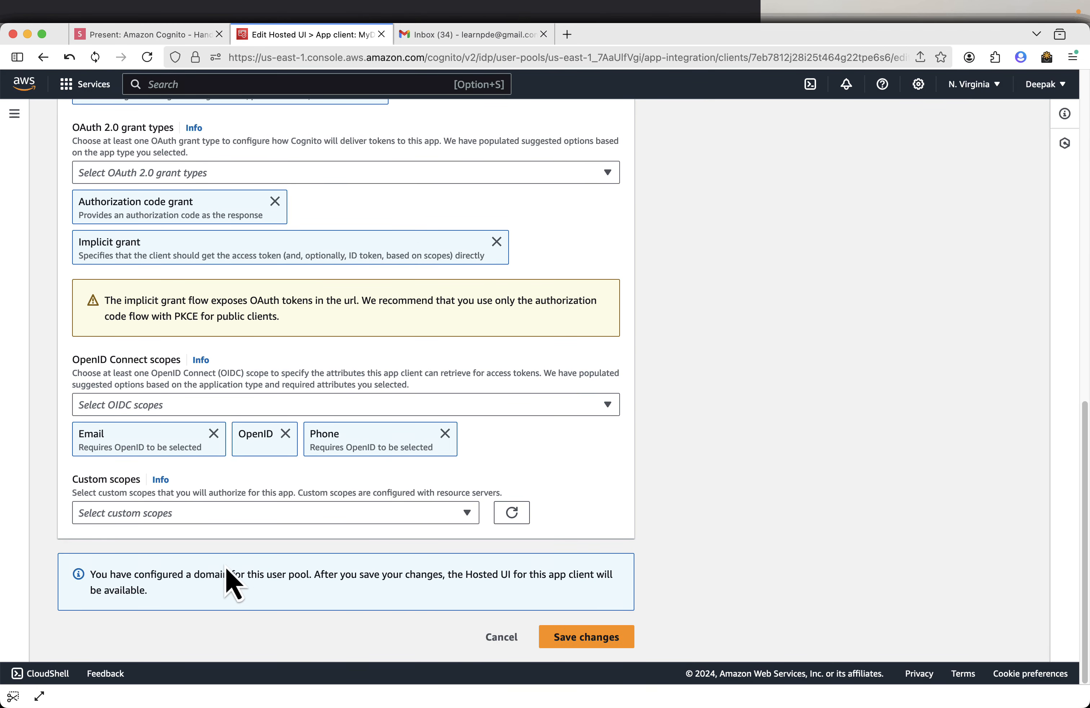
Step: Save the Hosted UI changes to MyDemoAppClient and advance the slides to the Users slide
left_click(585, 639)
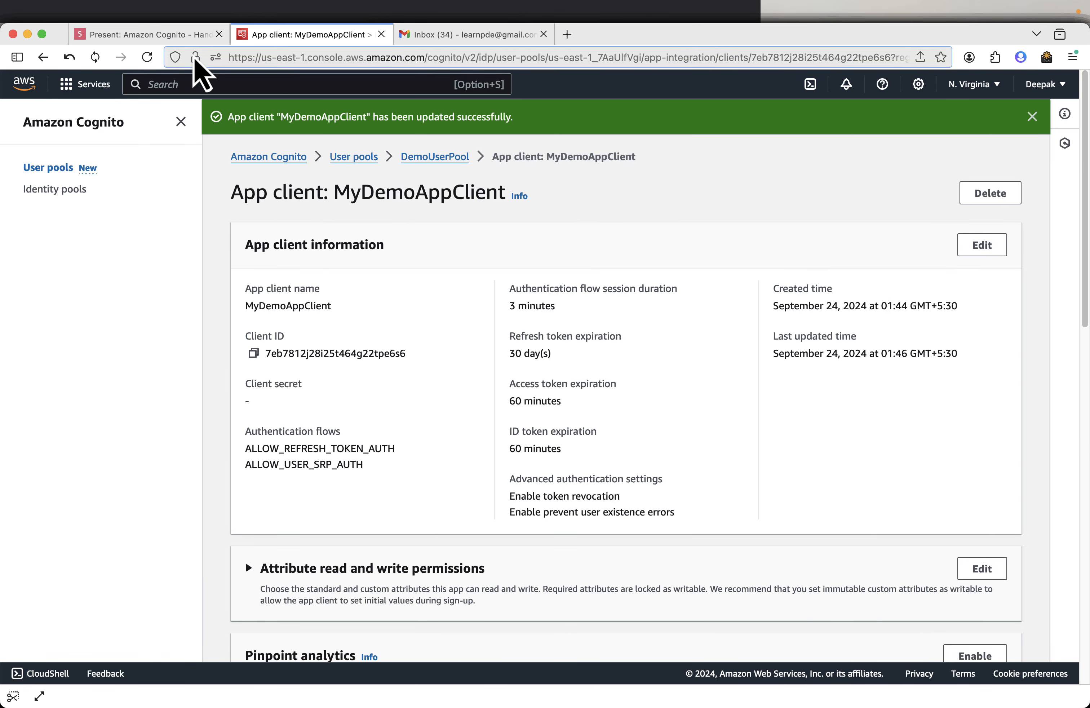
left_click(209, 34)
key("Right")
key("Right")
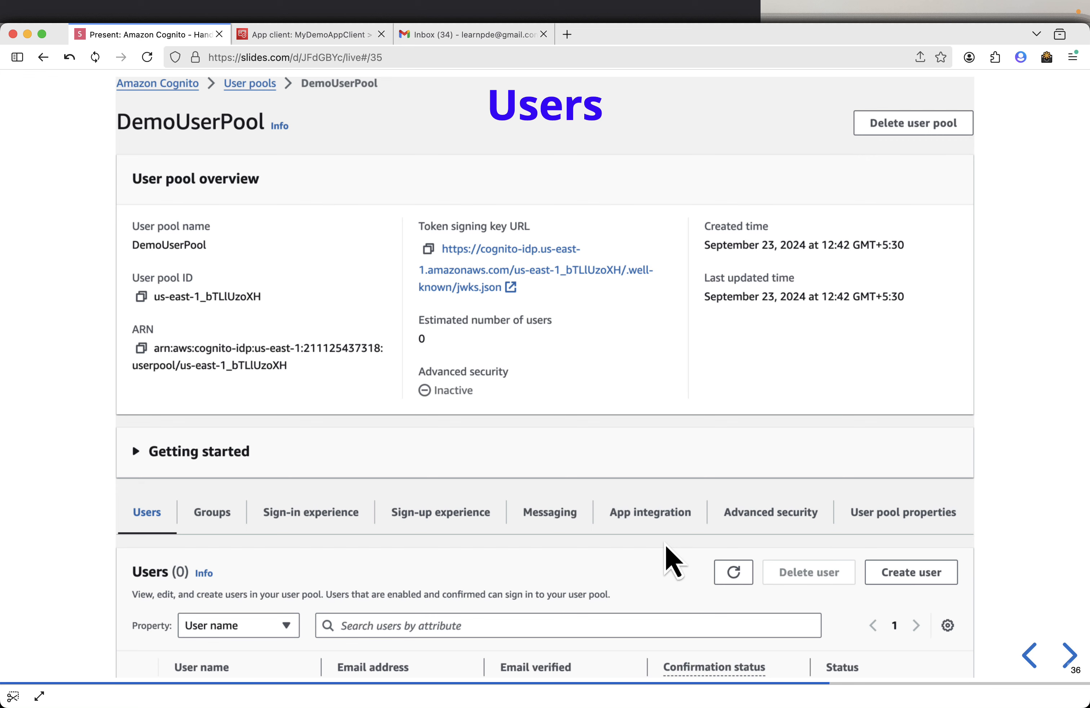
Step: Return from the app client to the DemoUserPool overview and show its users
left_click(290, 35)
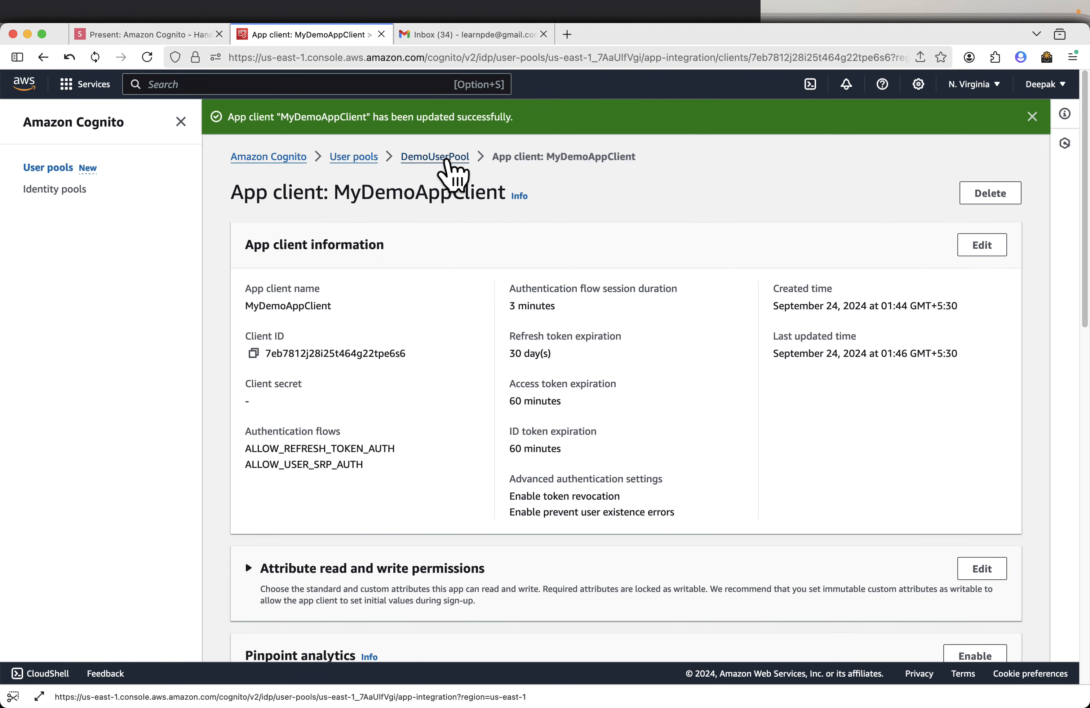
scroll(489, 292, "down", 2)
scroll(494, 305, "up", 2)
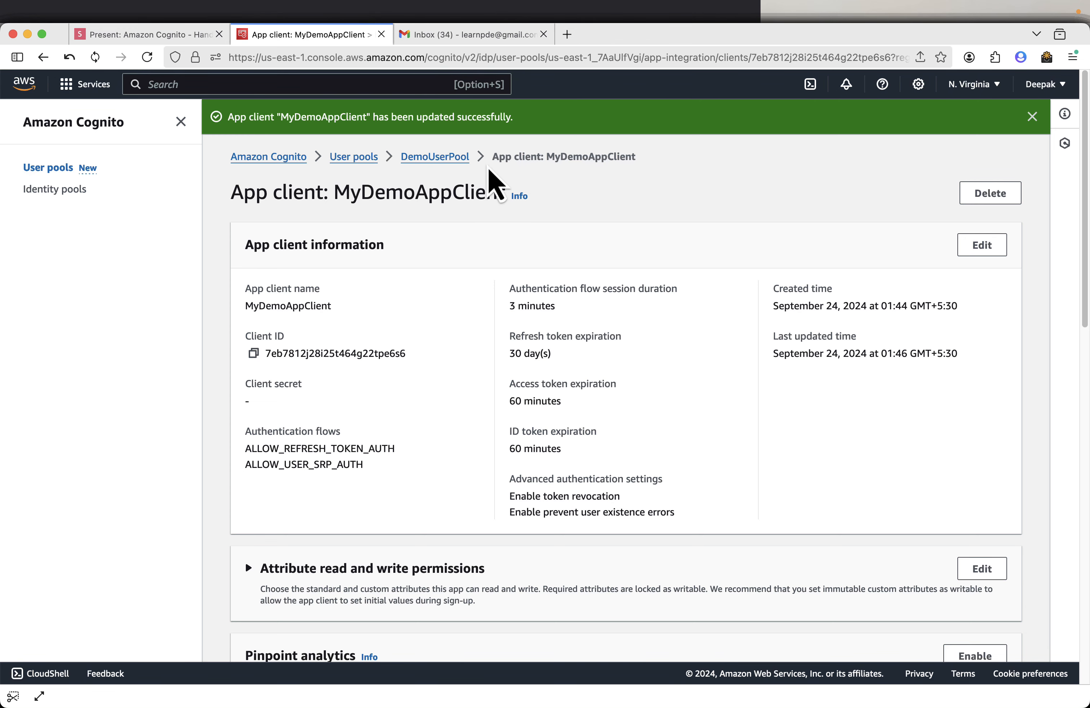
left_click(416, 157)
scroll(576, 517, "down", 2)
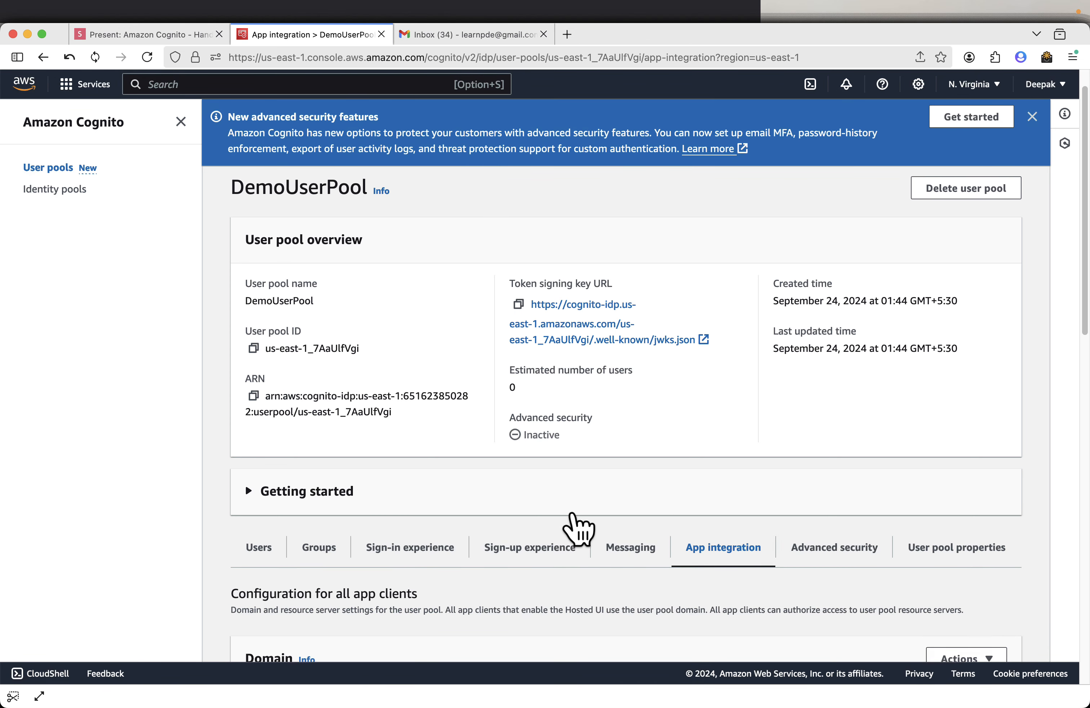
left_click(252, 531)
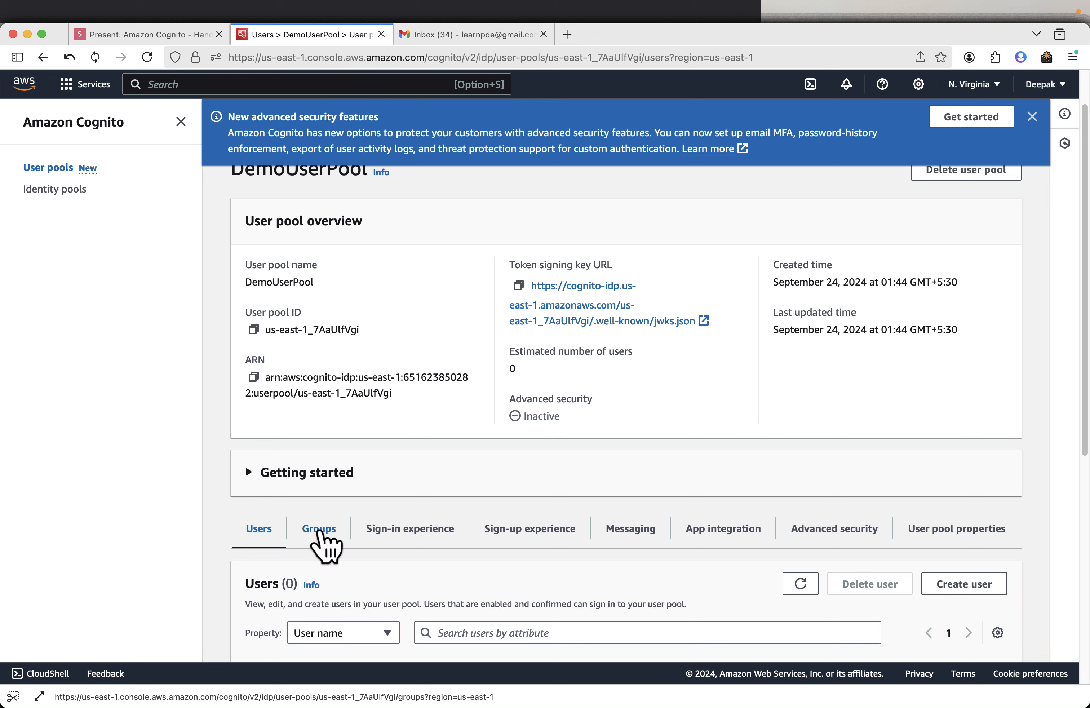
Step: Review the groups, sign-in experience and sign-up experience settings of DemoUserPool, including password policy, MFA and required attributes
left_click(320, 533)
left_click(410, 537)
scroll(411, 547, "down", 5)
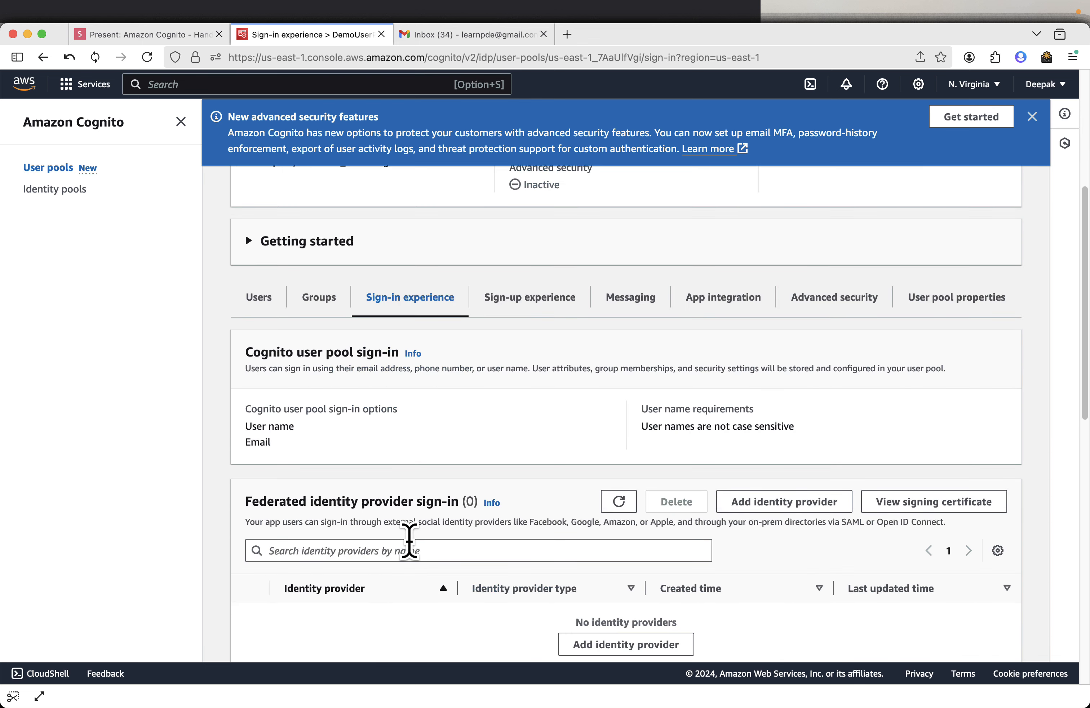
scroll(409, 540, "down", 8)
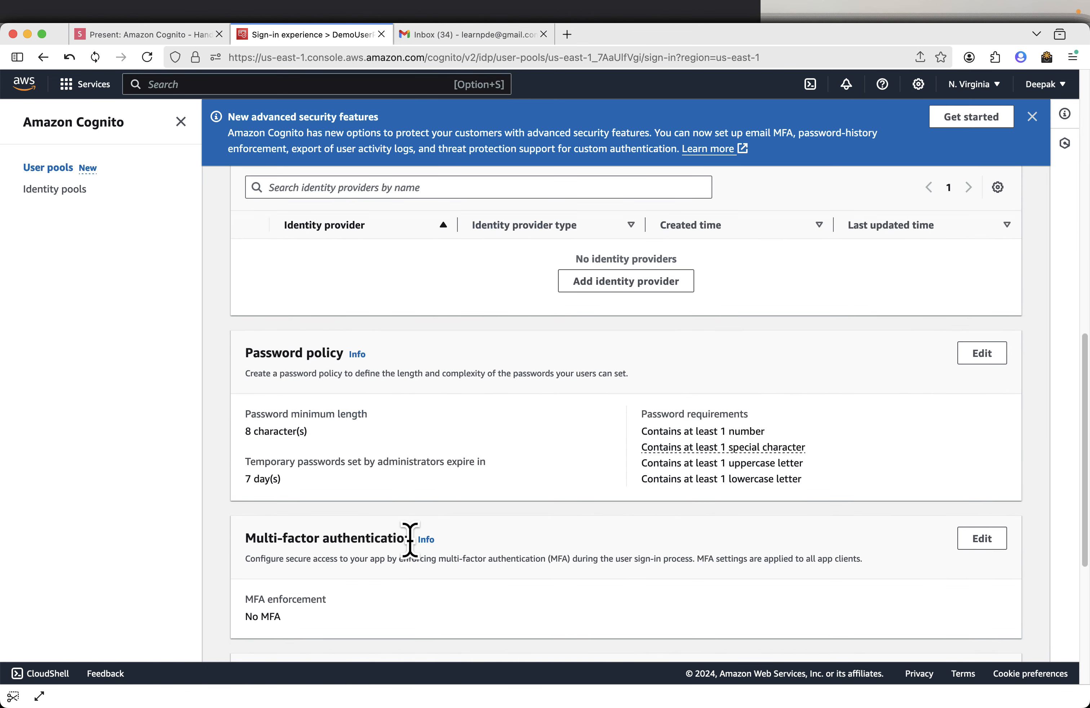
scroll(409, 539, "up", 7)
left_click(518, 262)
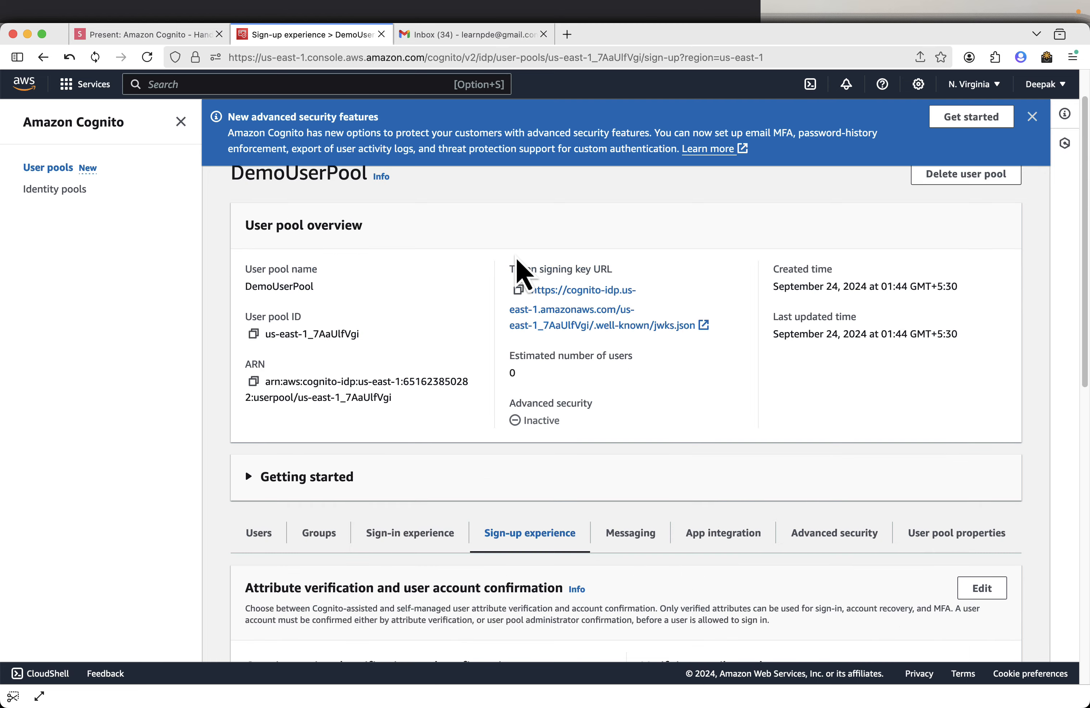
scroll(731, 575, "down", 12)
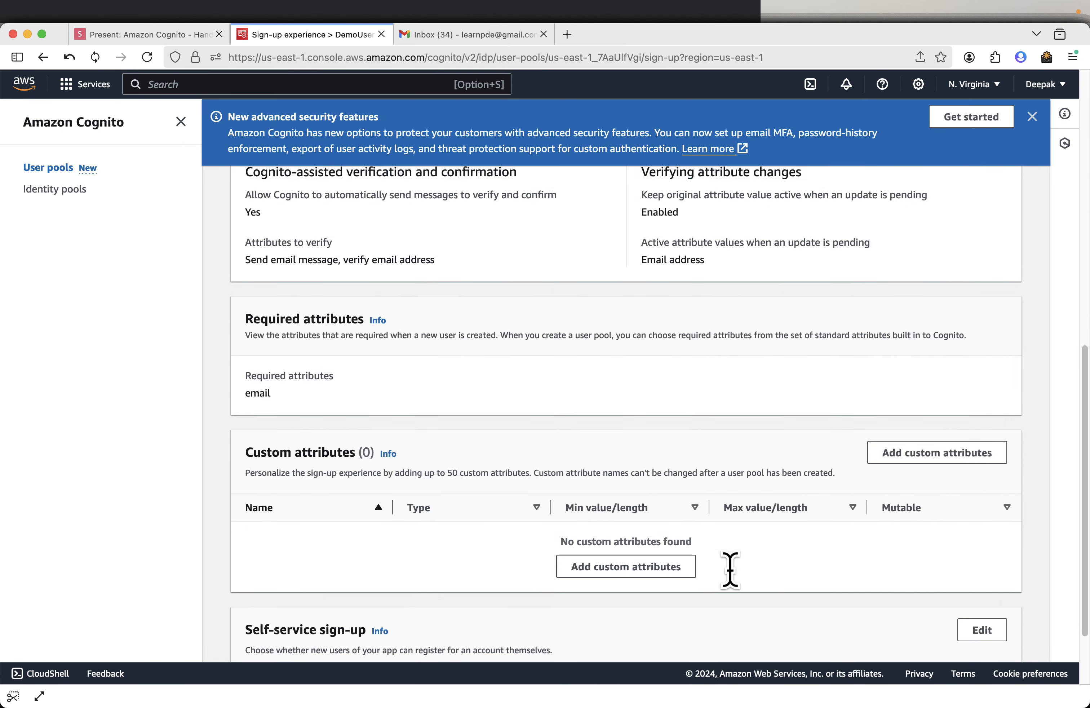
scroll(731, 575, "down", 2)
scroll(732, 576, "up", 8)
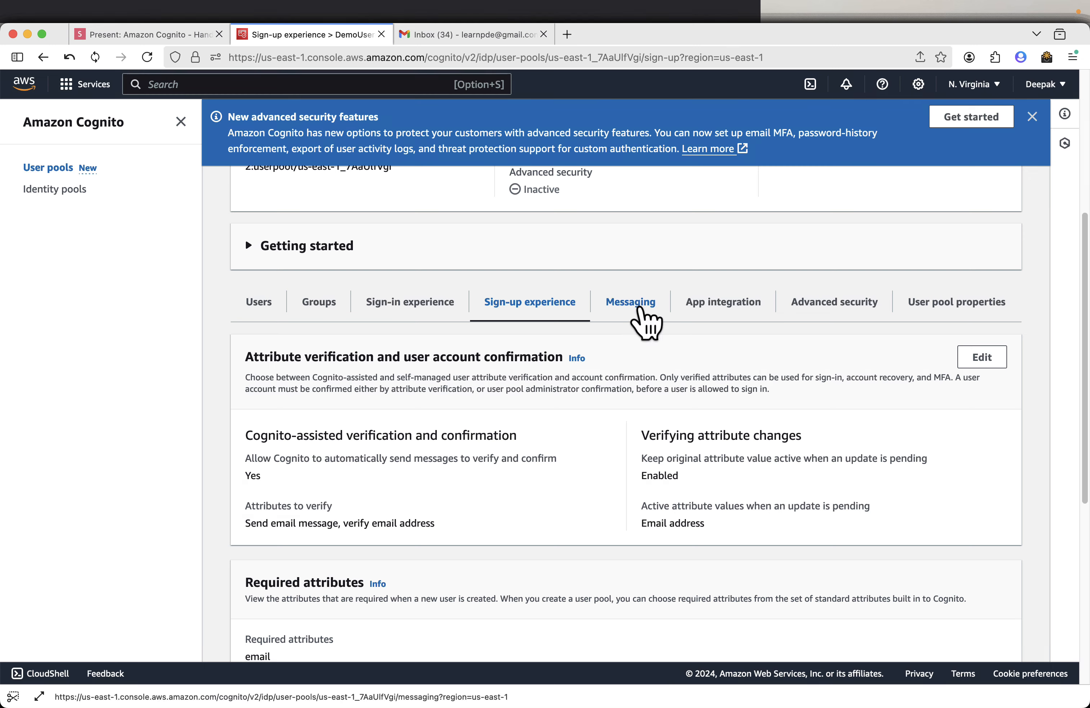
Step: Review the messaging, app integration, advanced security and user pool properties sections of DemoUserPool
left_click(637, 307)
left_click(724, 538)
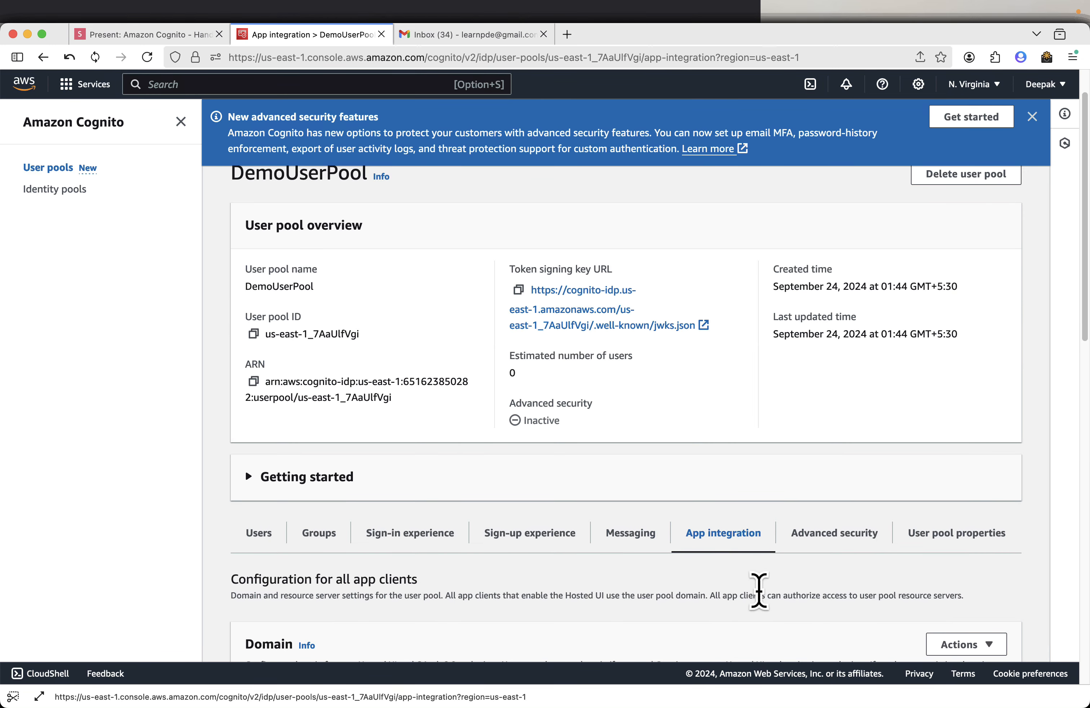
scroll(760, 596, "down", 8)
scroll(644, 386, "up", 6)
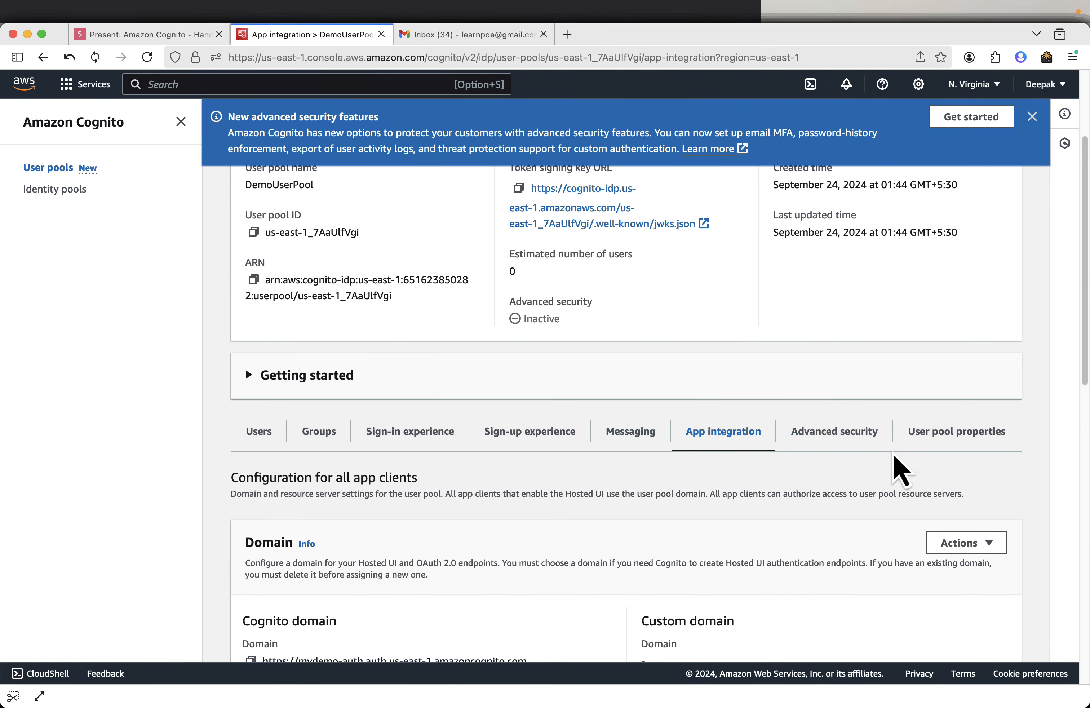
left_click(845, 437)
scroll(887, 551, "down", 6)
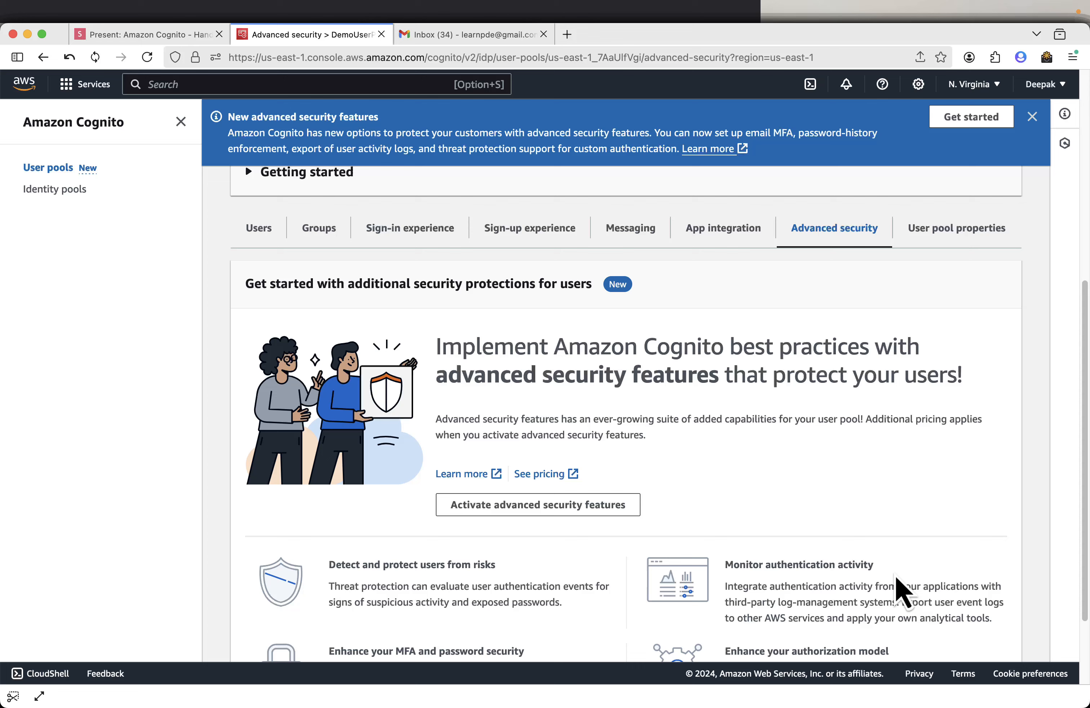
left_click(943, 239)
scroll(881, 630, "down", 5)
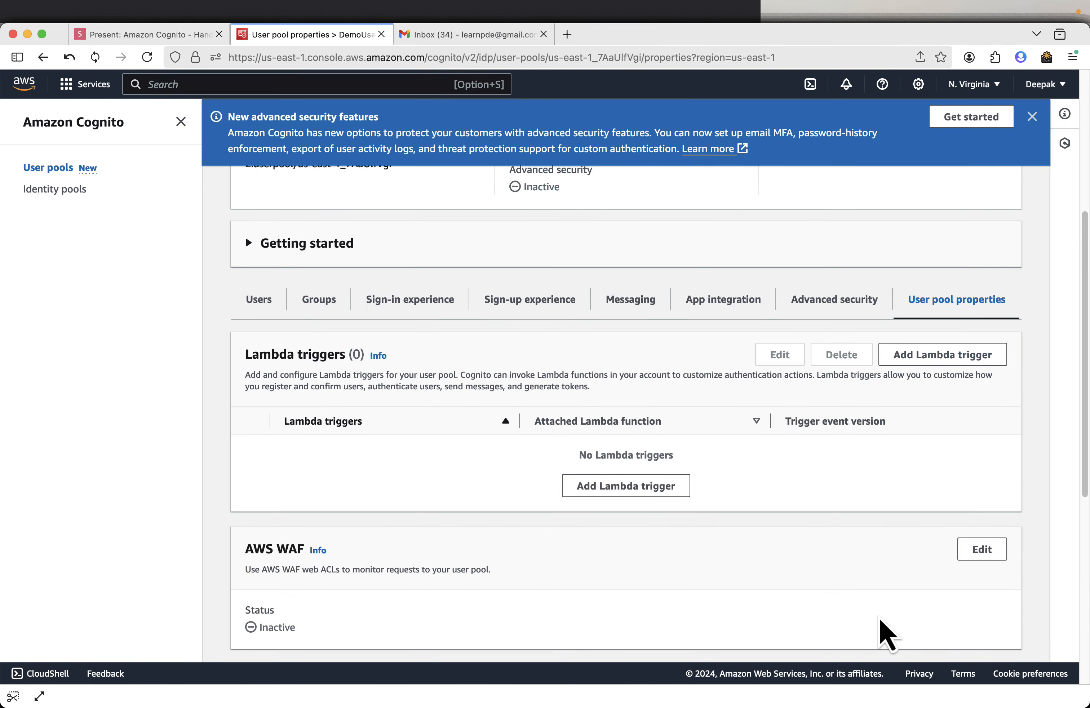
Step: Return to the users of DemoUserPool and open the form for creating a user
left_click(250, 301)
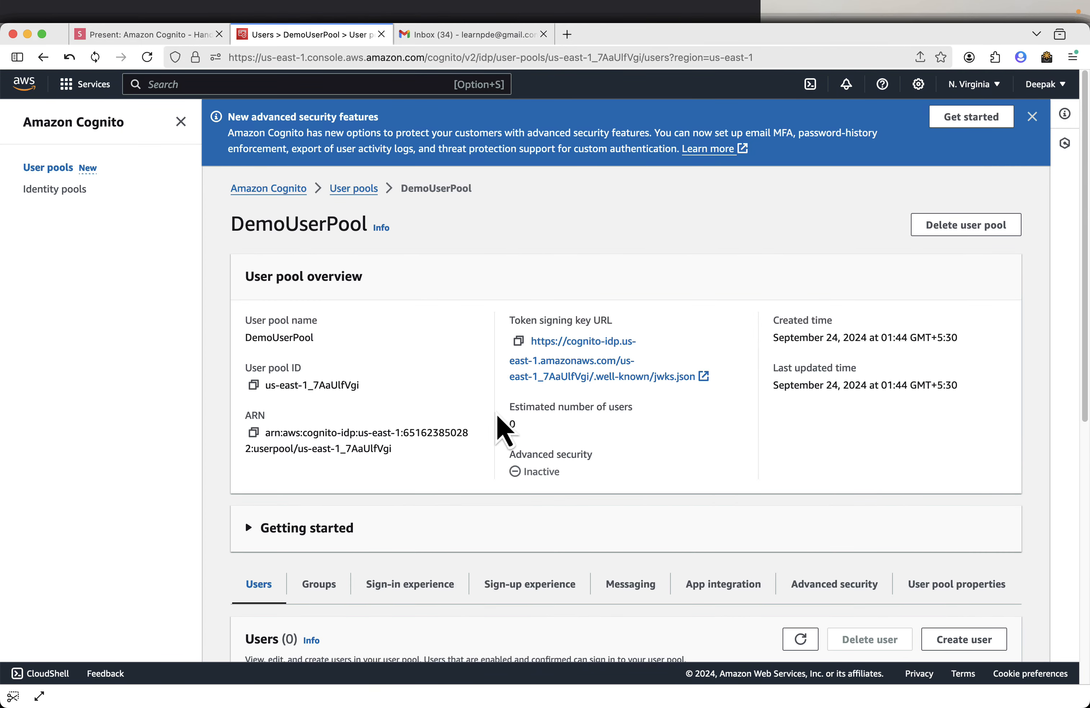
scroll(501, 427, "down", 5)
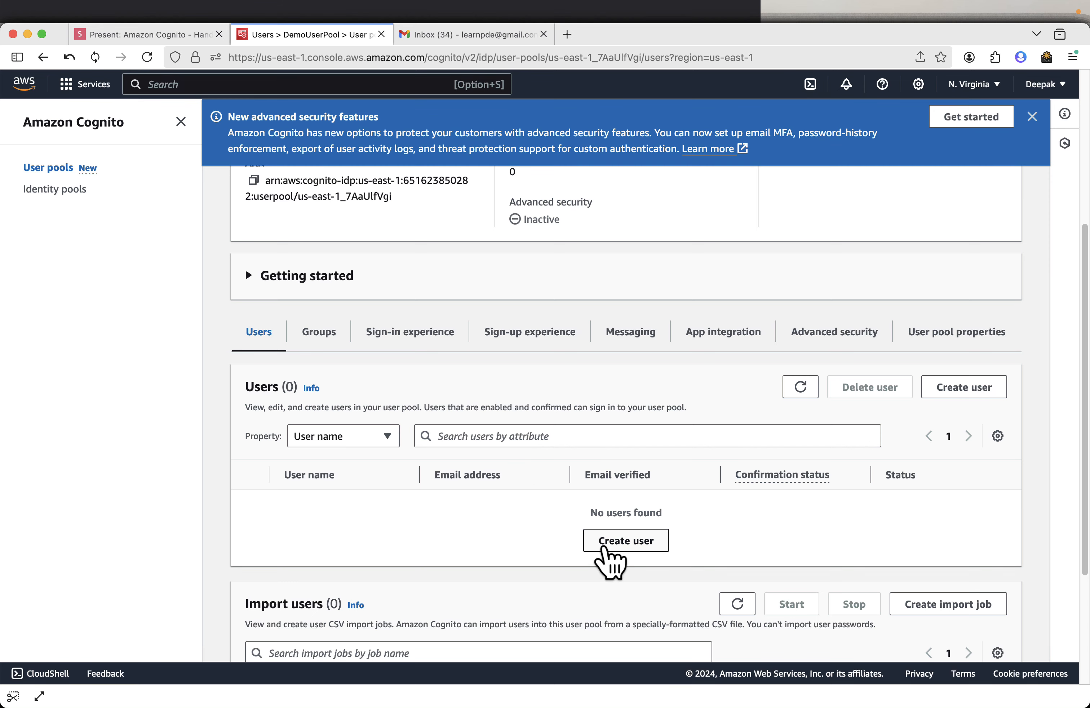
left_click(606, 545)
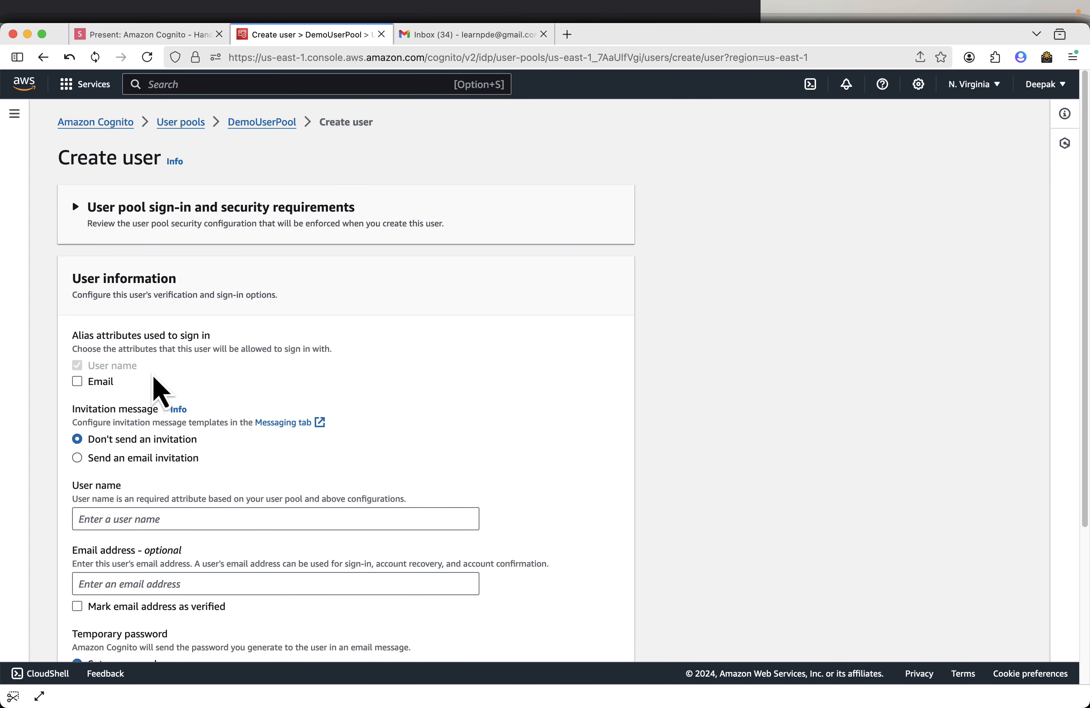
Step: Allow Email as a sign-in alias and choose to send an email invitation, following the Create user slide
left_click(85, 386)
left_click(204, 34)
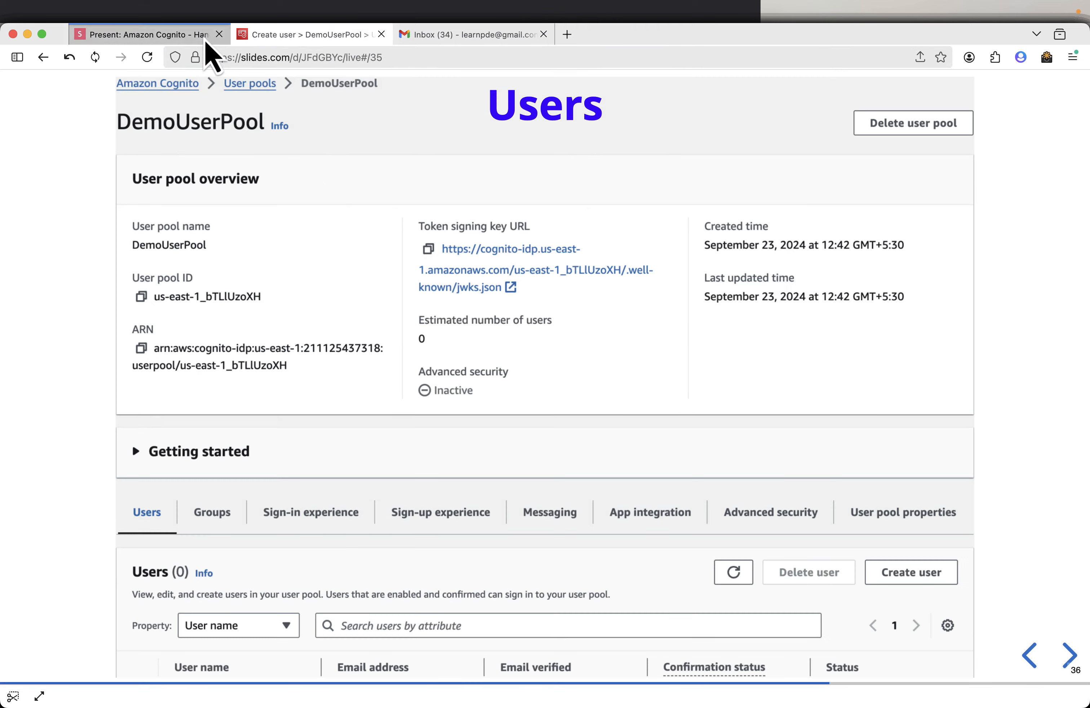
key("Right")
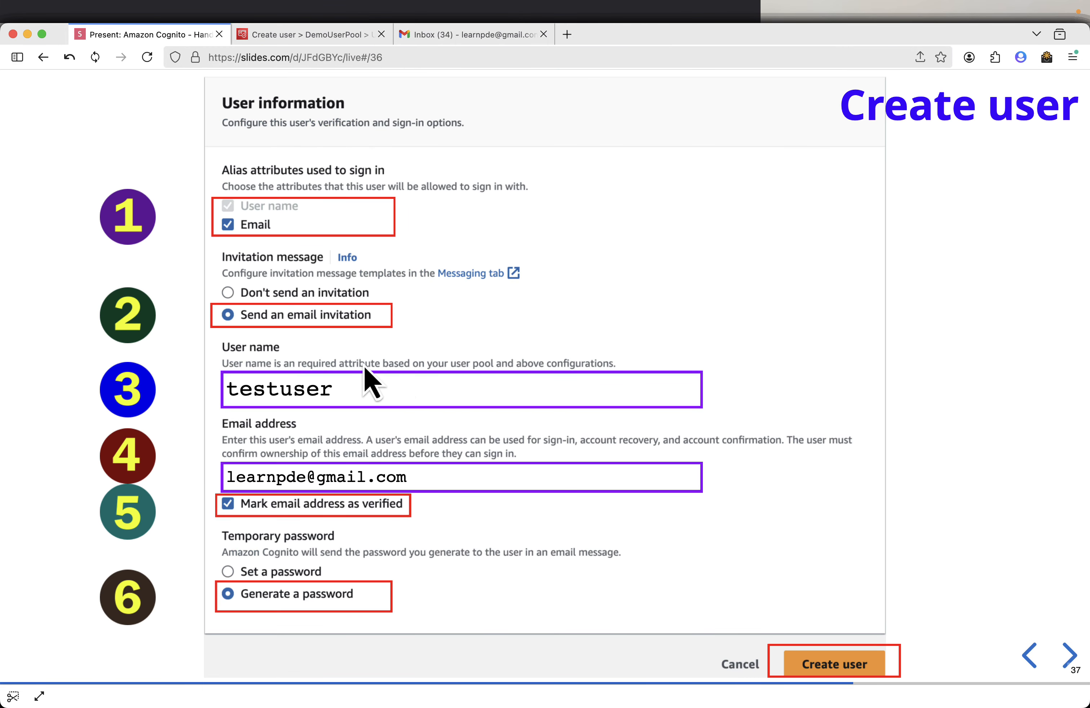
left_click(299, 35)
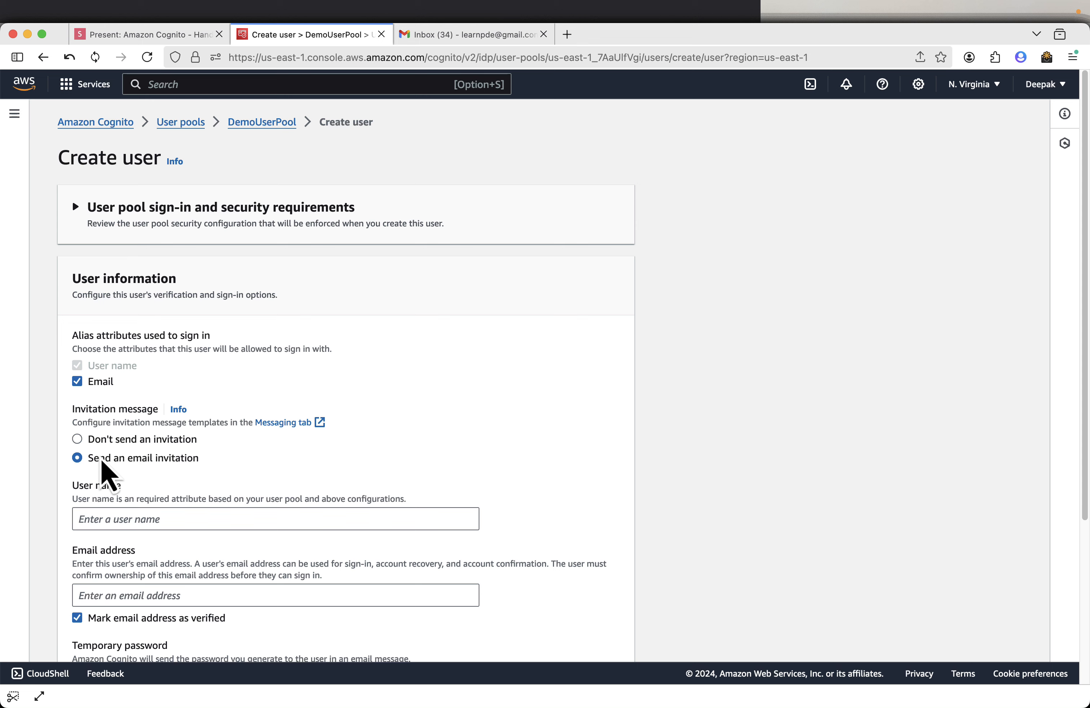
Step: Set the new user's user name to testuser, copied from the Create user slide
scroll(105, 473, "down", 1)
left_click(153, 38)
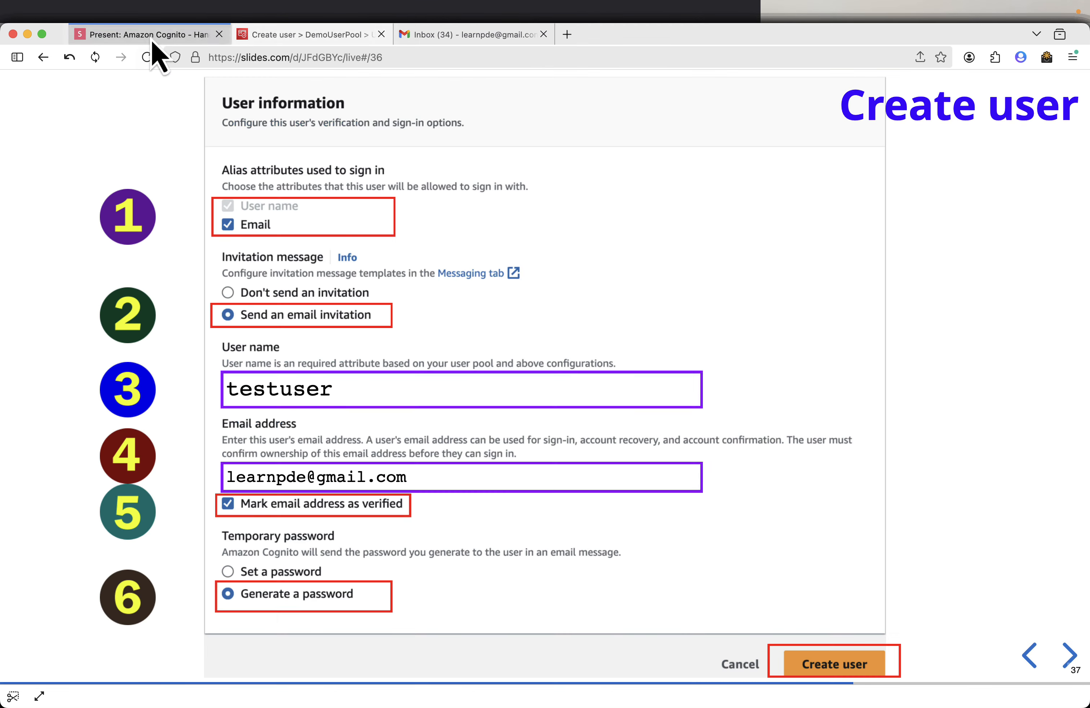
left_click(285, 37)
right_click(89, 496)
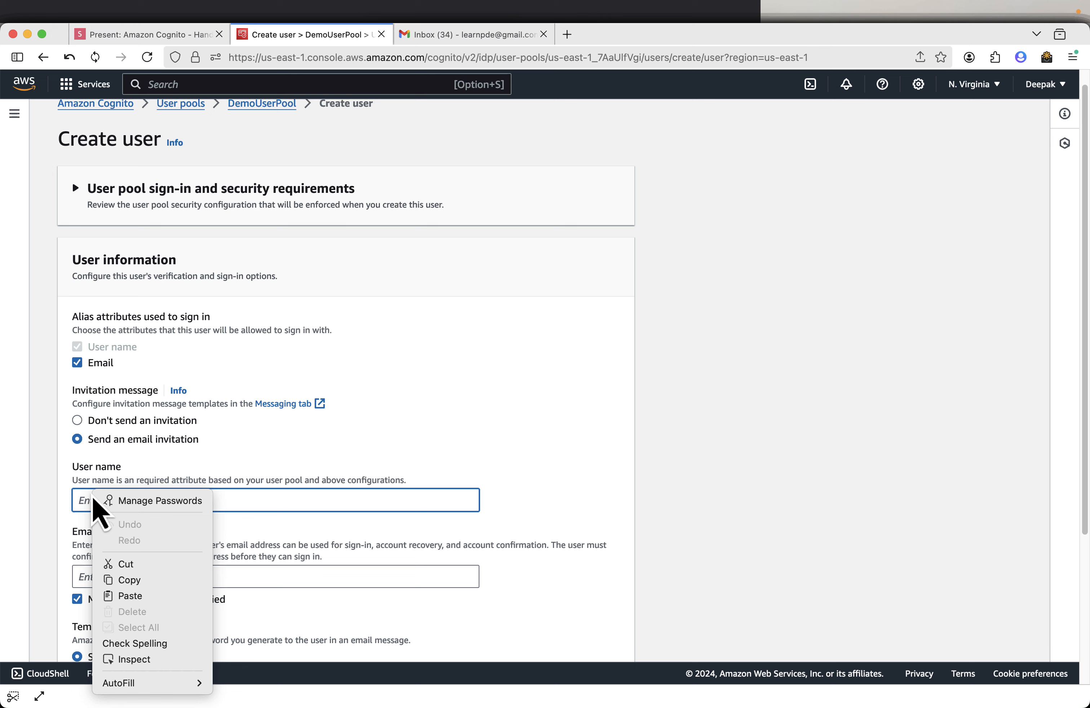
left_click(131, 596)
scroll(248, 627, "down", 1)
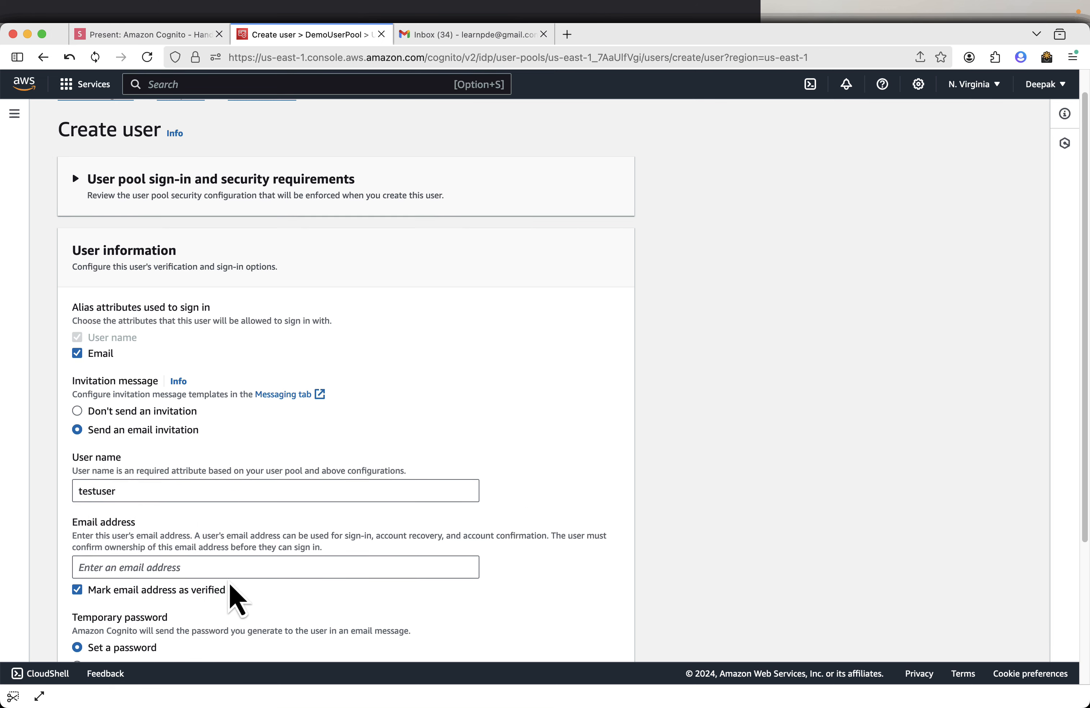
Step: Fill in the new user's email address, copied from the Create user slide
left_click(229, 566)
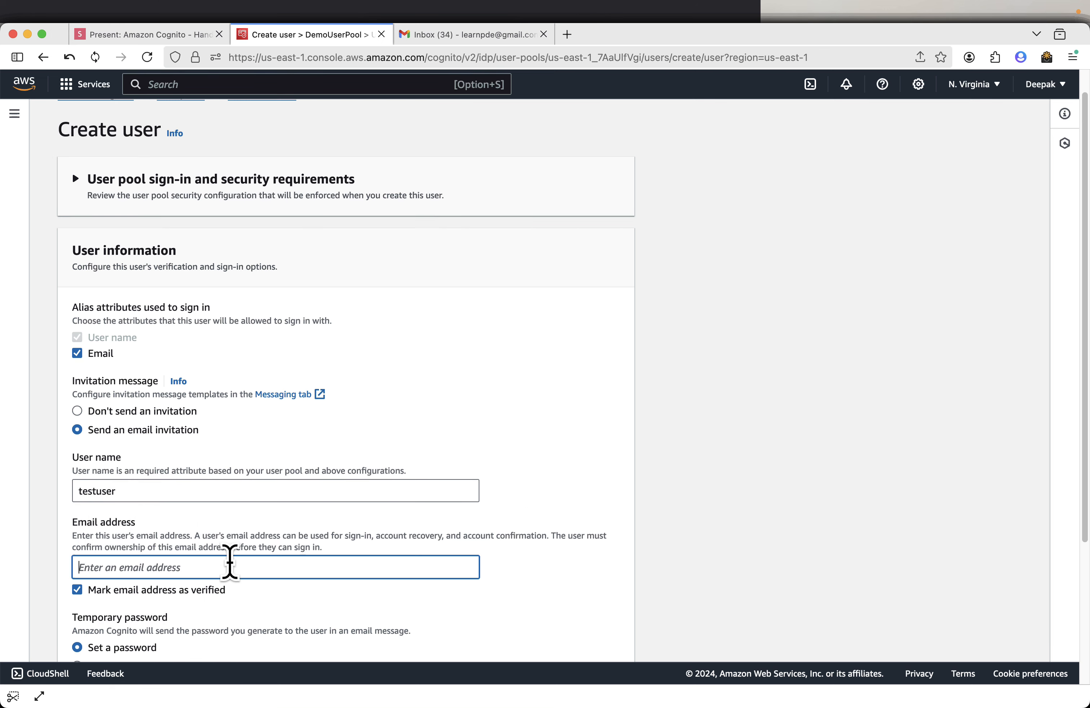
left_click(137, 40)
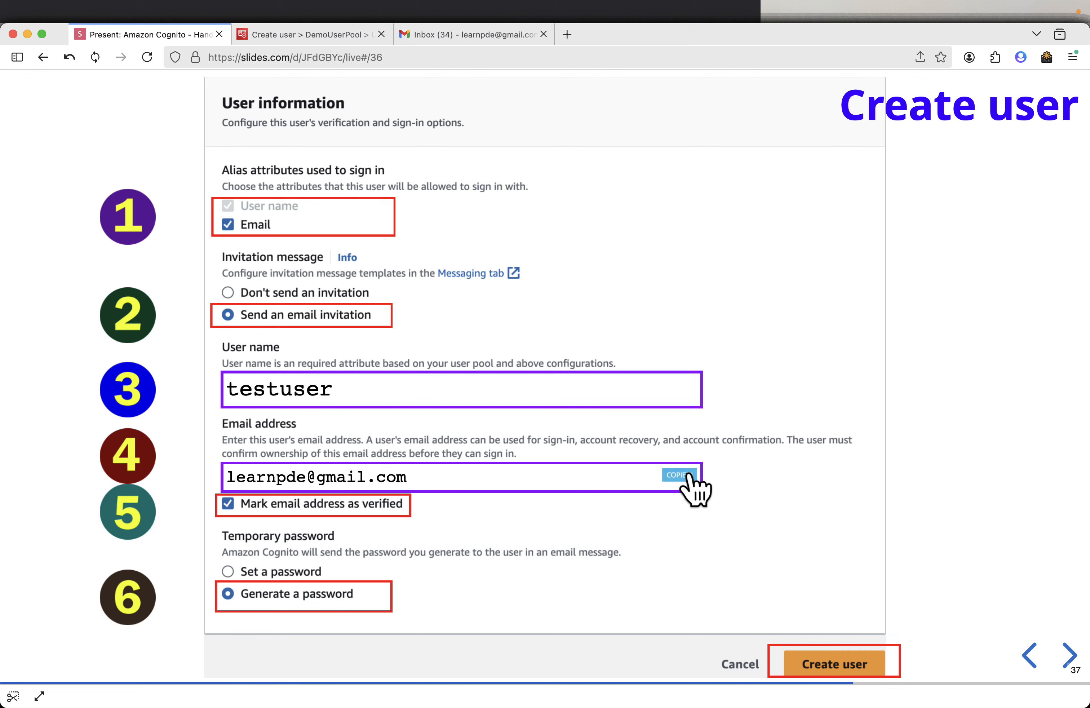
left_click(315, 35)
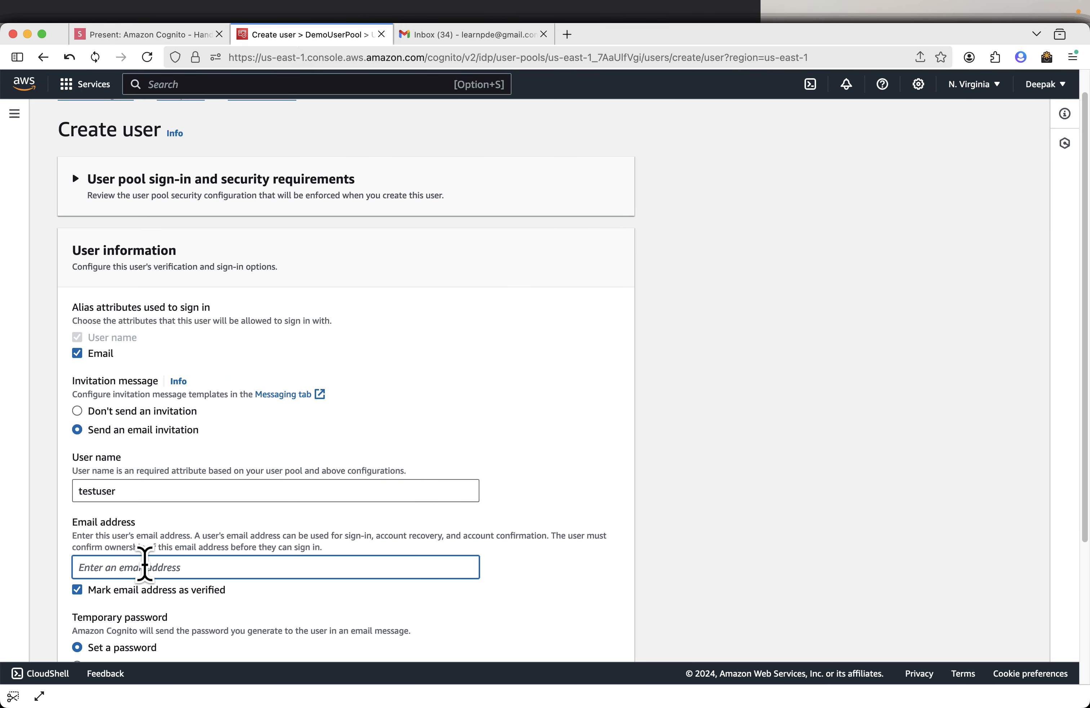
right_click(146, 565)
left_click(174, 605)
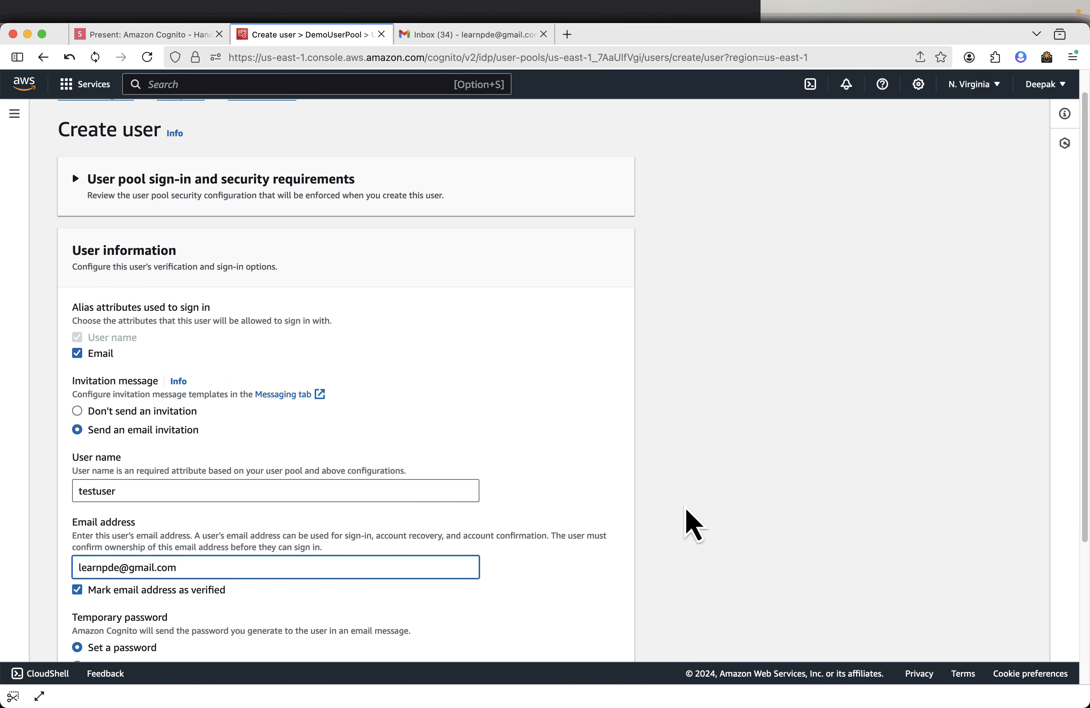
Step: Choose Generate a password for the temporary password, as on the slide, then create the user and view it in the user list
scroll(687, 525, "down", 2)
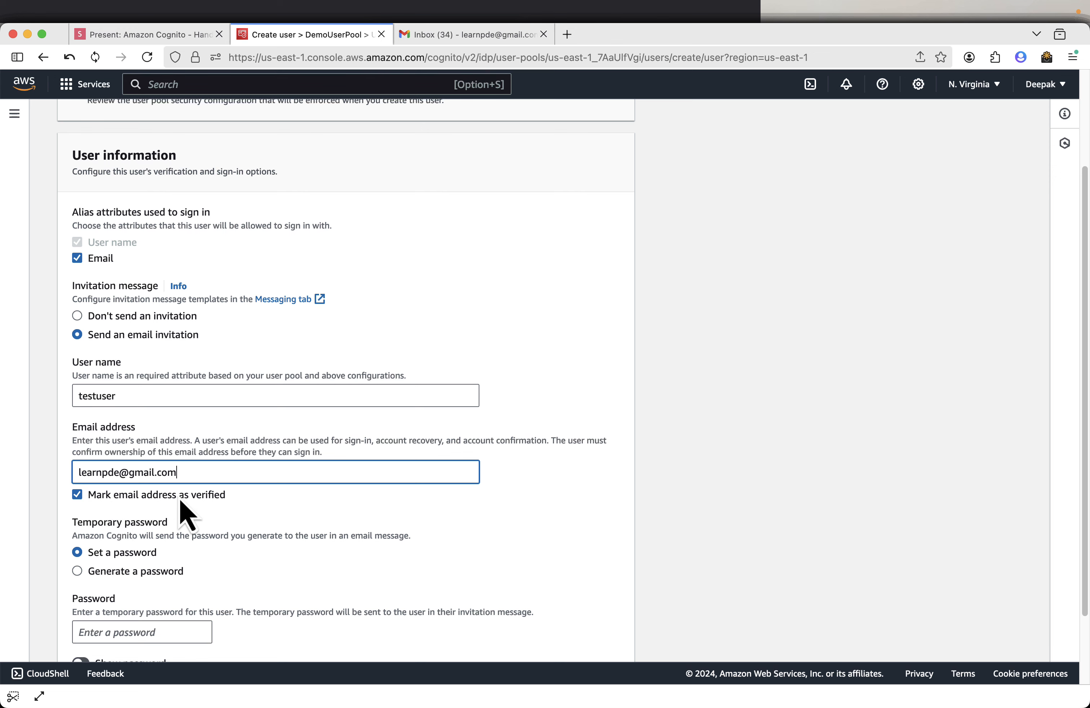
left_click(126, 34)
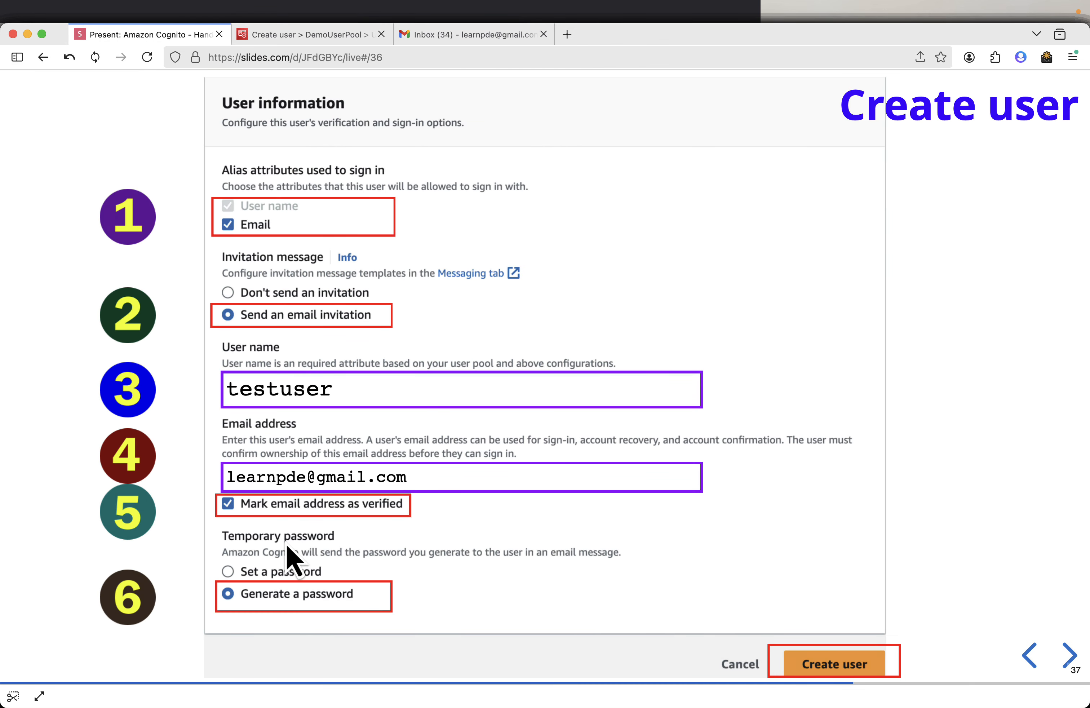
left_click(300, 58)
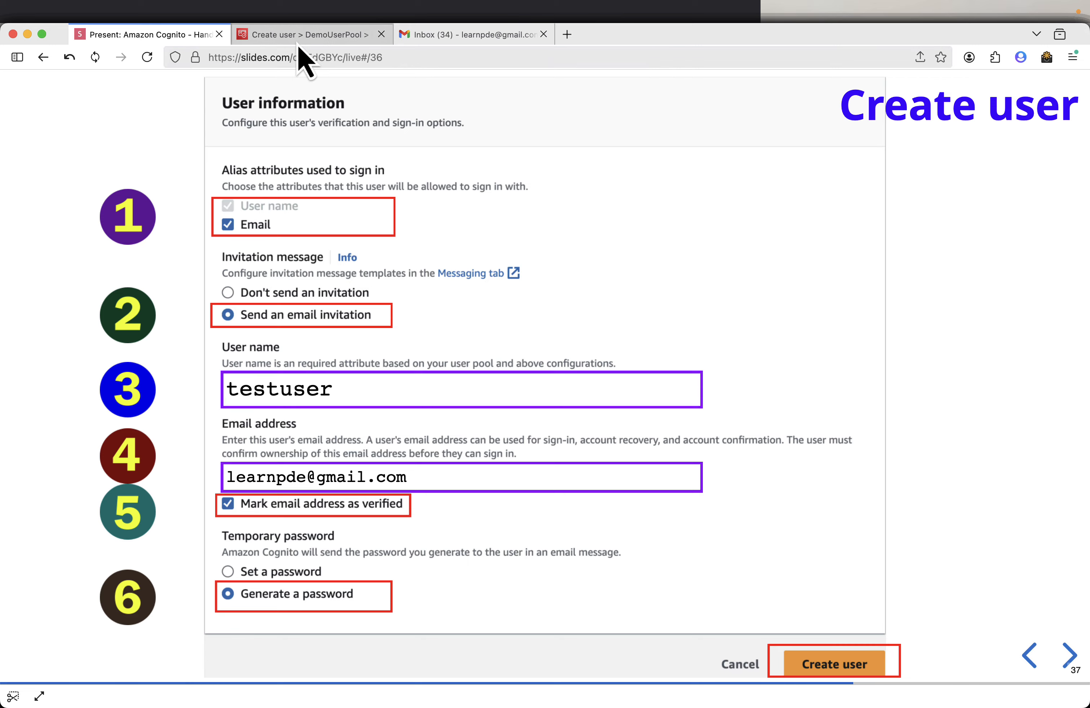
left_click(303, 36)
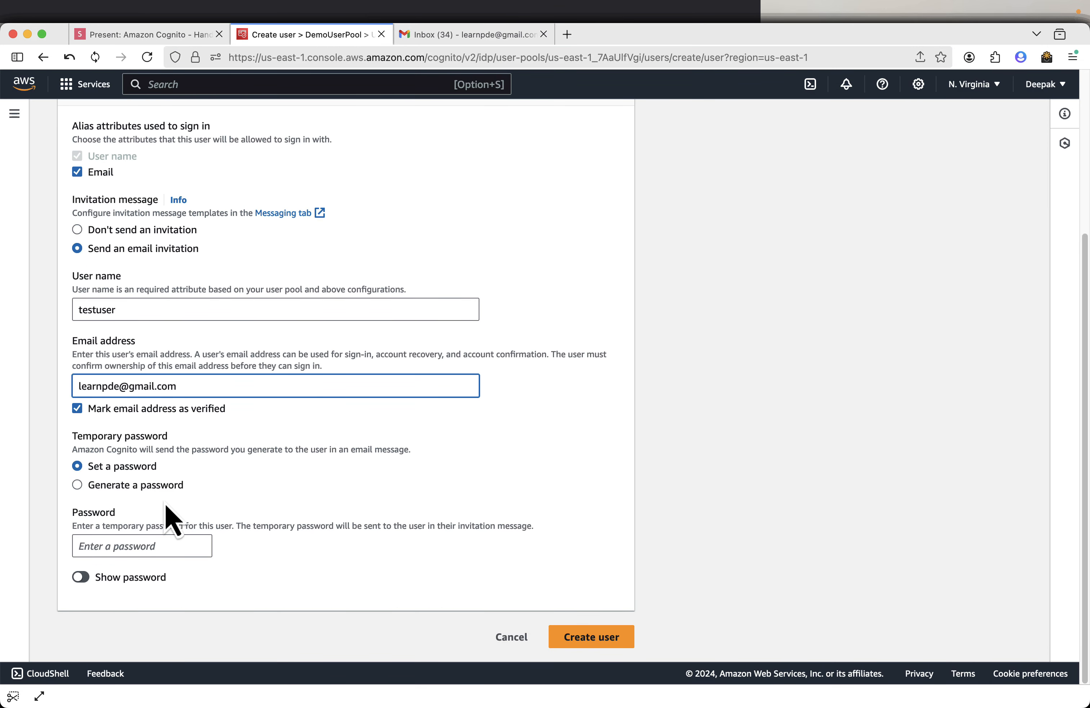
left_click(149, 485)
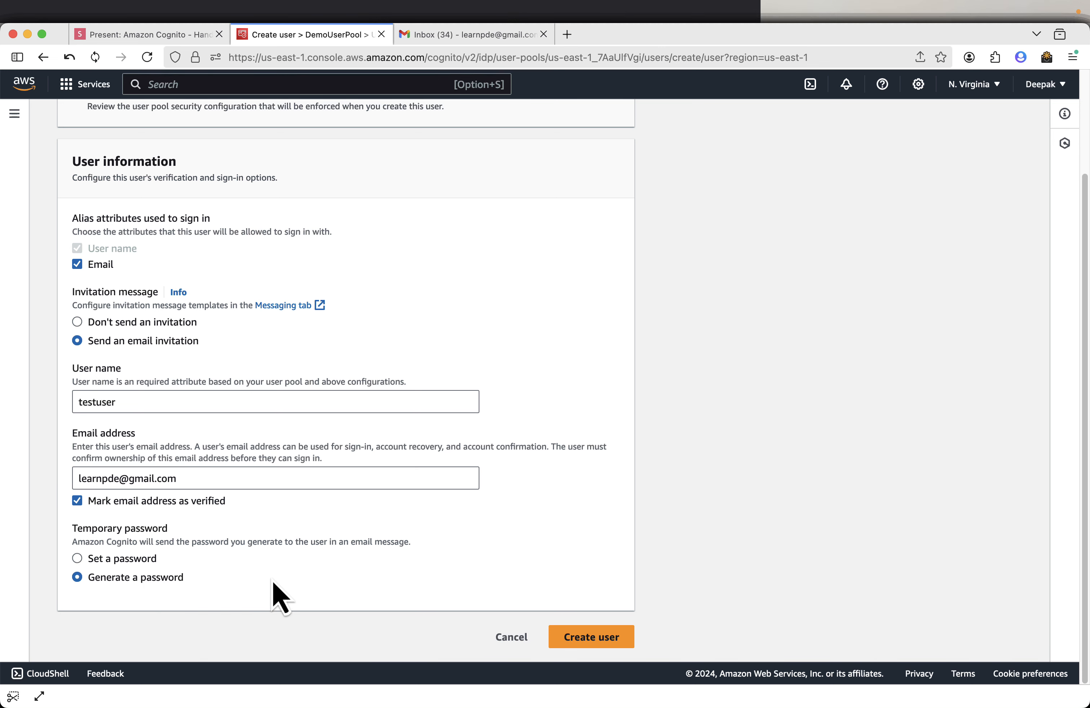
left_click(587, 638)
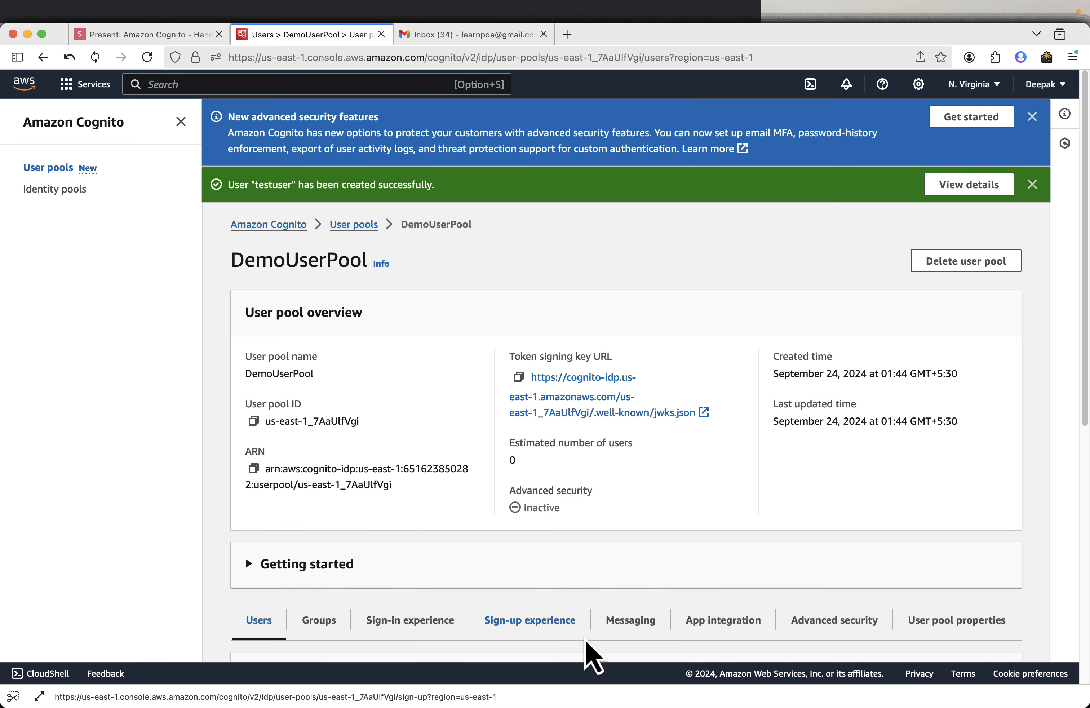
scroll(567, 309, "down", 5)
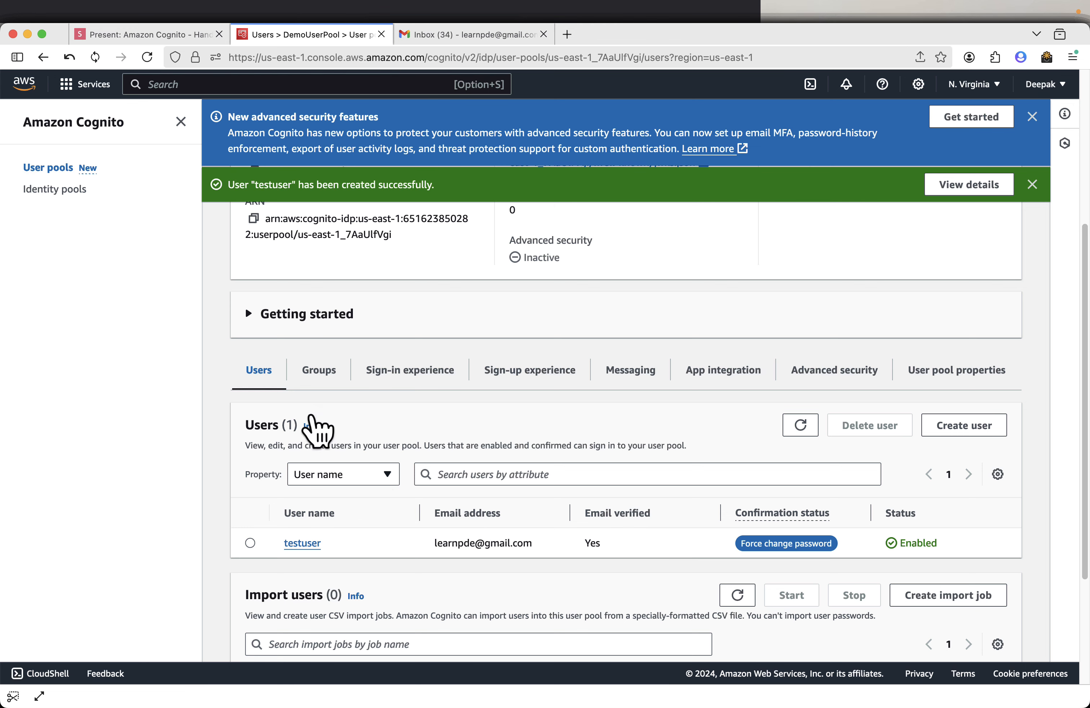
Step: Consult the Check Email for Password slide and open the temporary password email in Gmail
left_click(139, 41)
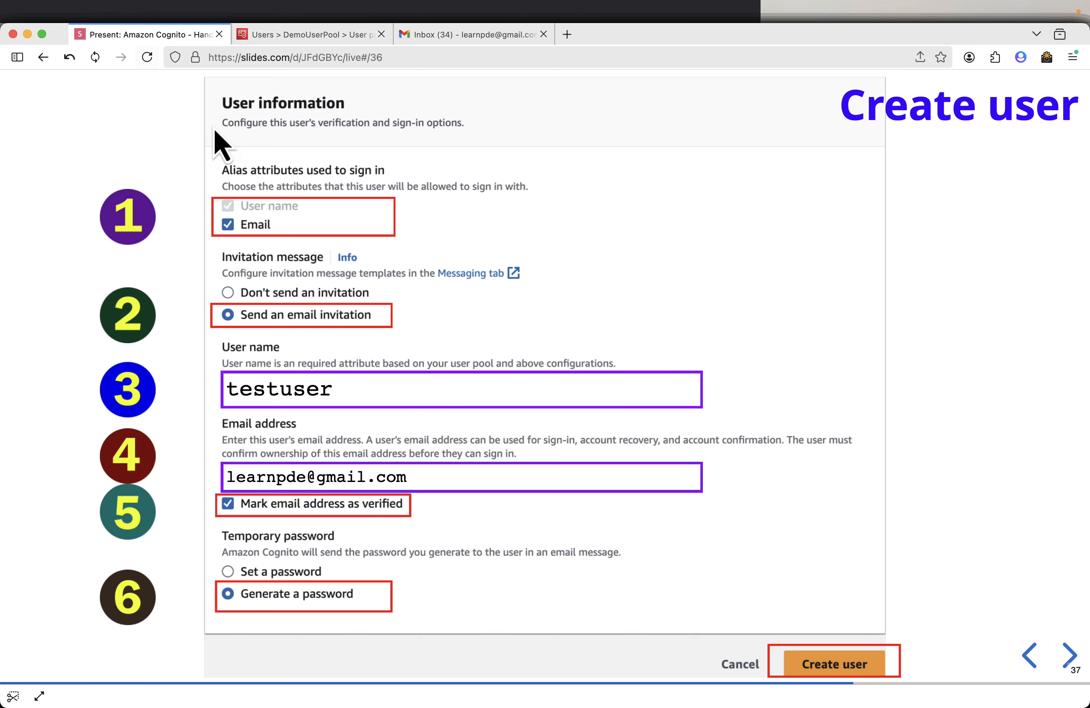
key("Right")
key("Right")
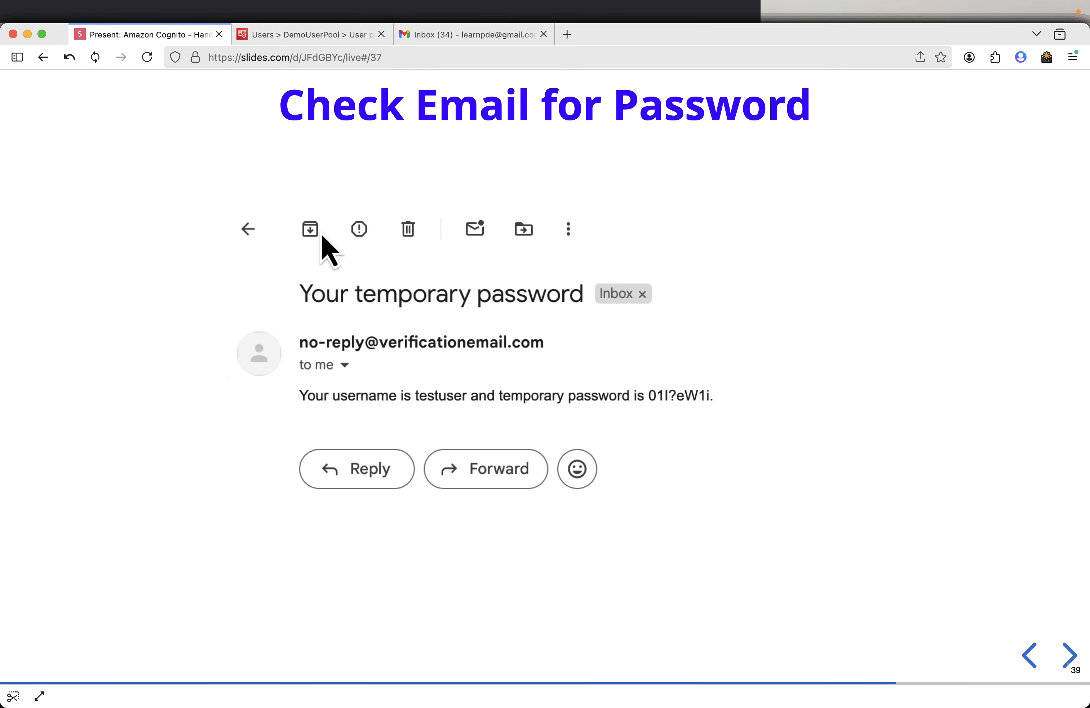
left_click(470, 42)
left_click(428, 223)
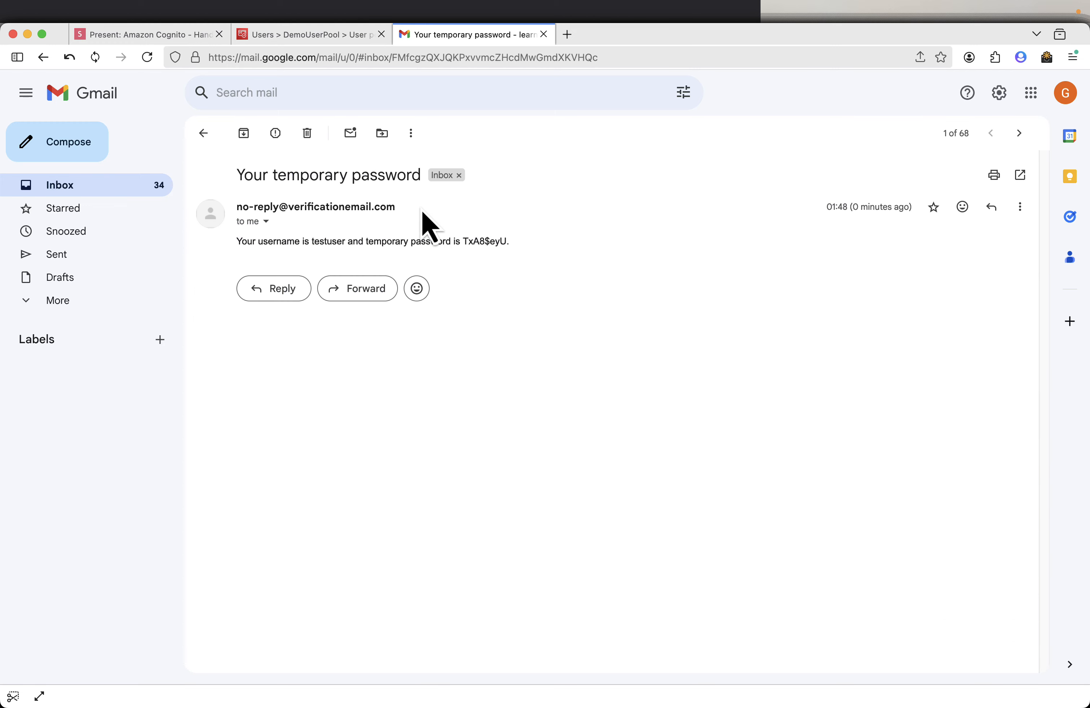
Step: Following the View Hosted UI slide, dismiss the Cognito console's notification banners and open DemoUserPool from the user pool list
left_click(133, 36)
key("Right")
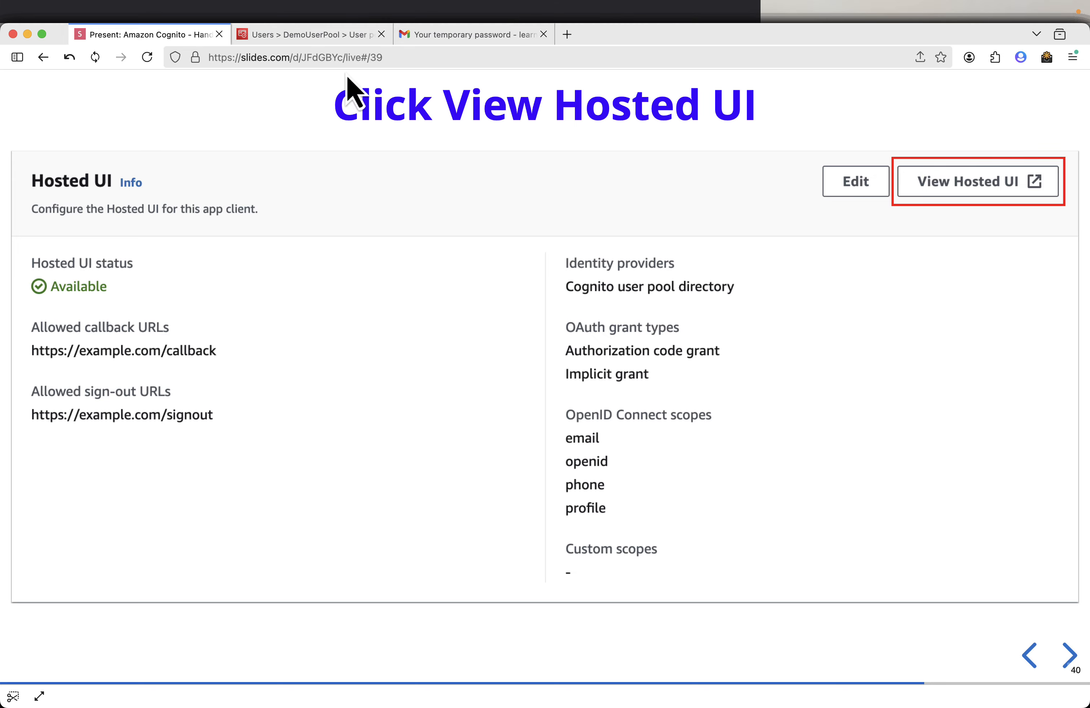
left_click(332, 38)
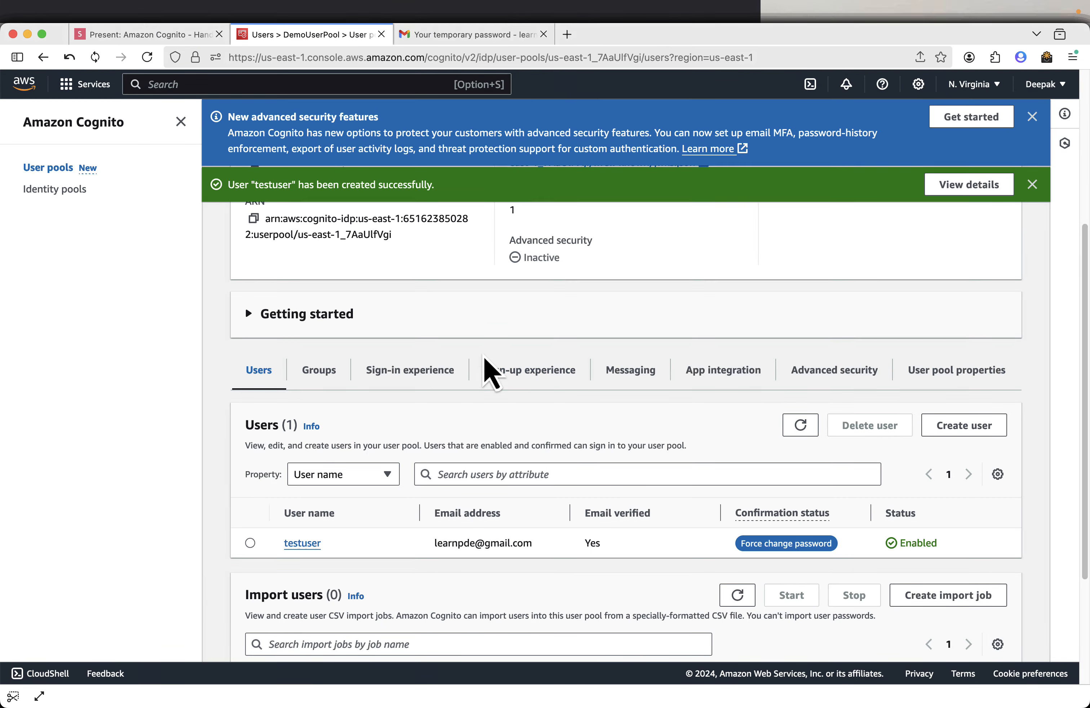
scroll(492, 391, "up", 2)
left_click(1032, 184)
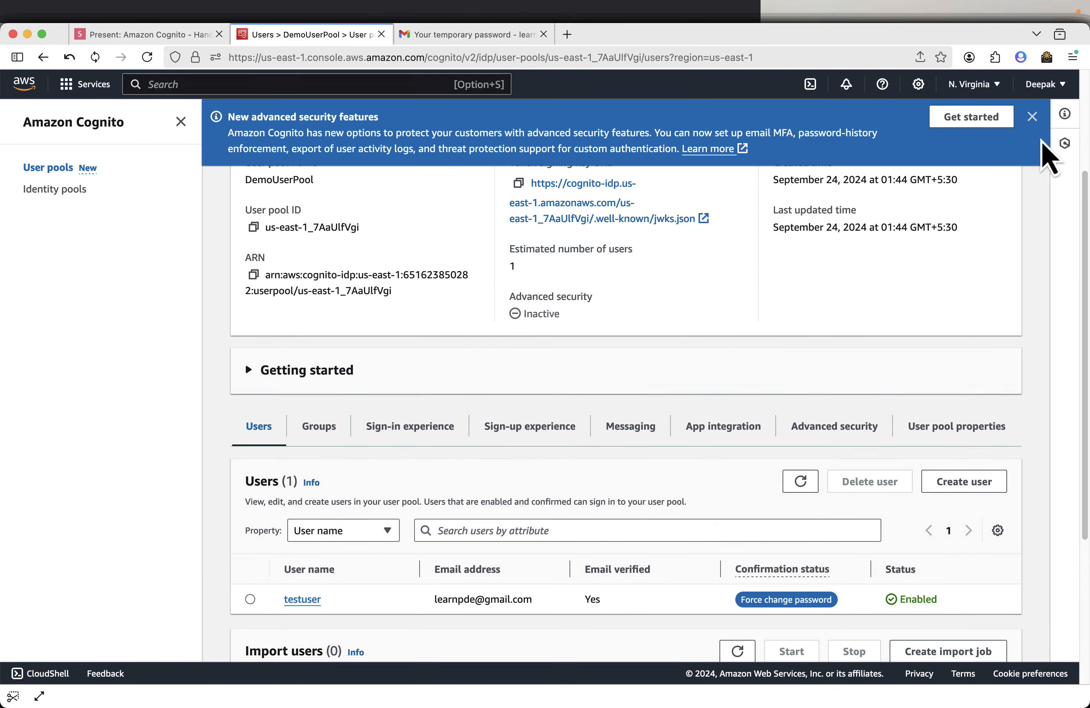
left_click(1032, 117)
scroll(756, 423, "up", 3)
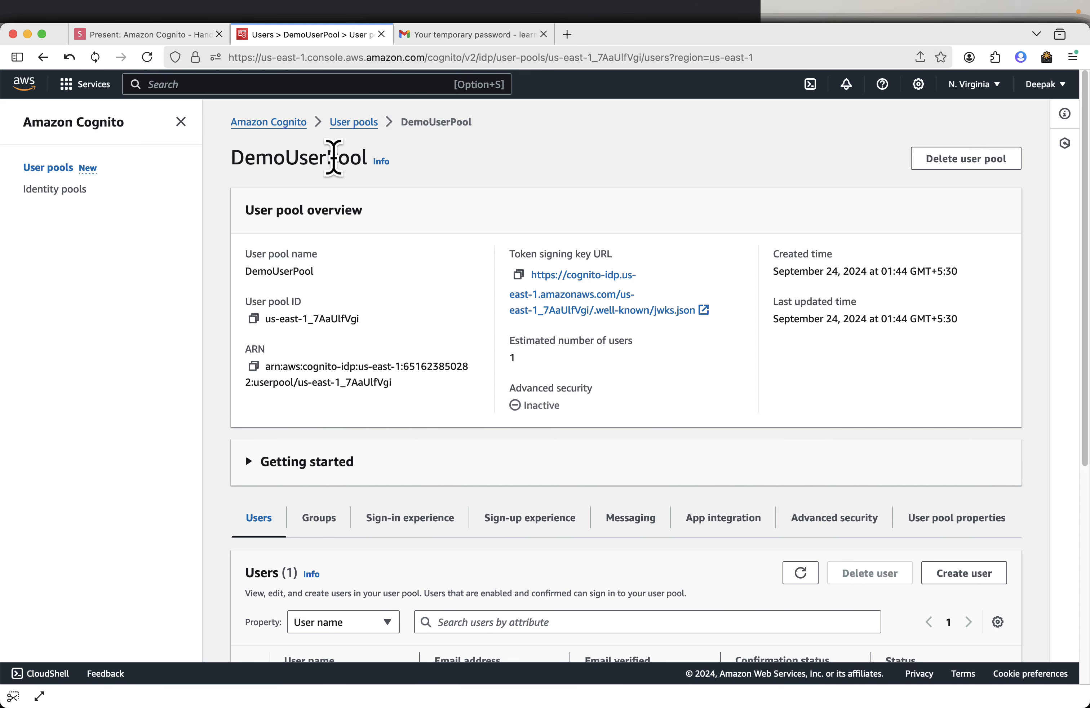
left_click(353, 124)
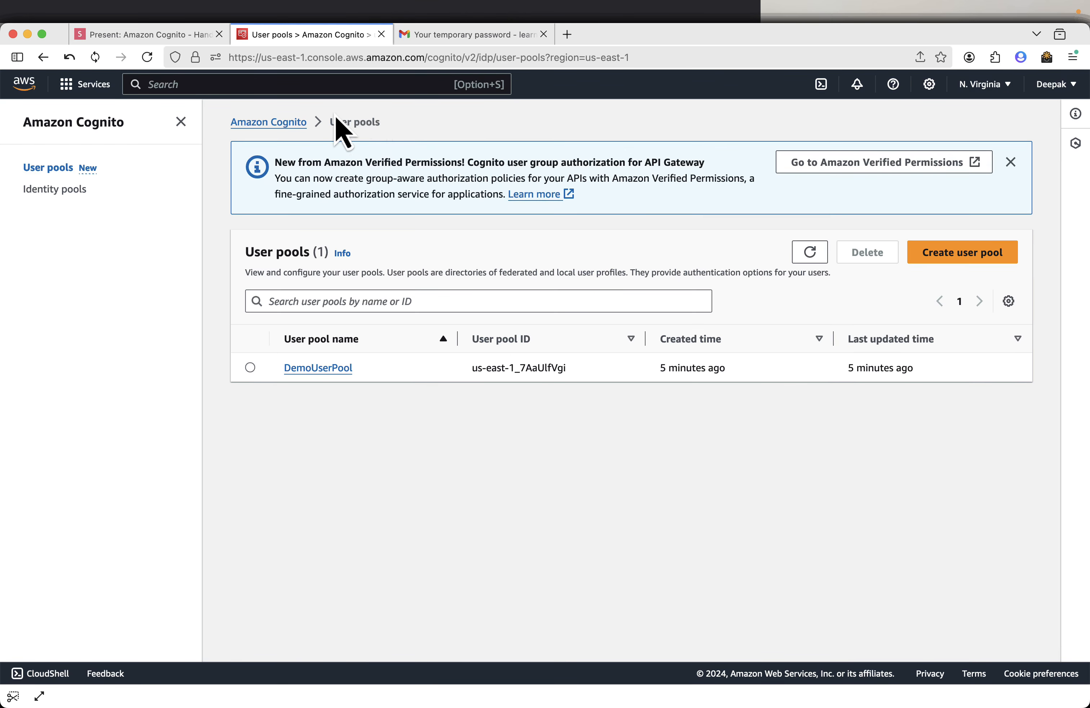
left_click(313, 369)
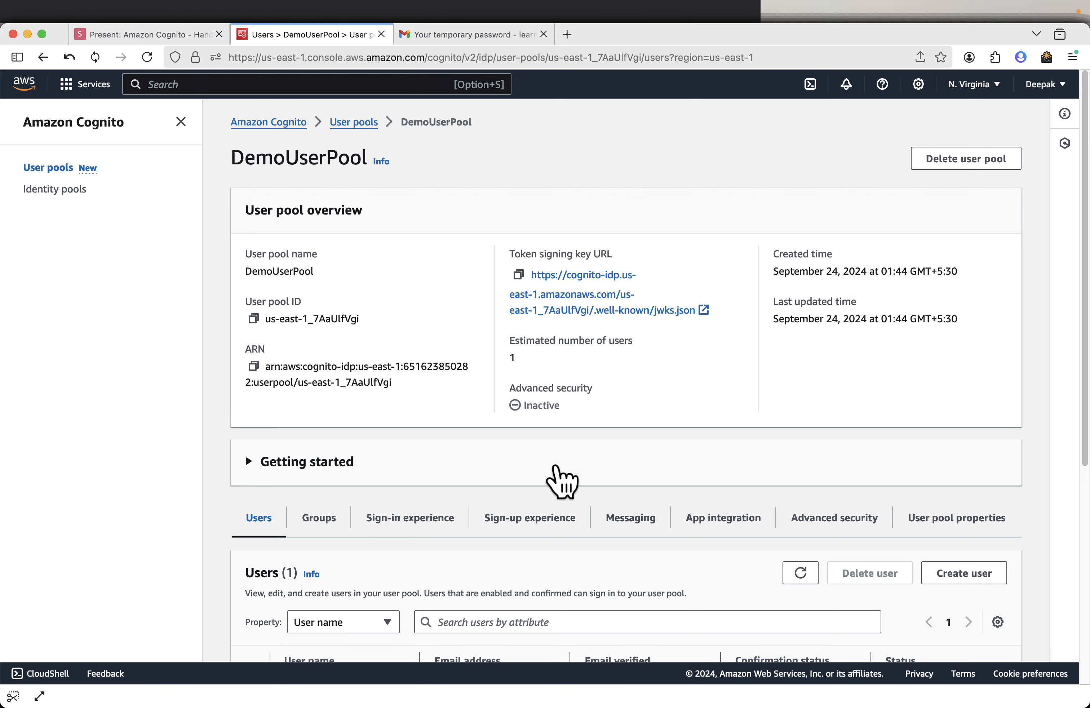
Step: Examine DemoUserPool's sign-in and sign-up experience settings, including attribute verification, required attributes and custom attributes
scroll(562, 481, "down", 3)
left_click(427, 468)
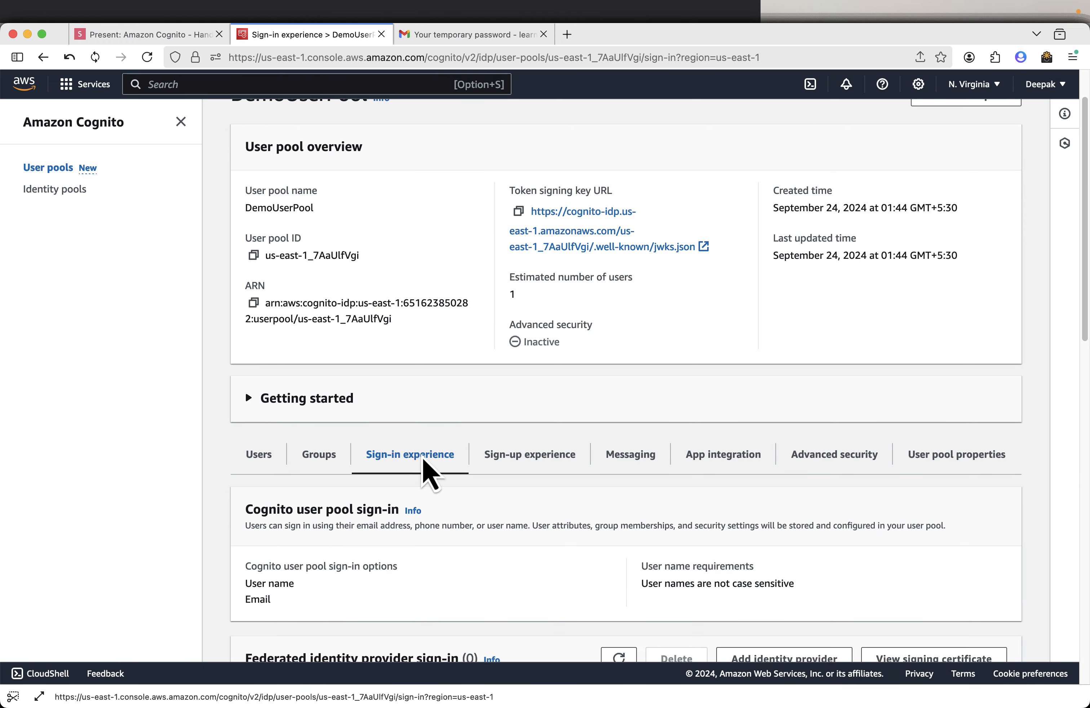
left_click(531, 462)
scroll(533, 470, "down", 10)
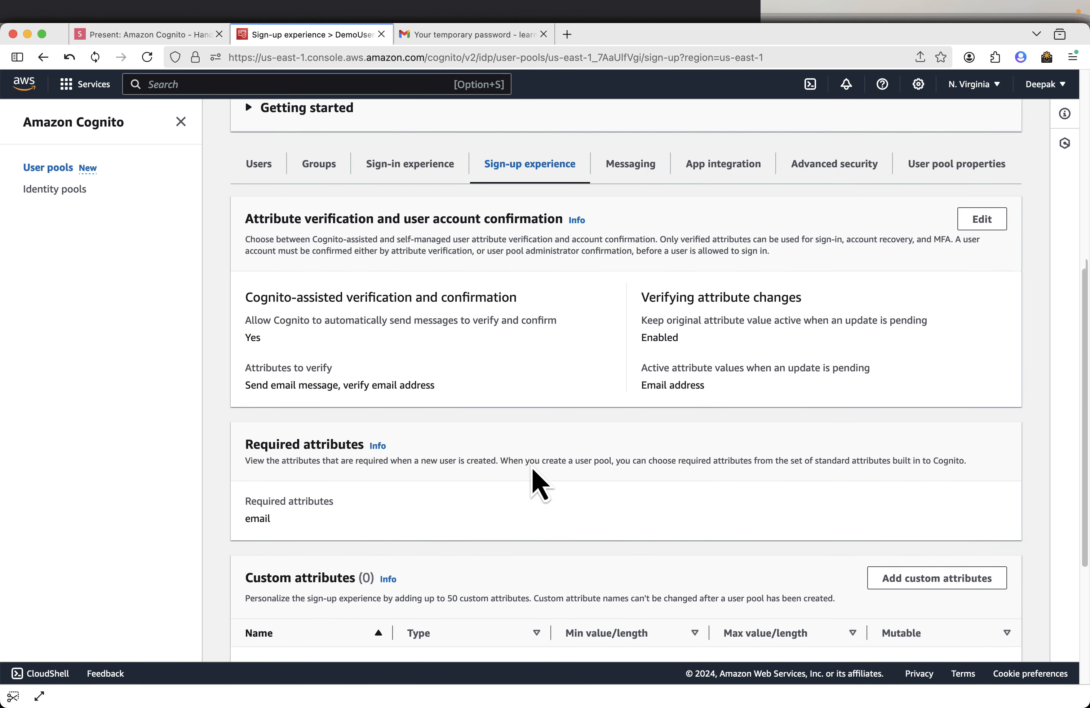
scroll(538, 482, "down", 7)
scroll(538, 483, "up", 4)
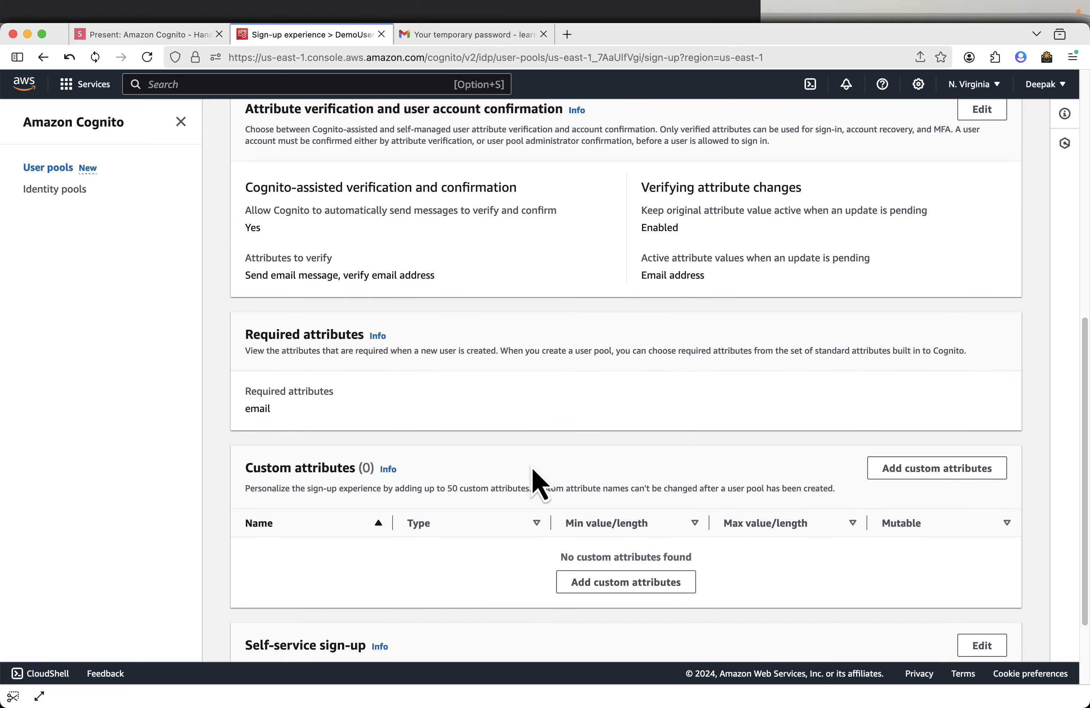
scroll(533, 480, "up", 6)
scroll(533, 480, "down", 10)
scroll(534, 480, "up", 7)
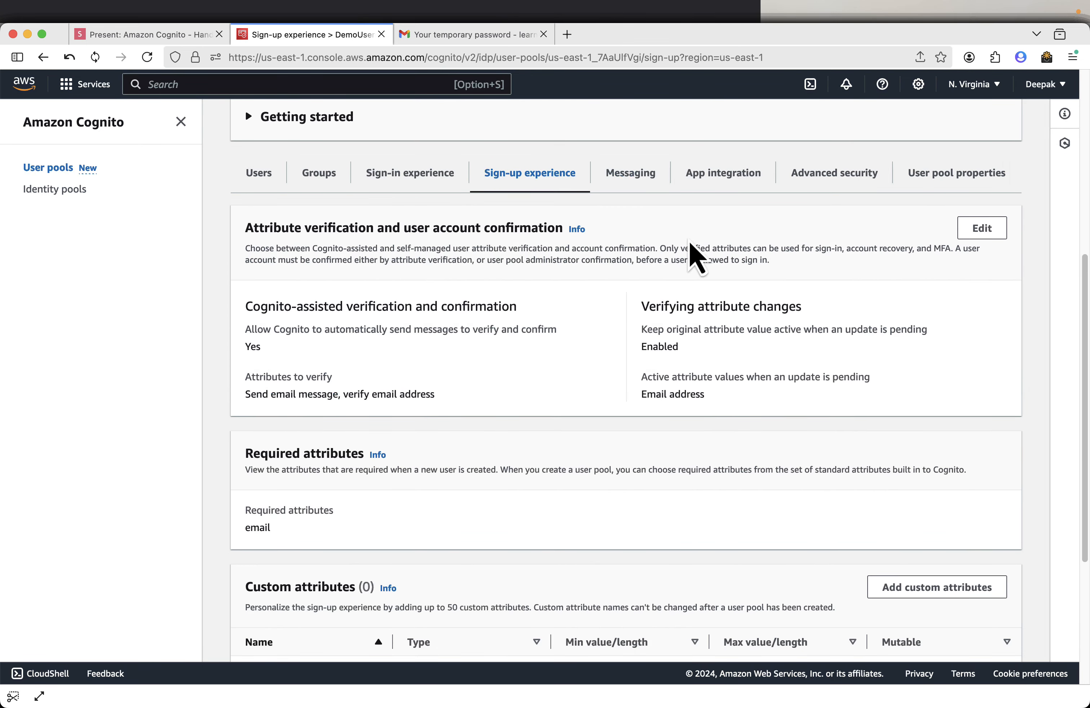
Step: Open the app client MyDemoAppClient from DemoUserPool's app integration settings
left_click(710, 179)
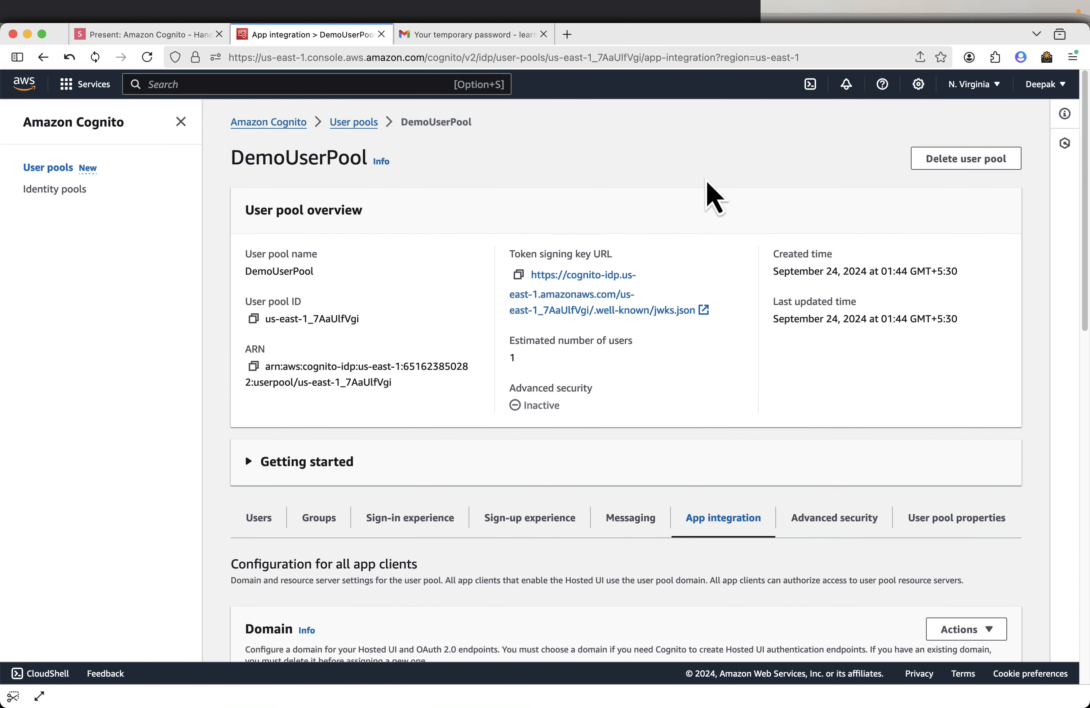
scroll(766, 416, "down", 10)
scroll(765, 413, "down", 6)
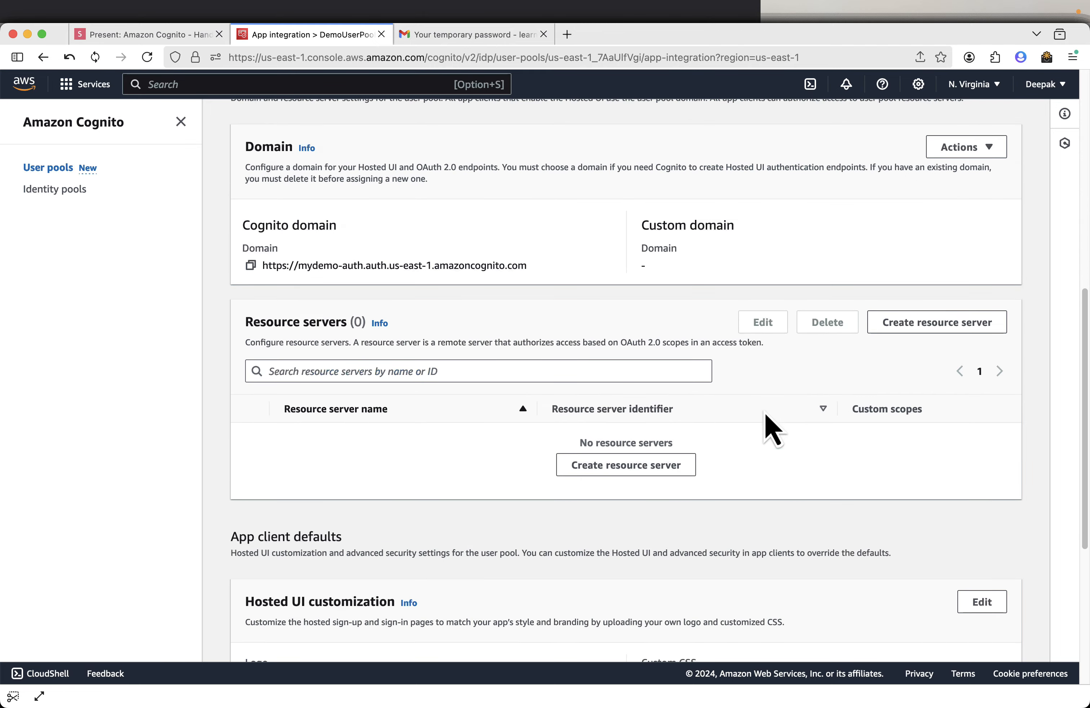
scroll(748, 462, "down", 5)
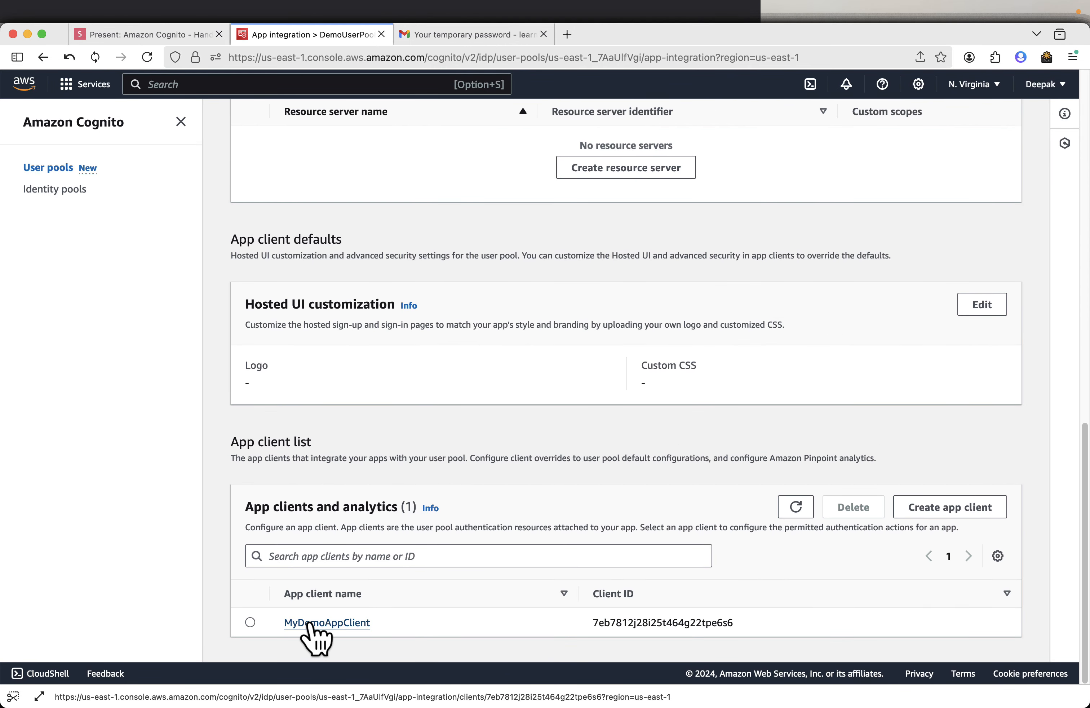
left_click(309, 625)
Step: Open the Hosted UI of MyDemoAppClient and check the mydemo-auth prefix in its web address
scroll(694, 445, "down", 2)
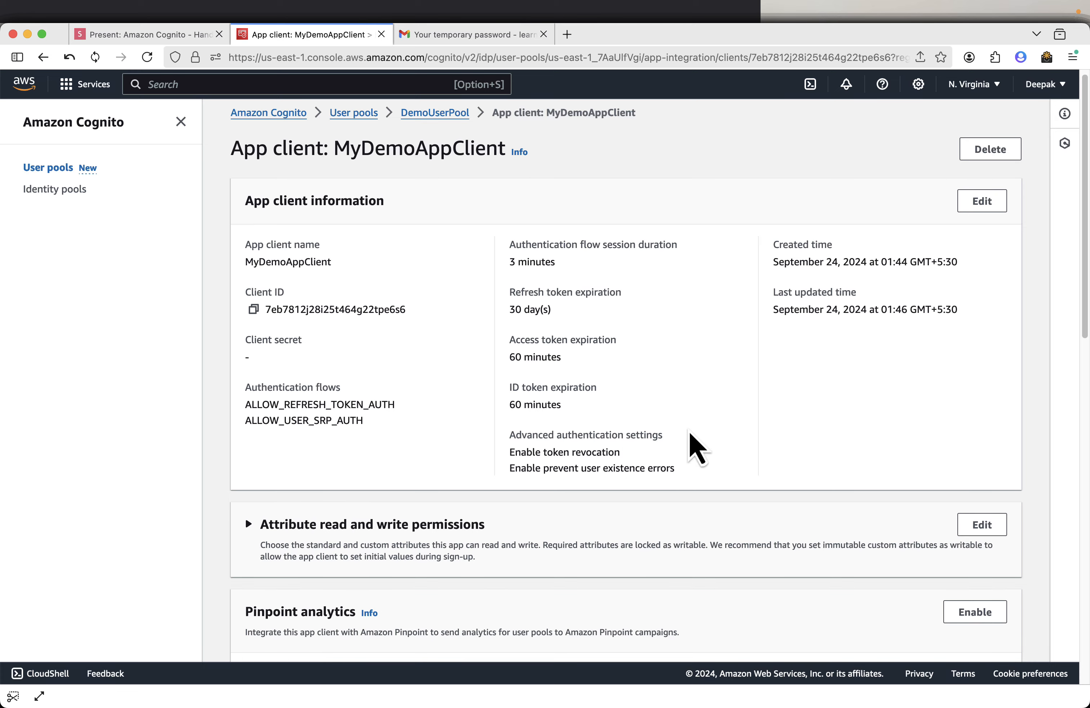
scroll(689, 434, "up", 1)
scroll(689, 434, "down", 8)
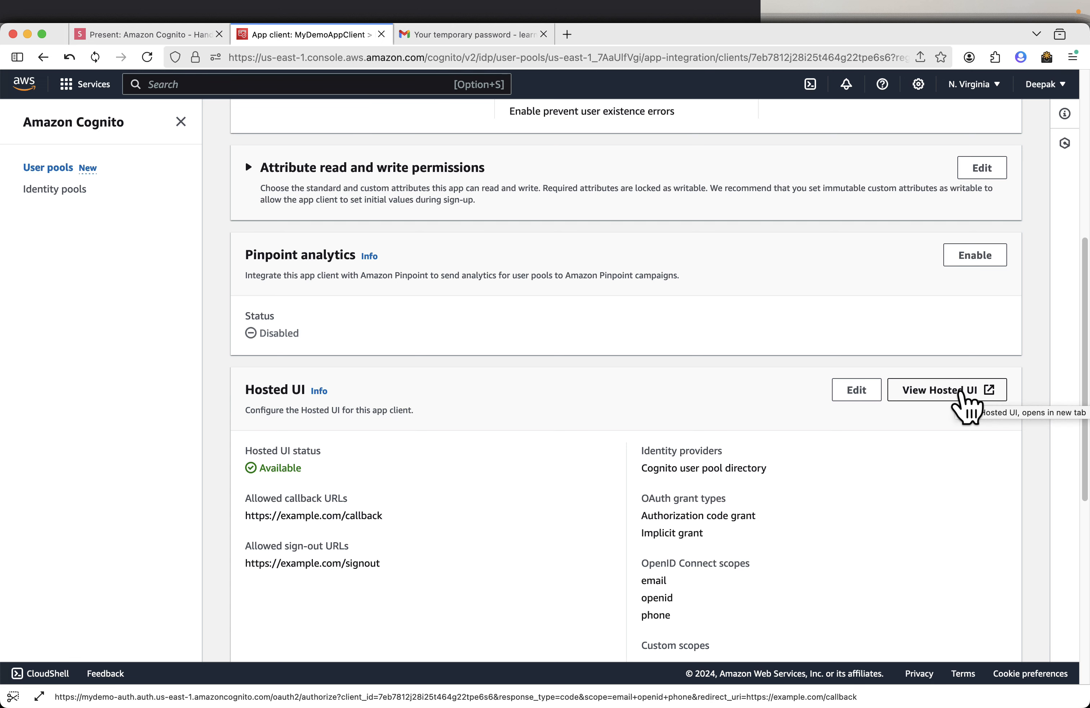
left_click(968, 396)
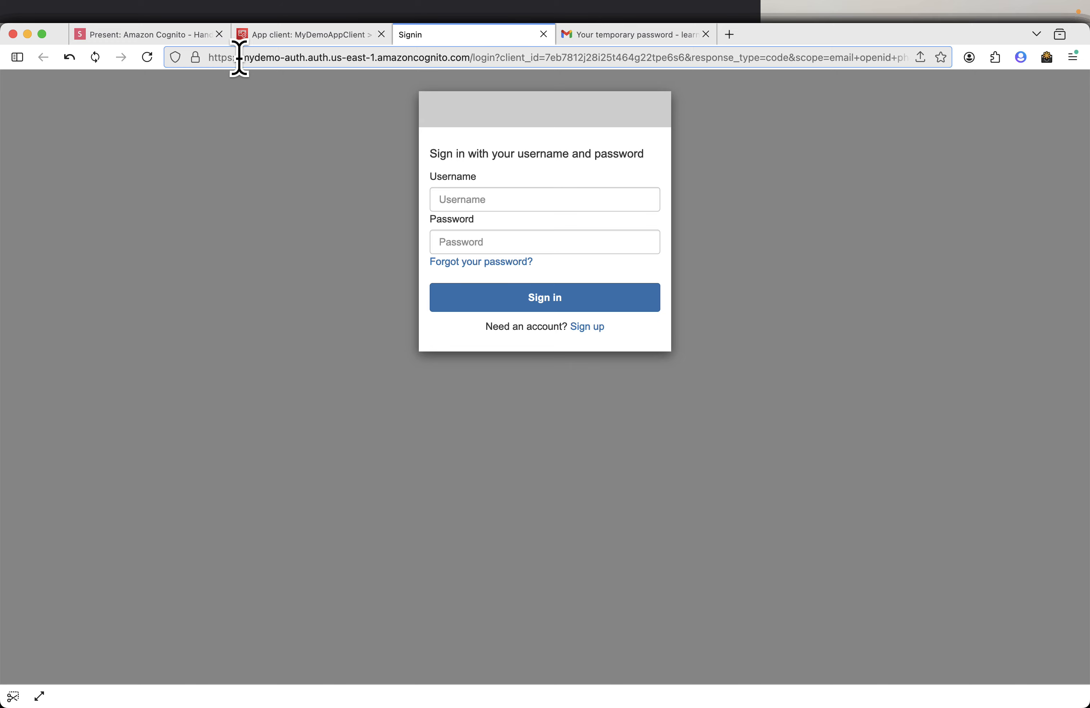
left_click_drag(242, 57, 306, 57)
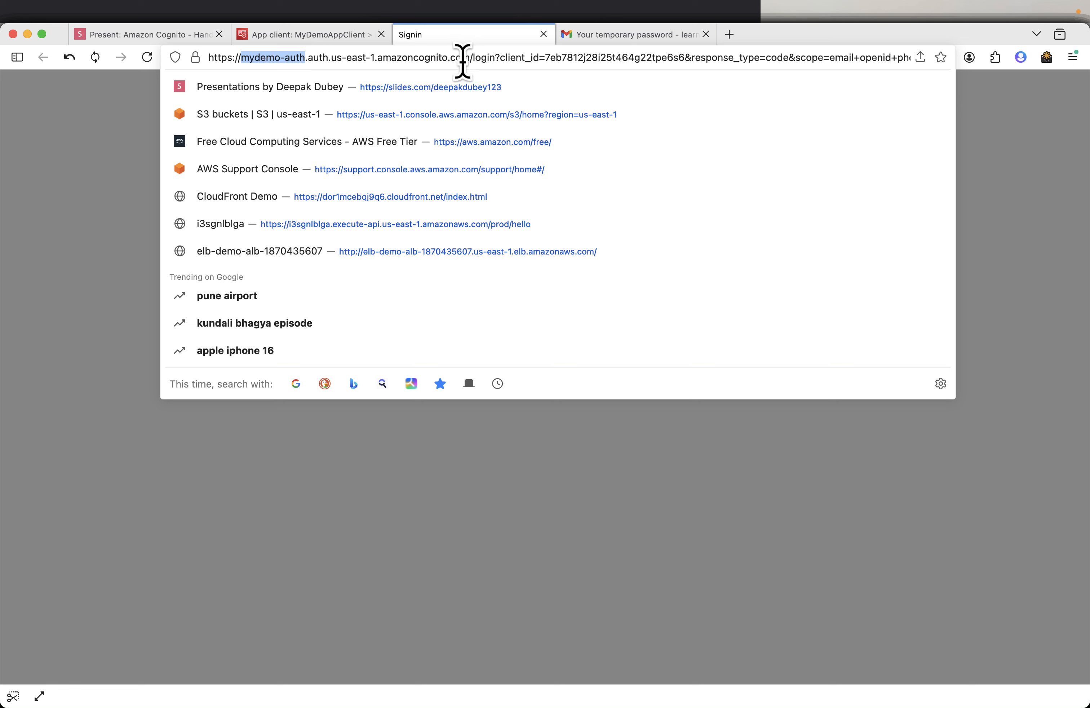
left_click(81, 169)
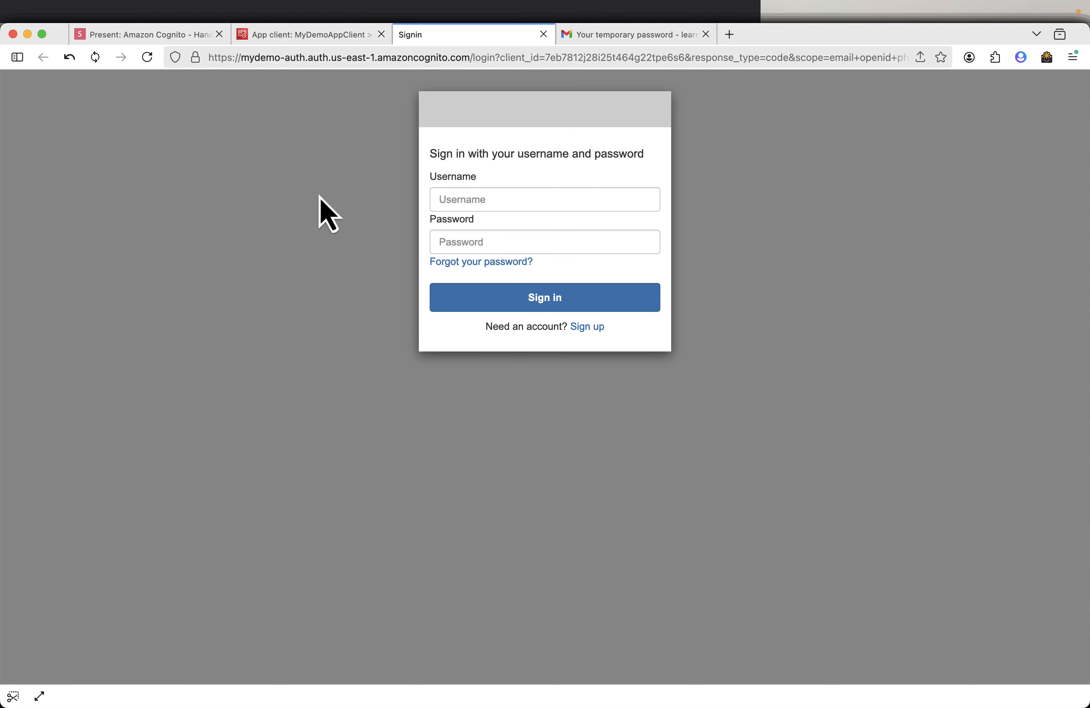
Step: Sign in to the Hosted UI as testuser with the temporary password copied from the Gmail message
left_click(481, 203)
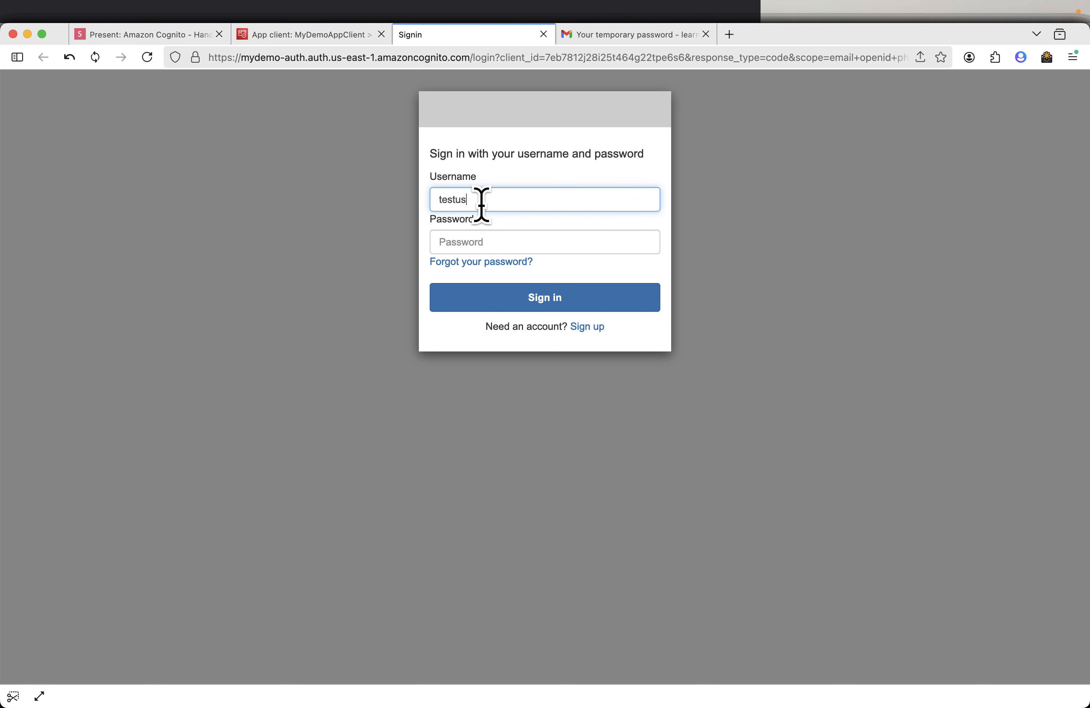
key("Tab")
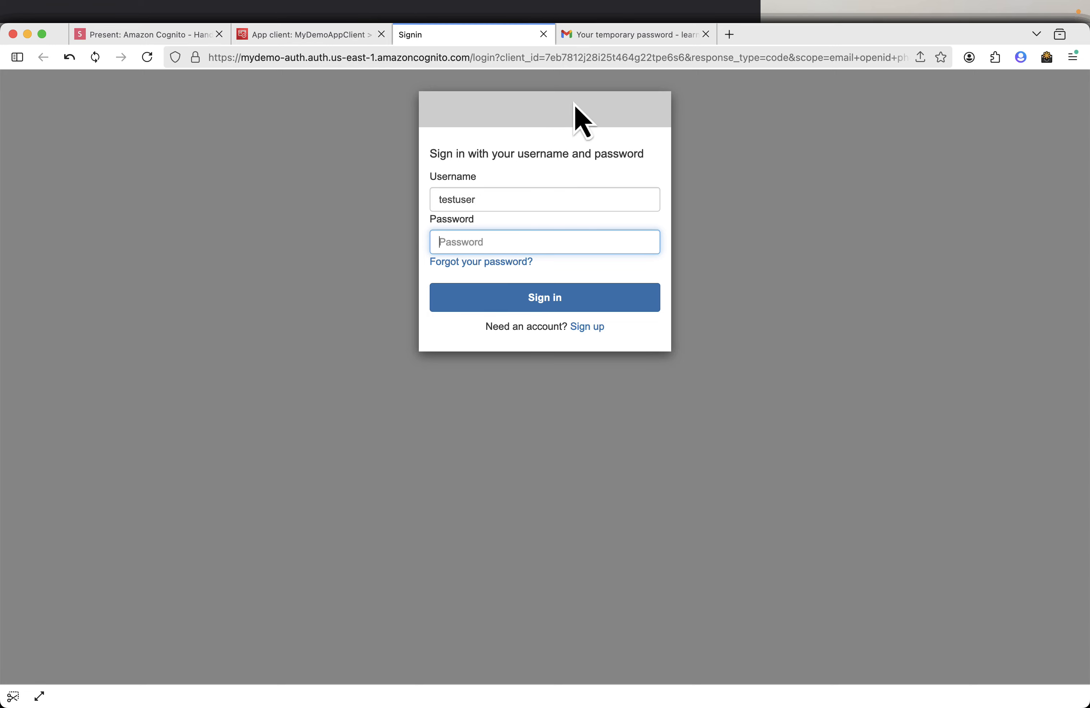
left_click(612, 35)
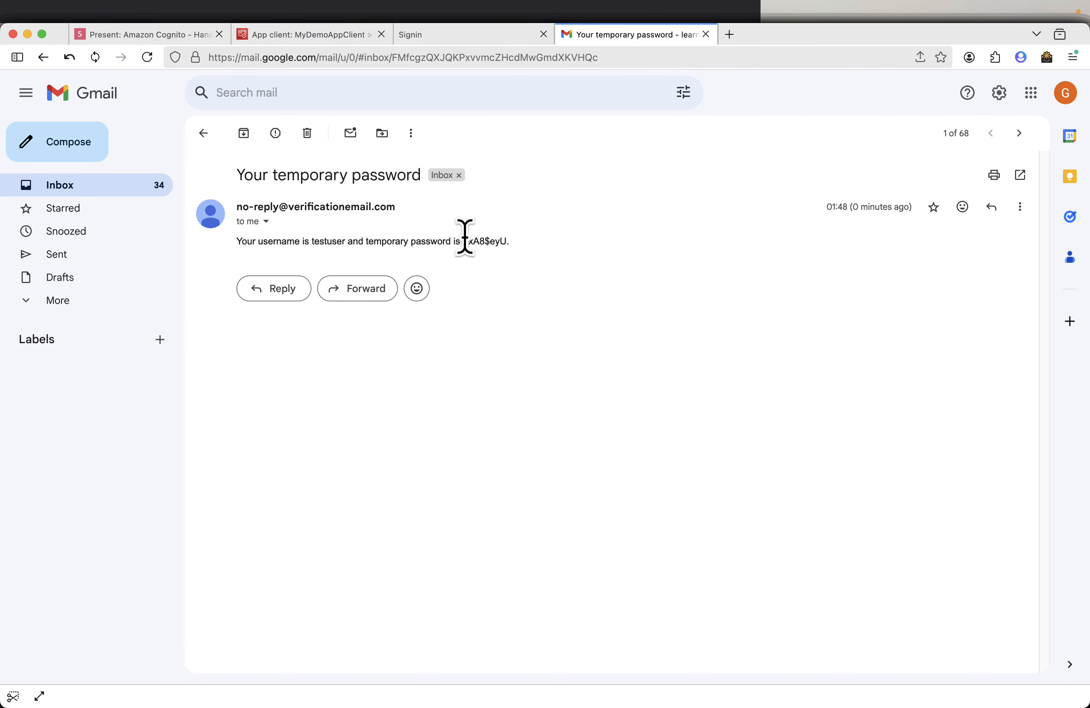
left_click_drag(462, 239, 507, 240)
left_click(442, 36)
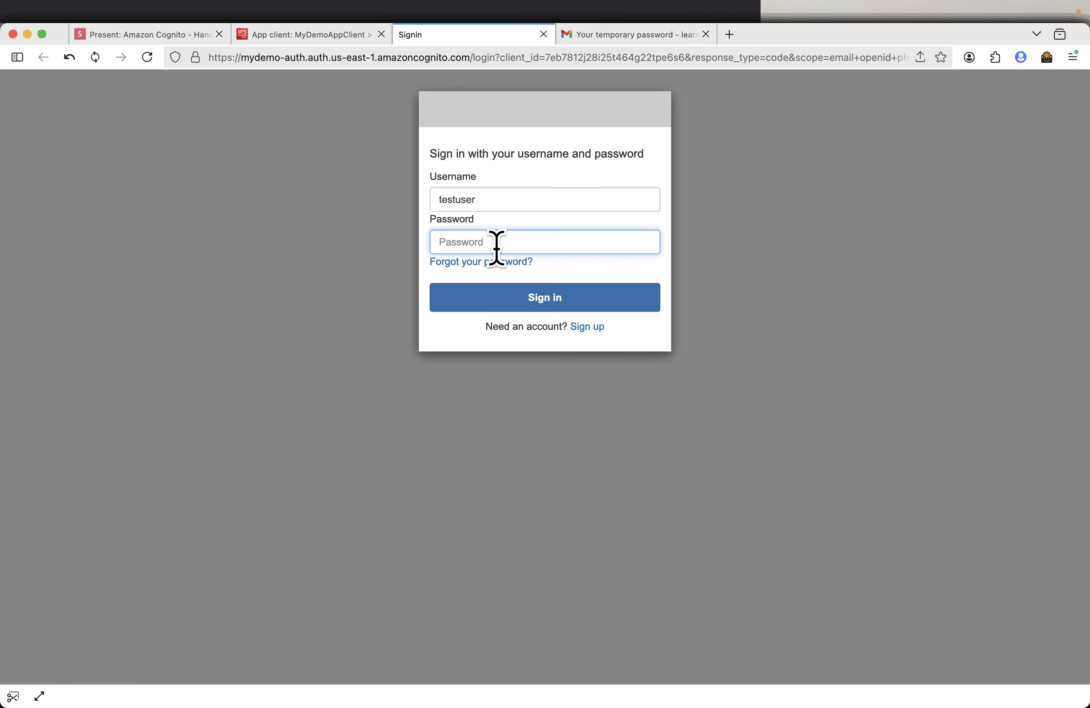
key("super+v")
left_click(516, 306)
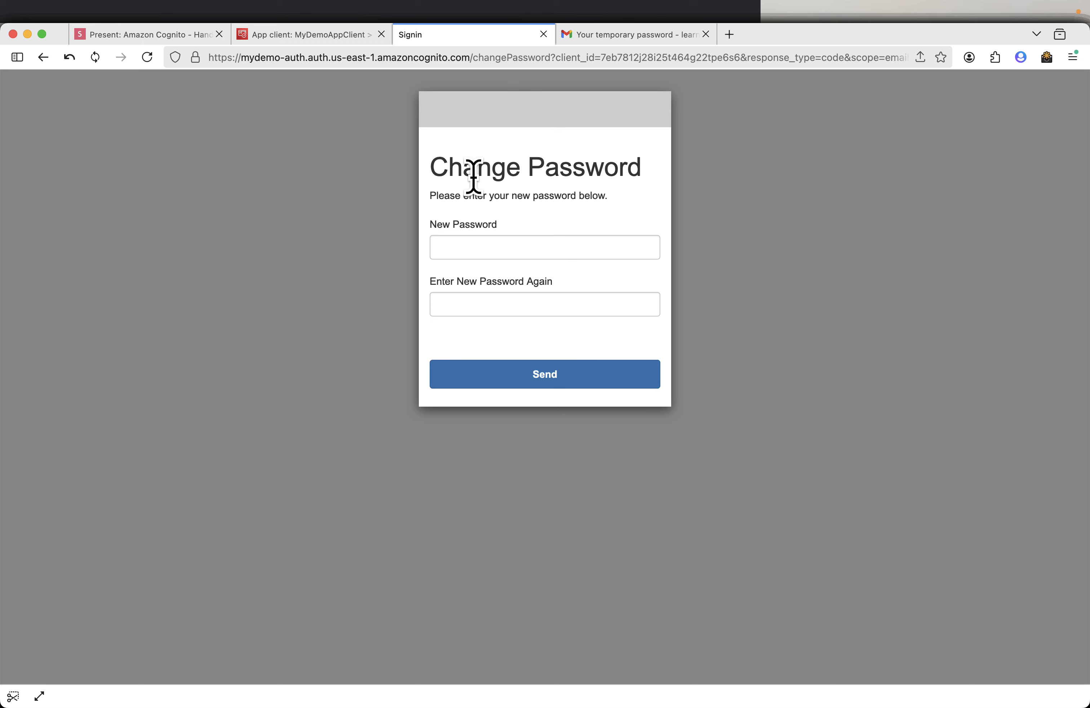
Step: Start entering the new password in the Change Password form
left_click(481, 246)
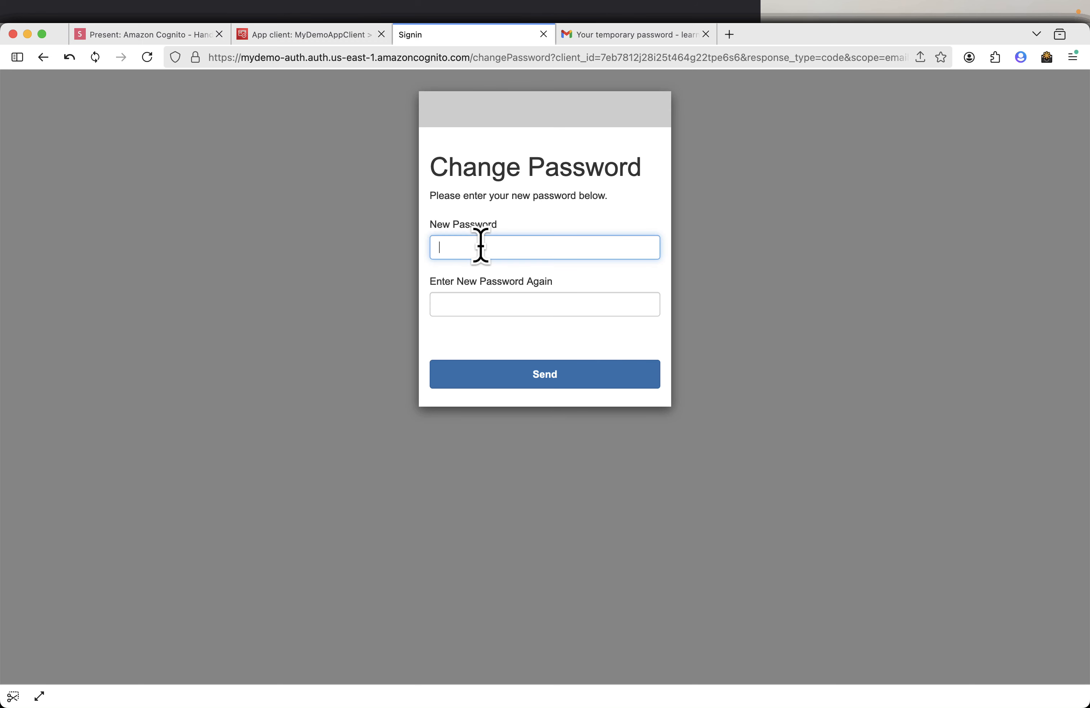